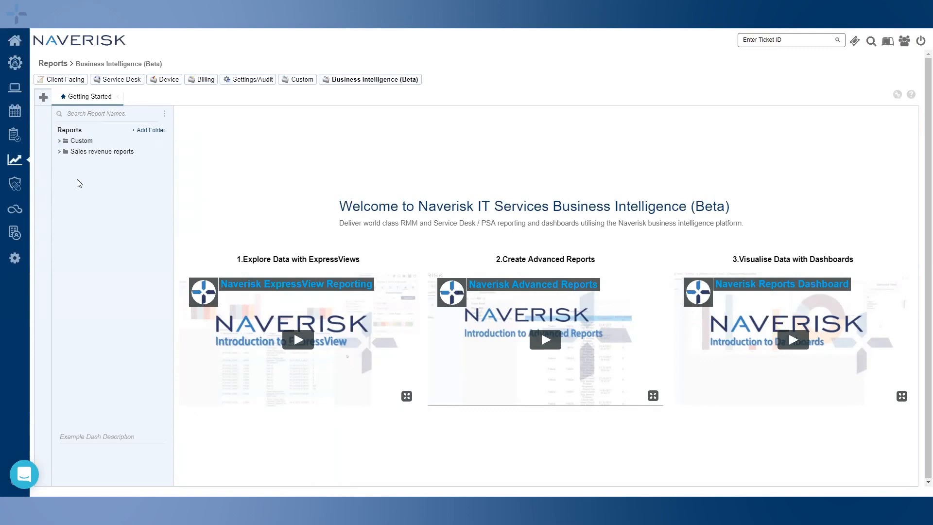
# Browse the Custom and Sales revenue folders, then search reports for 'Test' and clear the search
pyautogui.click(90, 142)
pyautogui.click(103, 152)
pyautogui.click(102, 144)
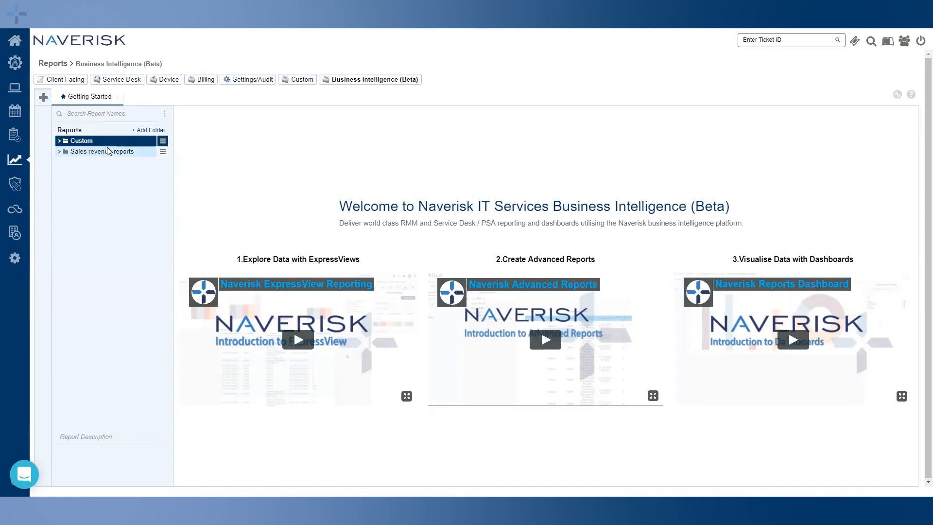
pyautogui.click(101, 115)
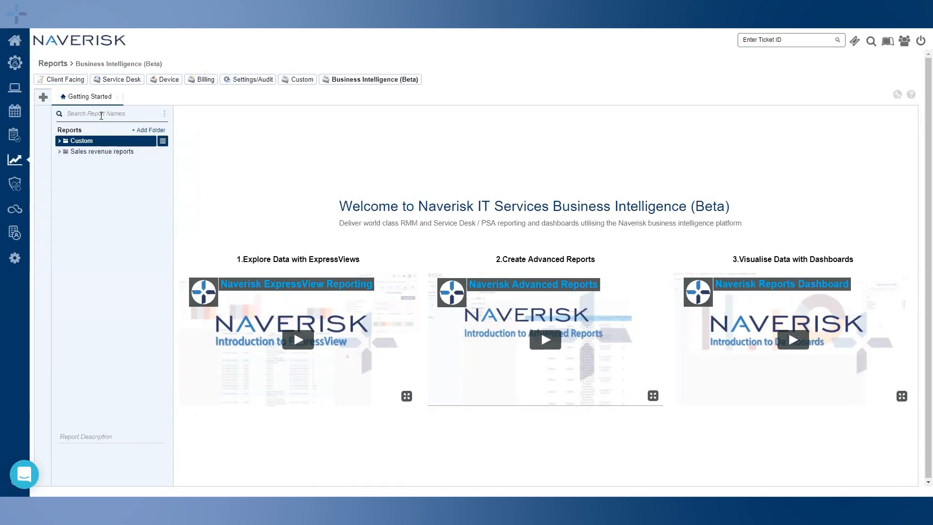
pyautogui.write('Test')
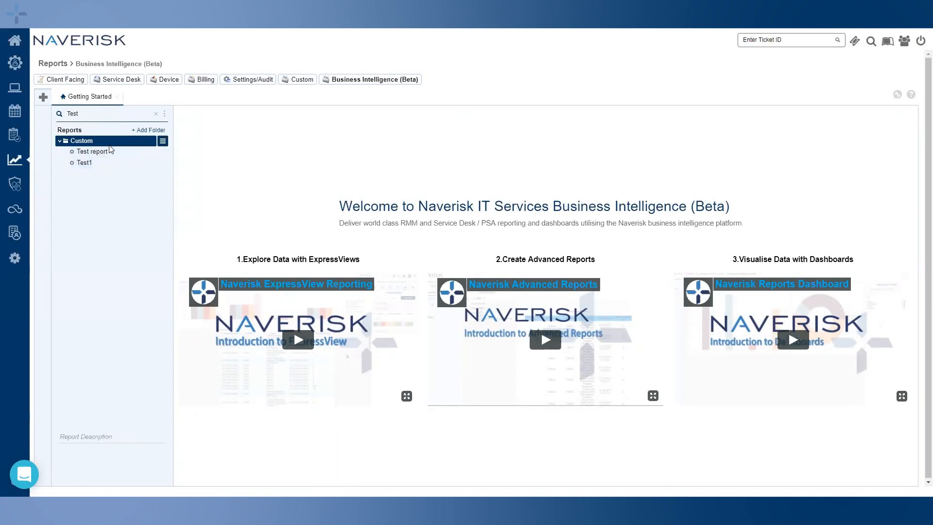
pyautogui.moveTo(101, 114); pyautogui.dragTo(66, 114)
pyautogui.press('BackSpace')
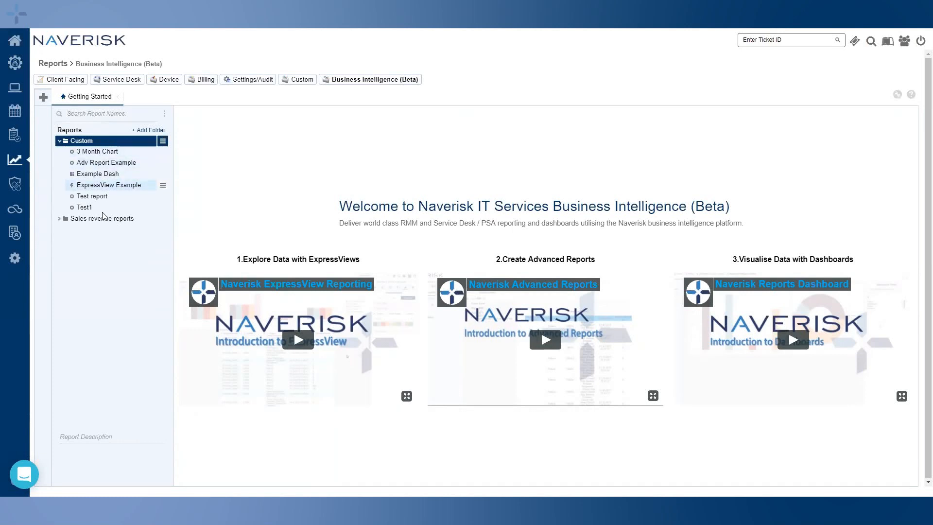
# Collapse the Custom folder and inspect its context menu and folder options
pyautogui.click(59, 141)
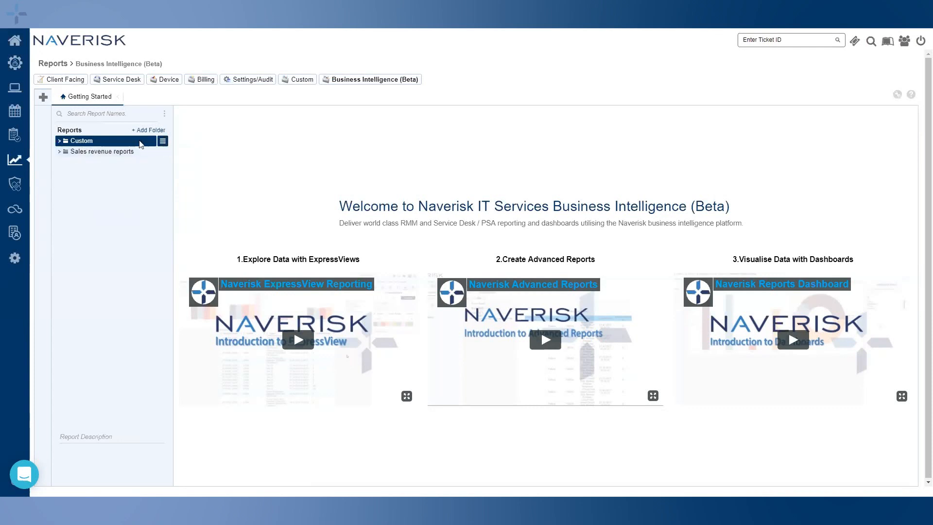
pyautogui.rightClick(105, 141)
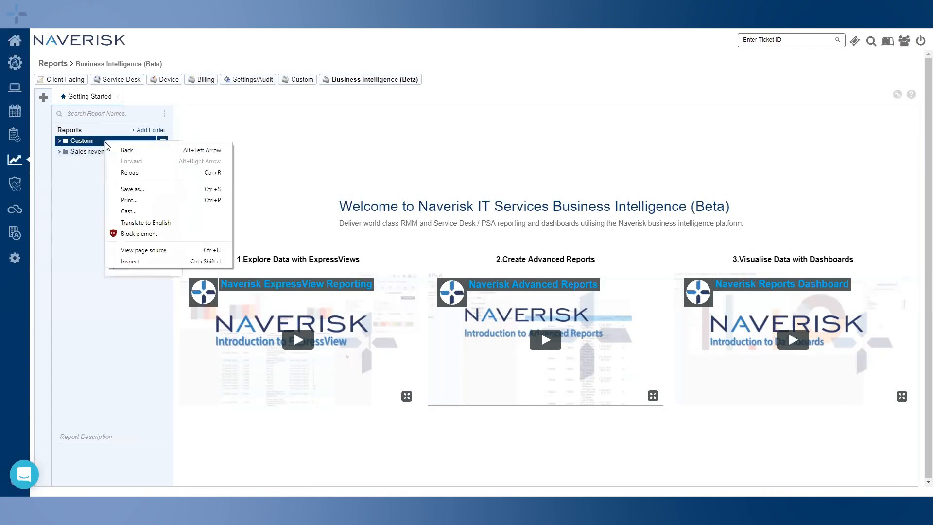
pyautogui.click(83, 188)
pyautogui.click(163, 141)
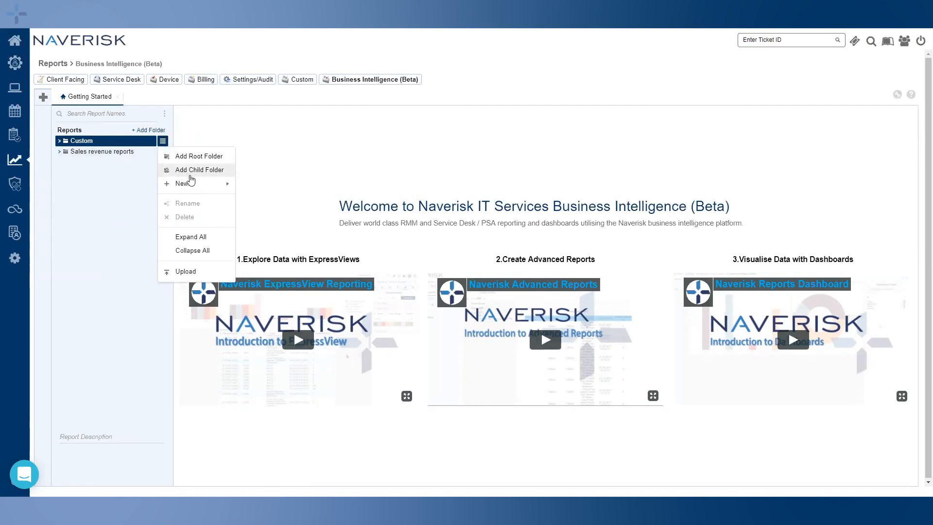
pyautogui.moveTo(195, 187)
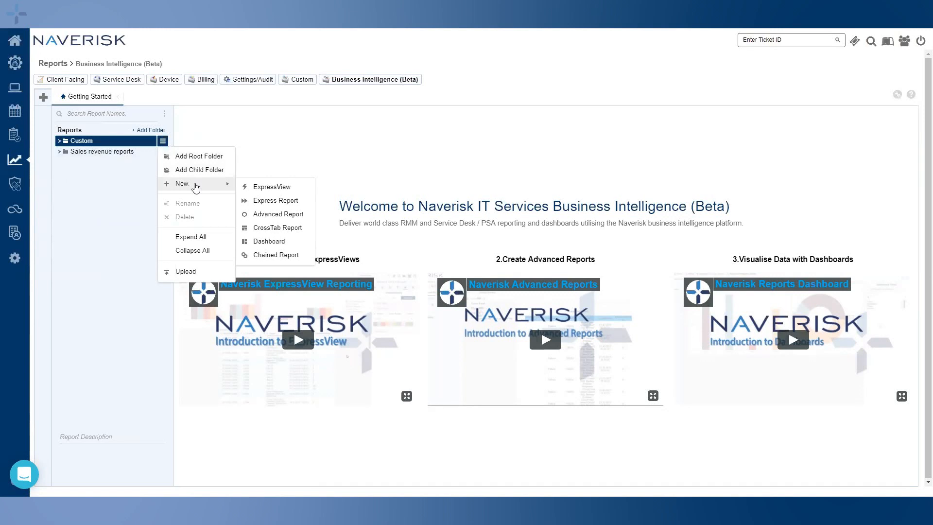
pyautogui.click(115, 196)
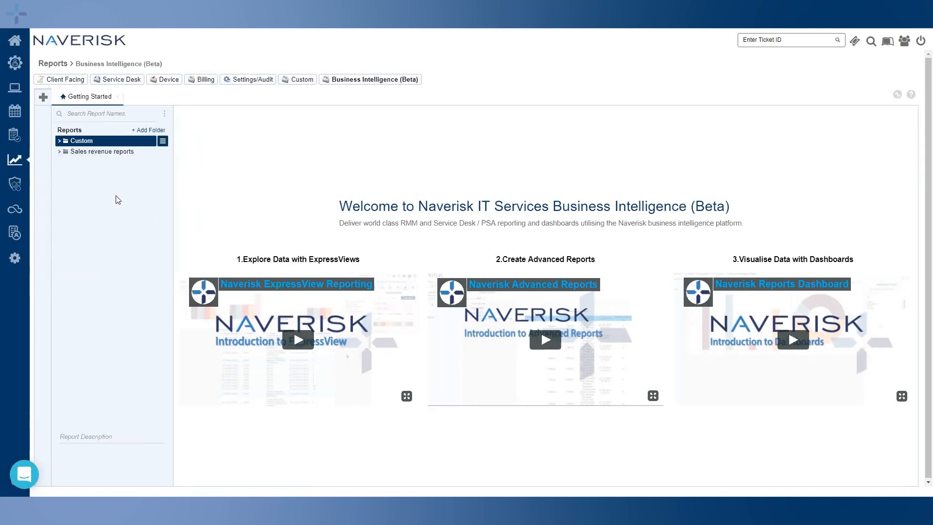
# Look over the list of new report types without choosing one
pyautogui.click(42, 98)
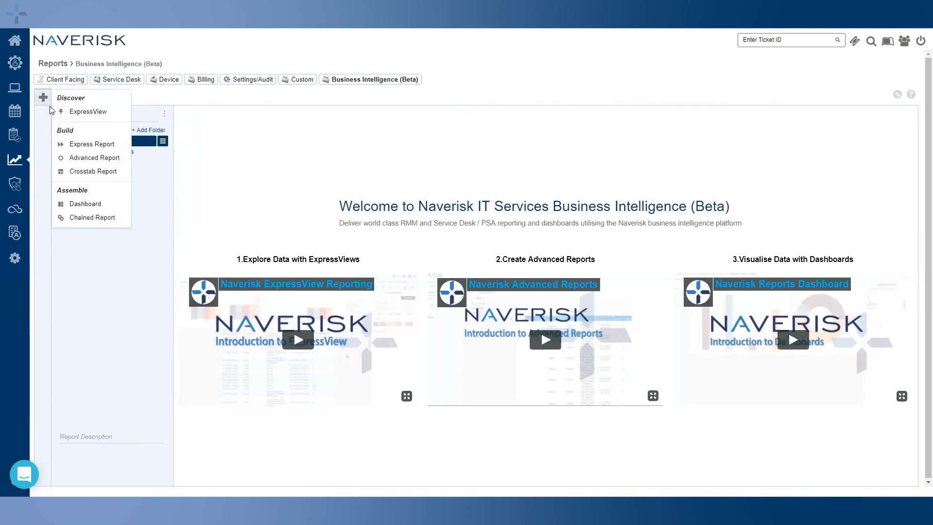
pyautogui.moveTo(62, 117)
pyautogui.moveTo(69, 219)
pyautogui.click(40, 140)
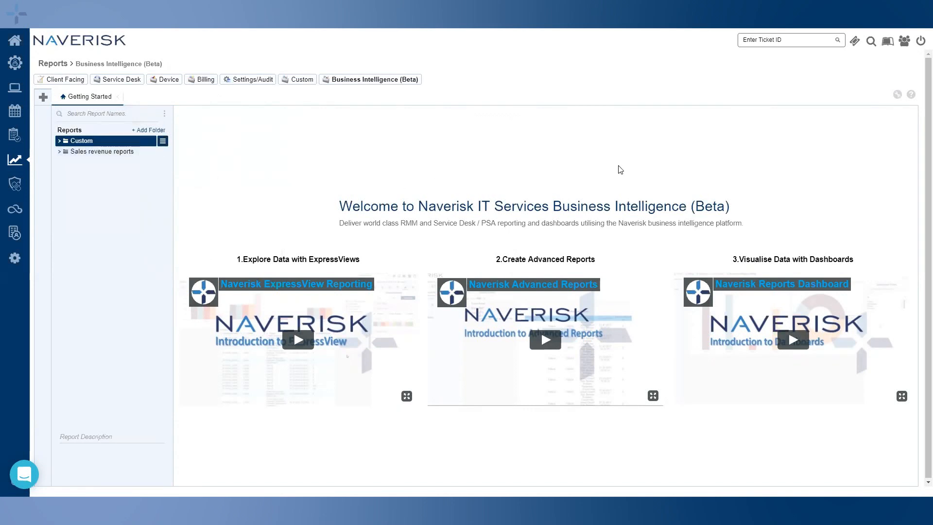
# Set startup reports in user preferences, keeping Adv Report Example and removing 3 Month Chart and Example Dash
pyautogui.click(896, 98)
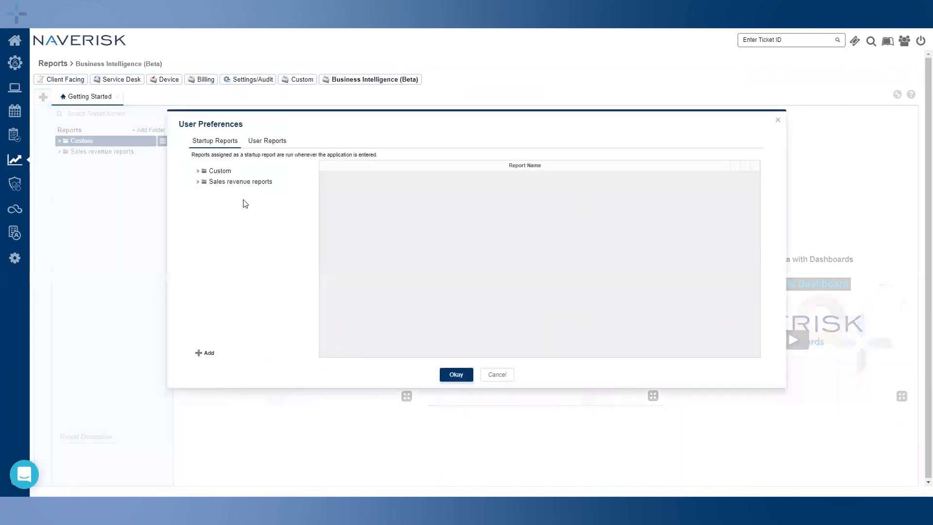
pyautogui.click(198, 171)
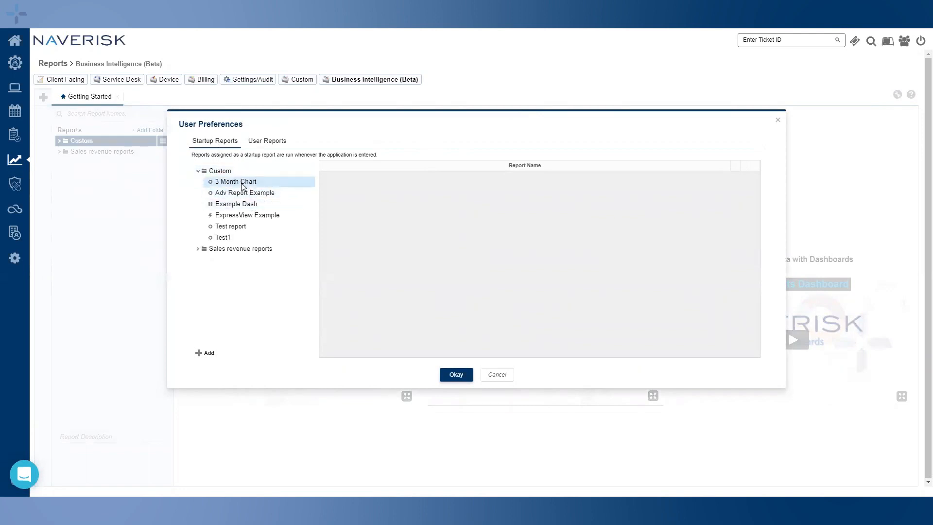
pyautogui.moveTo(228, 184); pyautogui.dragTo(437, 226)
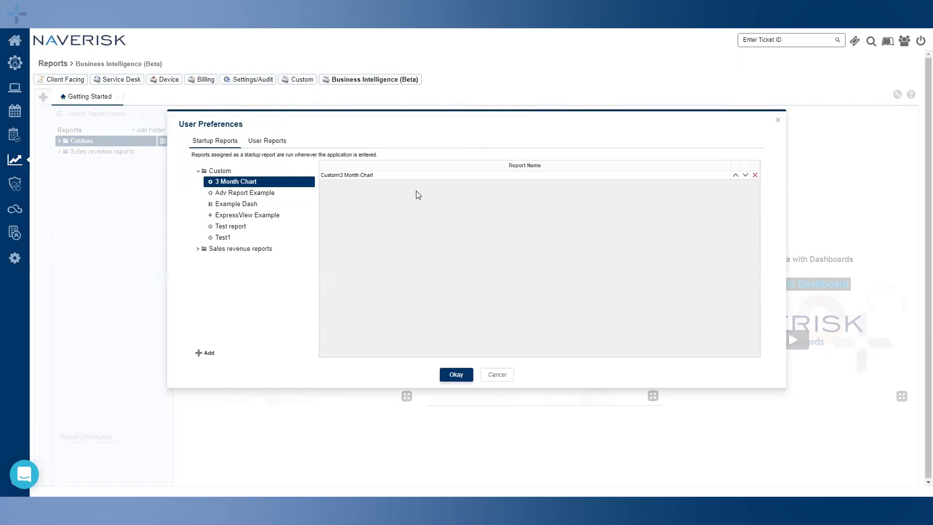
pyautogui.moveTo(236, 193); pyautogui.dragTo(485, 237)
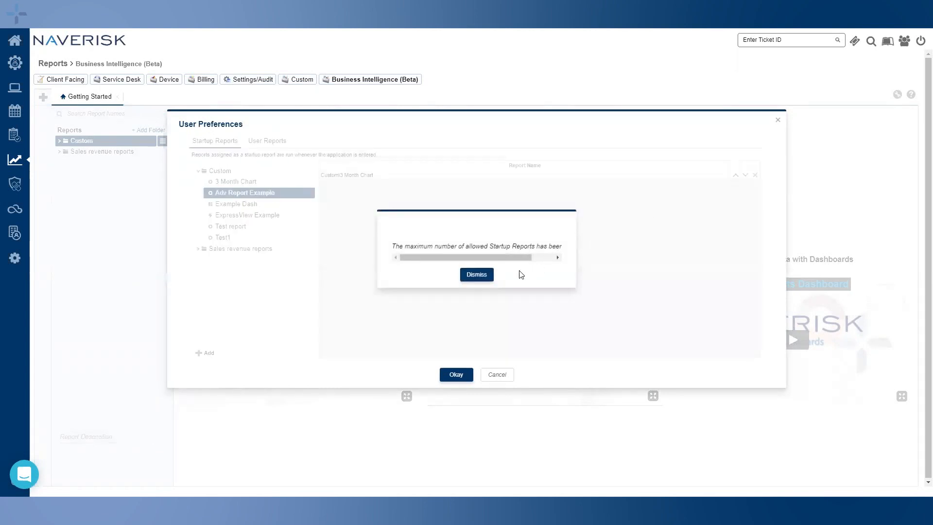
pyautogui.click(478, 279)
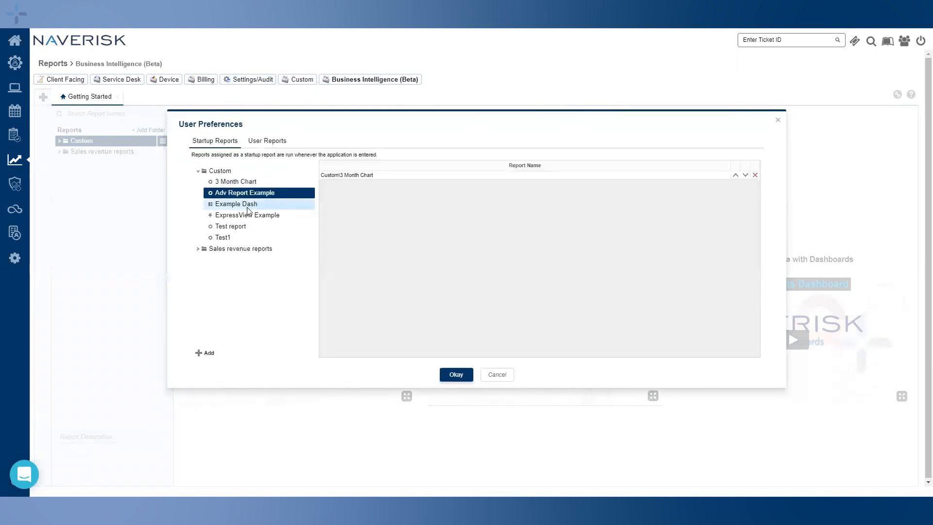
pyautogui.click(216, 205)
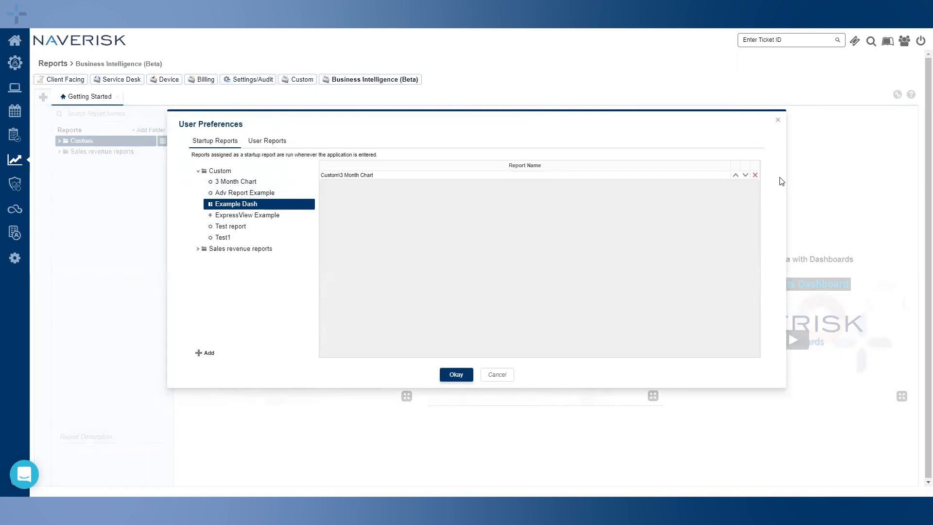
pyautogui.click(754, 175)
pyautogui.moveTo(235, 208); pyautogui.dragTo(381, 206)
pyautogui.click(754, 175)
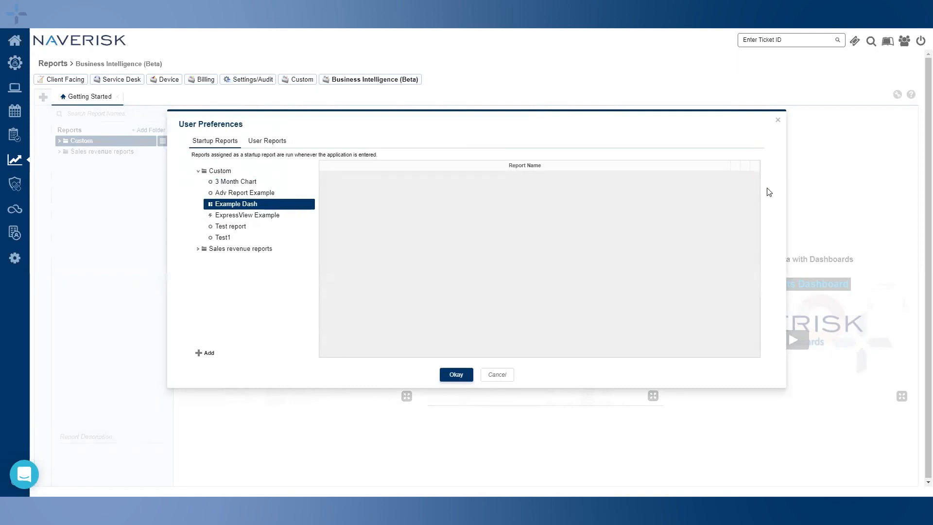
pyautogui.click(456, 375)
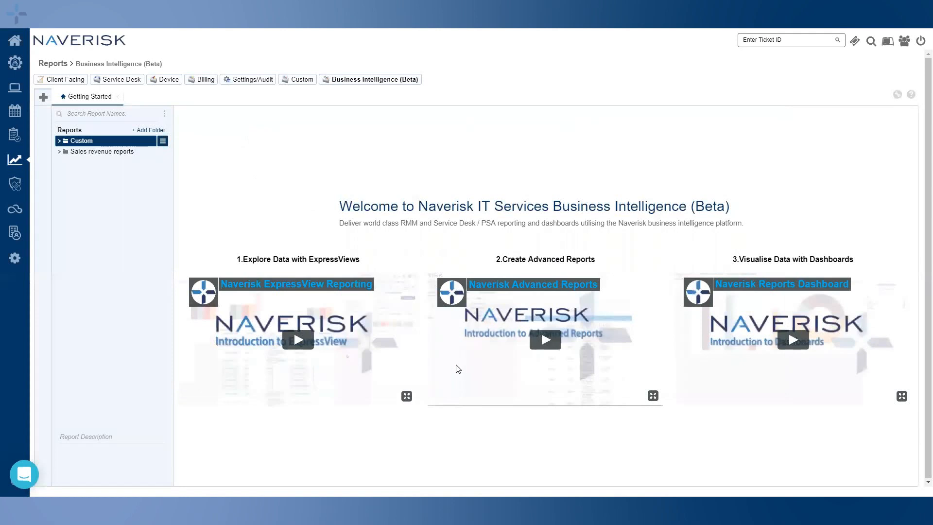
# Read the Report Designer help pages for Charts, Sorts and Filters
pyautogui.click(910, 94)
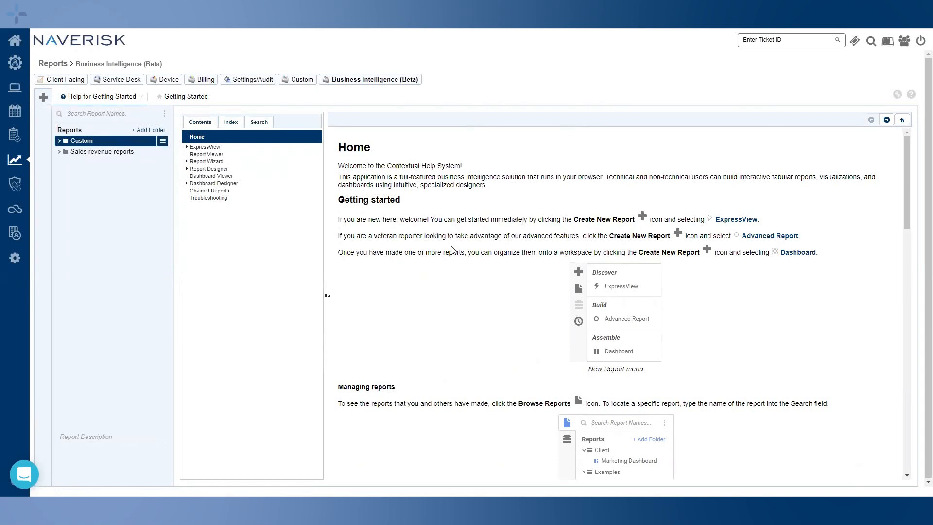
pyautogui.click(187, 169)
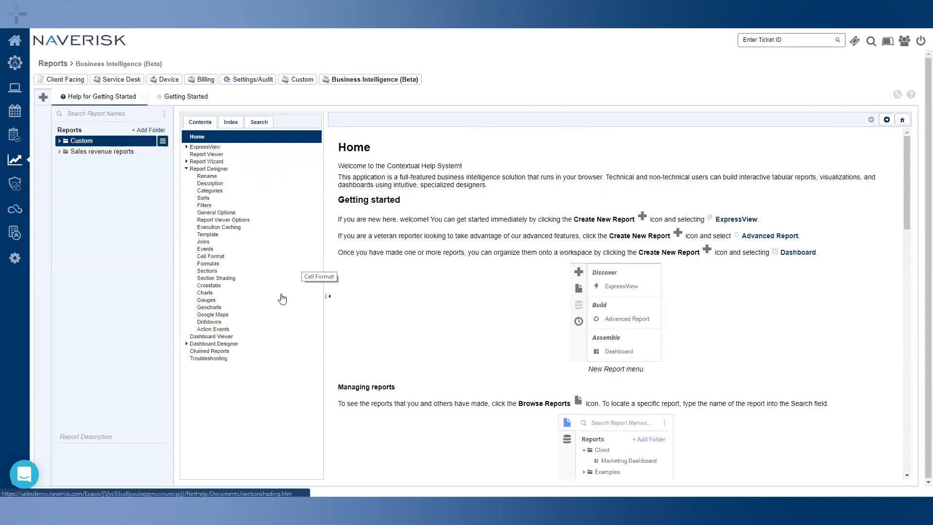
pyautogui.click(206, 294)
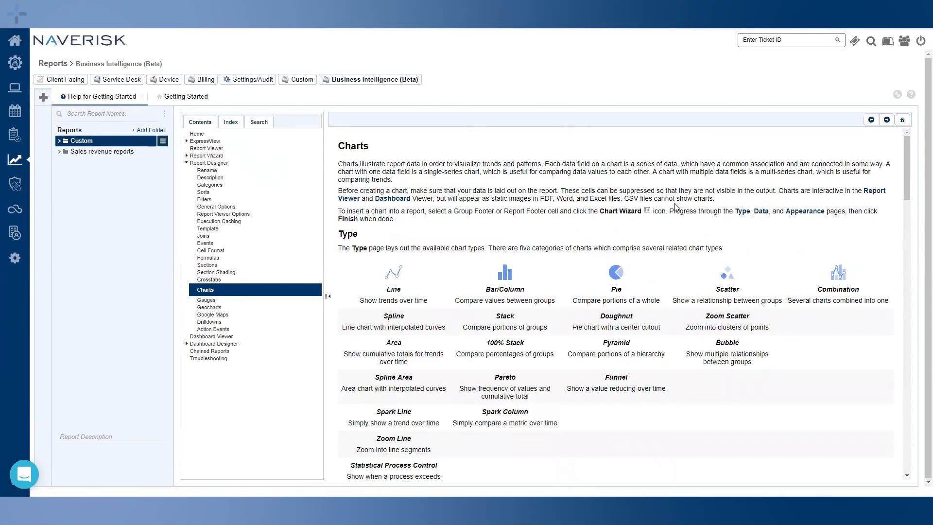
pyautogui.click(204, 193)
pyautogui.click(207, 202)
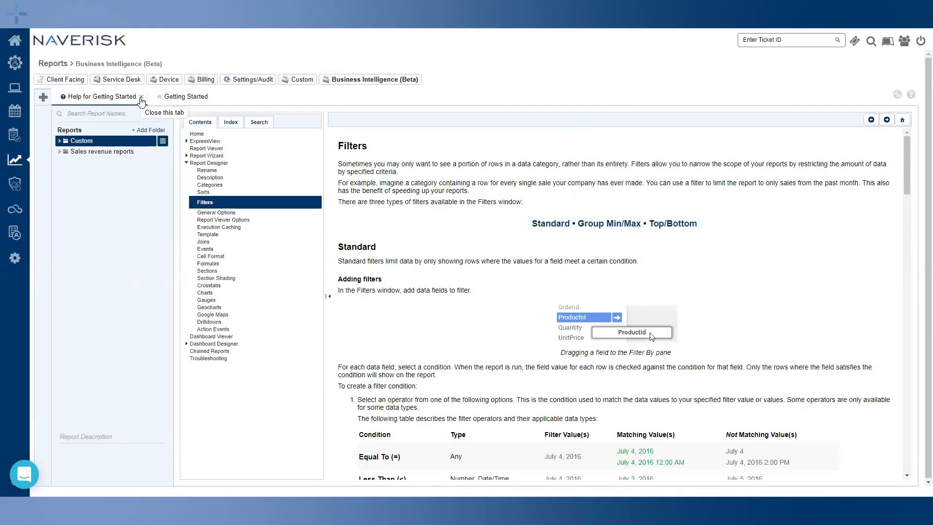
# Close the help tab and start a new ExpressView
pyautogui.rightClick(103, 102)
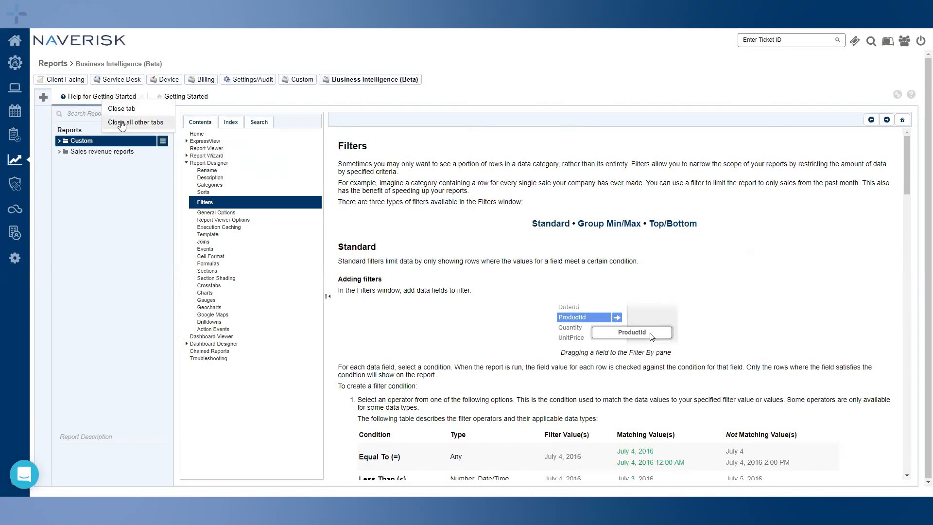
pyautogui.click(283, 97)
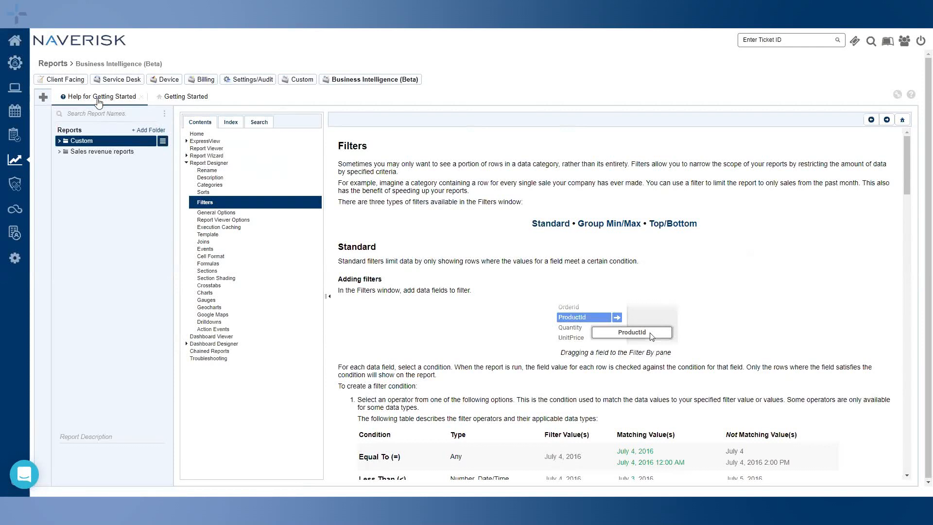
pyautogui.middleClick(90, 101)
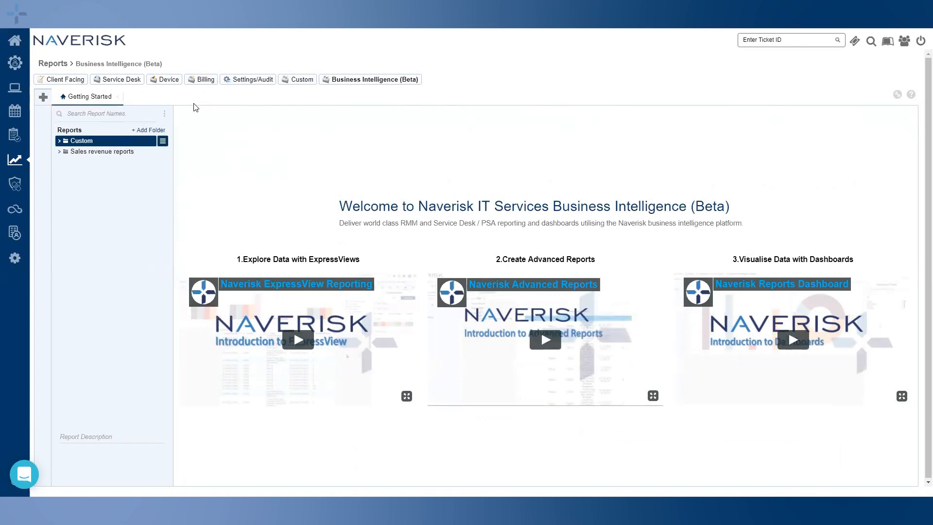
pyautogui.click(43, 99)
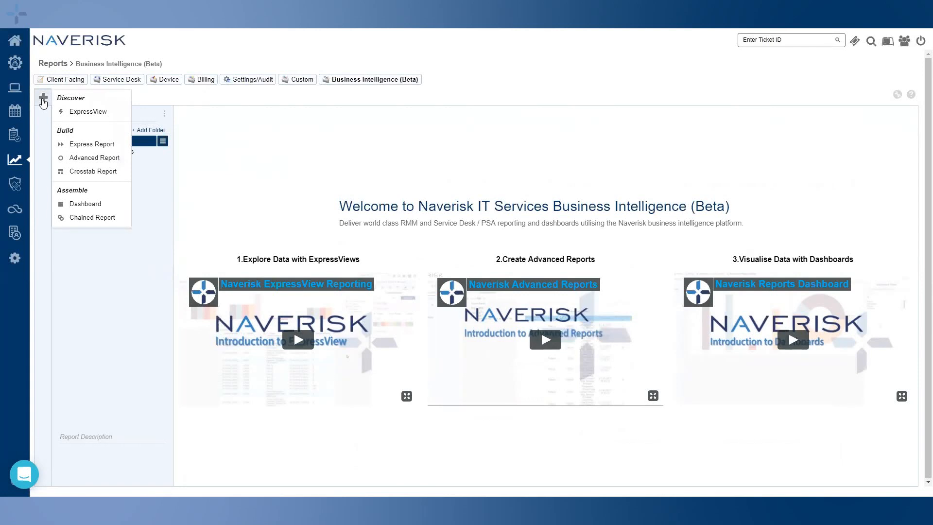
pyautogui.click(65, 111)
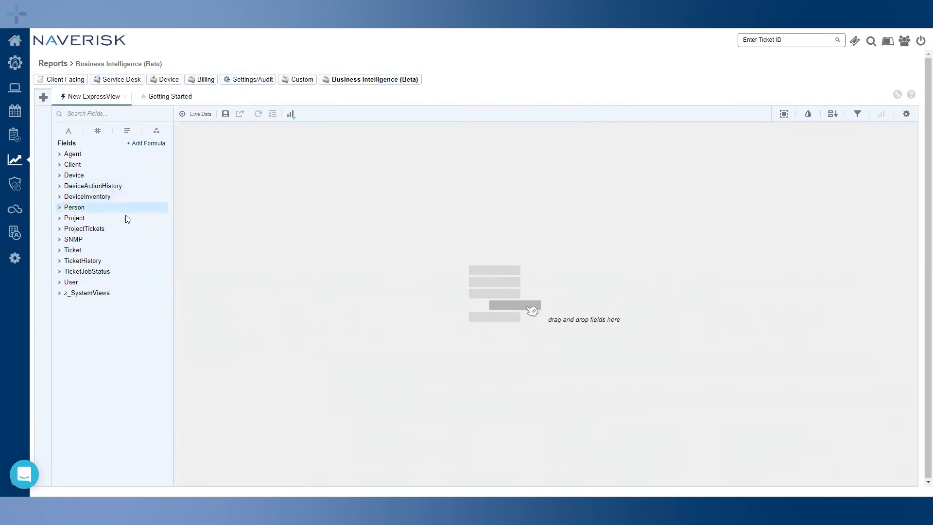
# Search fields for 'ticket', clear the search, and expand the Ticket category to reach ClientName
pyautogui.click(60, 208)
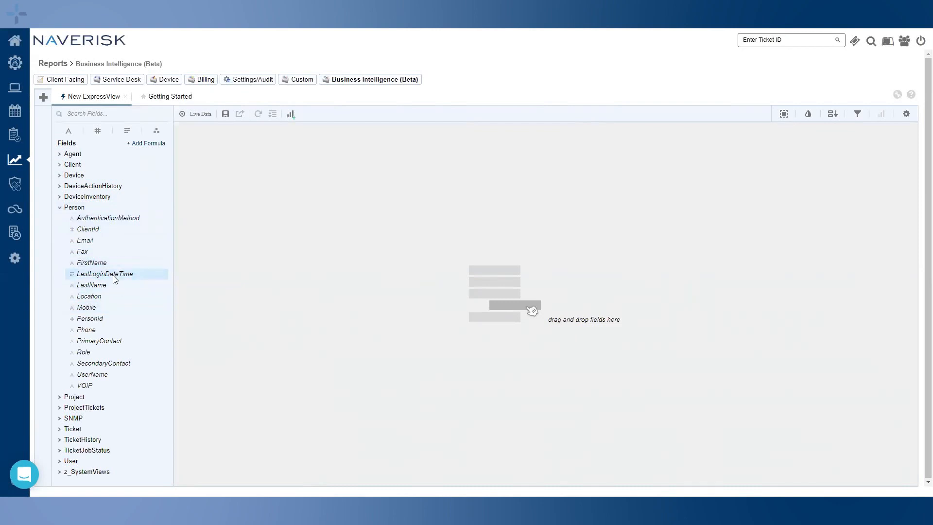
pyautogui.click(96, 110)
pyautogui.write('ticket')
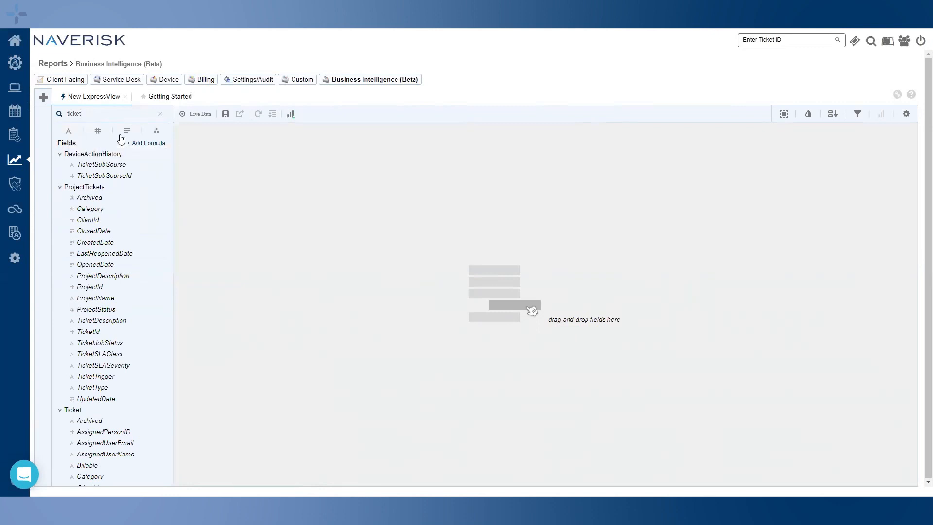
pyautogui.click(160, 115)
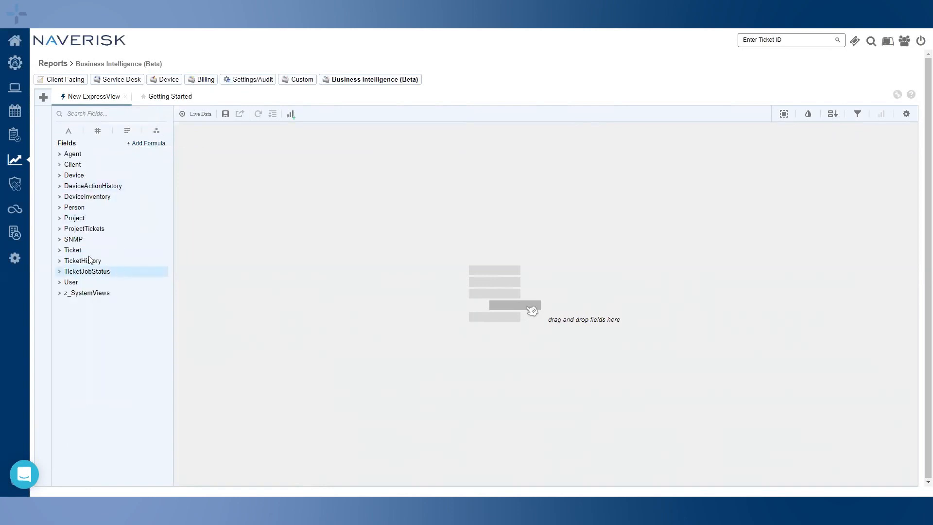
pyautogui.click(61, 251)
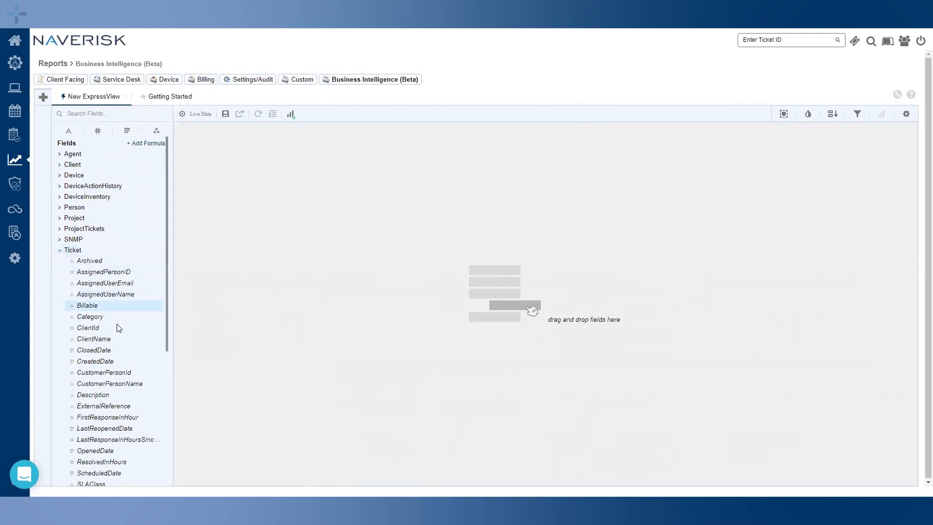
pyautogui.moveTo(95, 340)
pyautogui.mouseDown()
pyautogui.moveTo(117, 344)
pyautogui.moveTo(100, 340)
pyautogui.mouseUp()
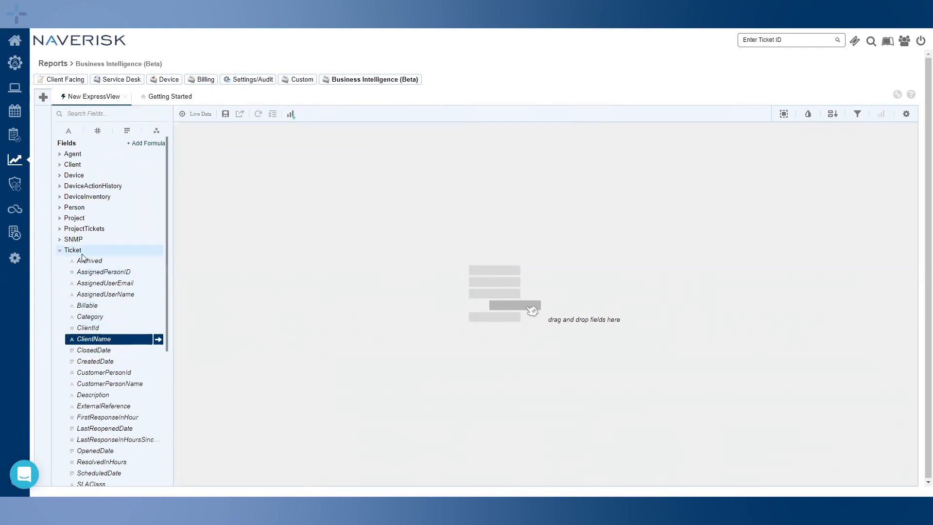
pyautogui.scroll(-1, 102, 267)
# Drop ClientName on the canvas, then add TicketId and TicketStatus as the second and third columns
pyautogui.moveTo(91, 326); pyautogui.dragTo(479, 268)
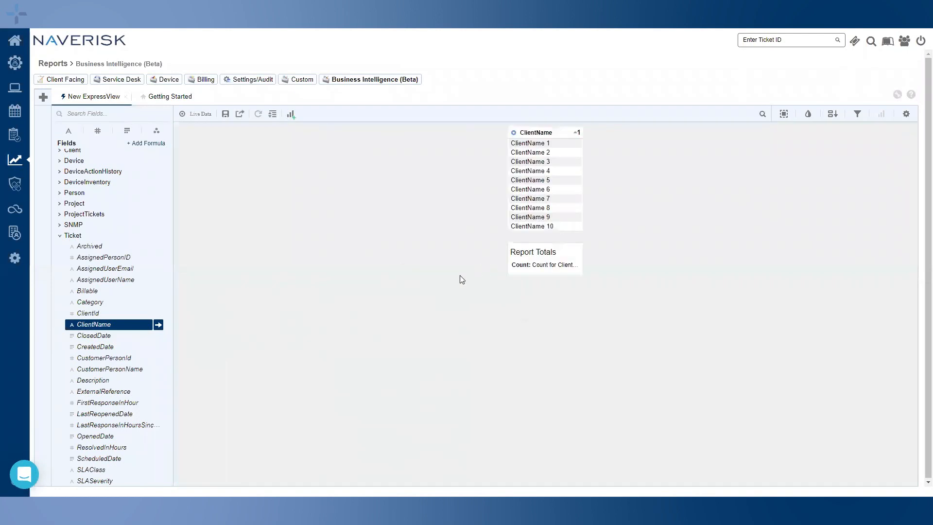
pyautogui.scroll(-4, 117, 333)
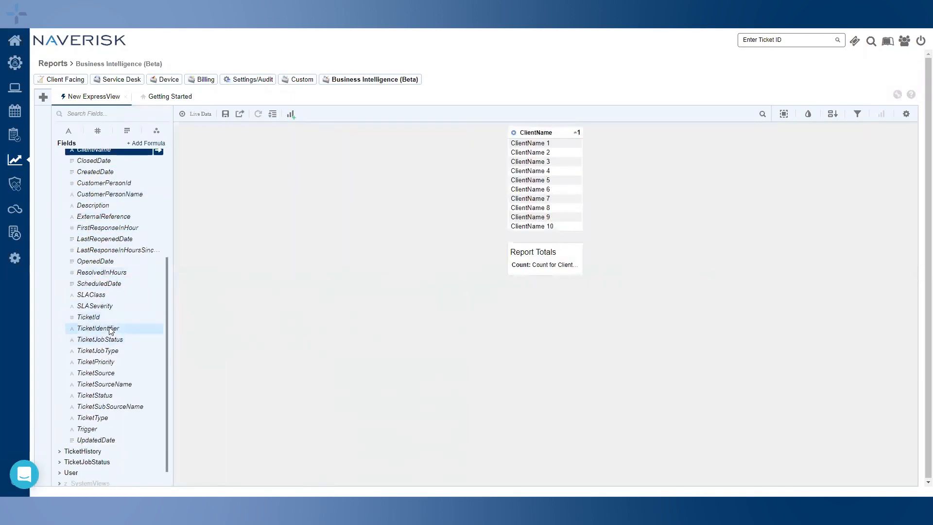
pyautogui.click(101, 318)
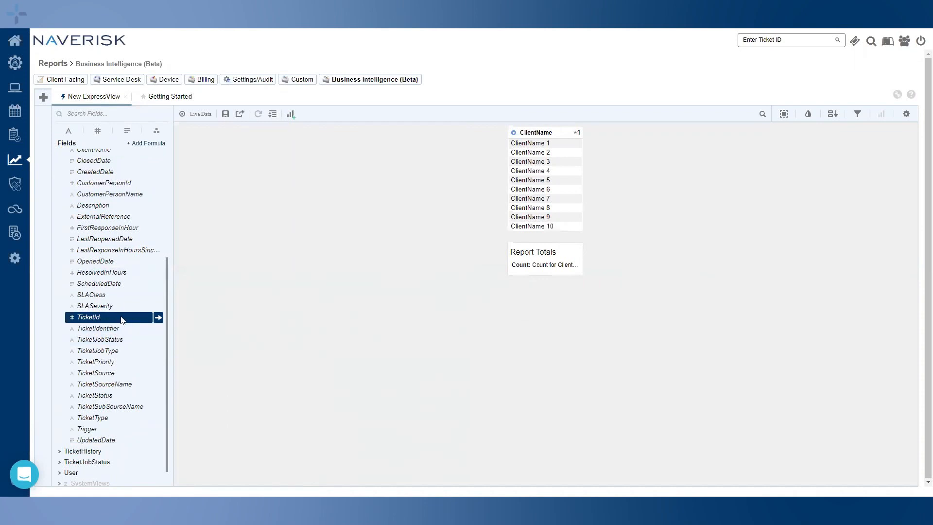
pyautogui.click(159, 318)
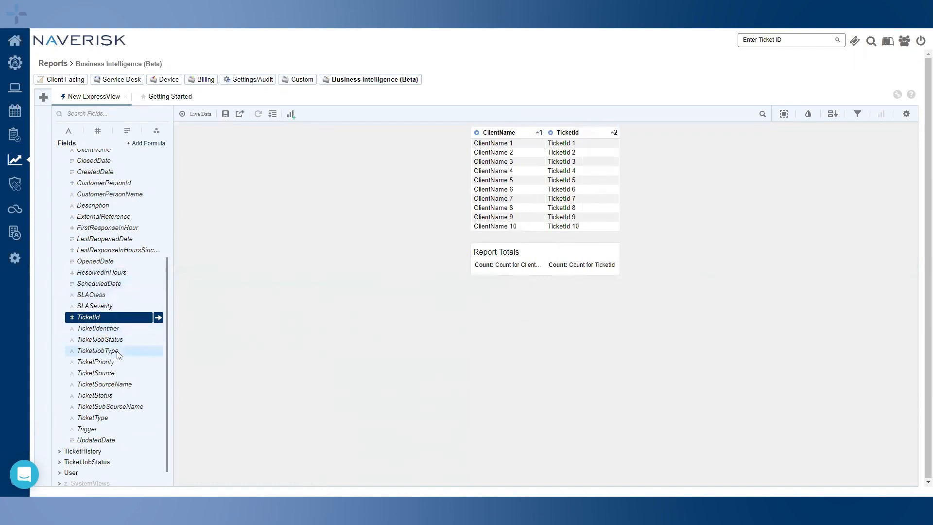
pyautogui.click(97, 396)
pyautogui.doubleClick(97, 397)
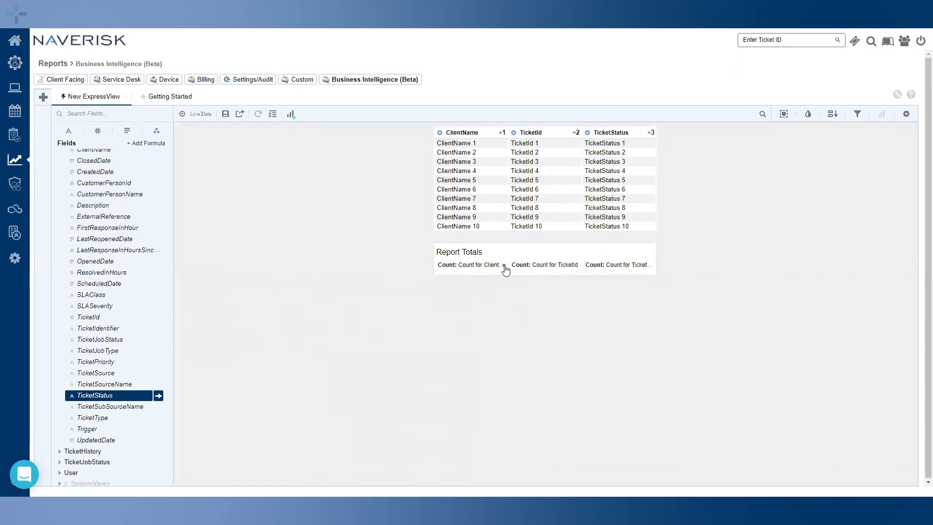
pyautogui.click(505, 267)
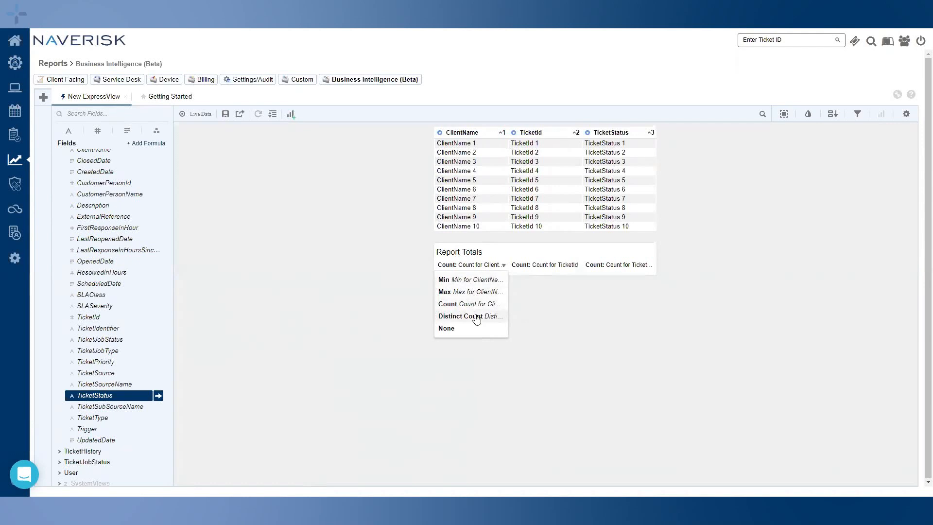
pyautogui.click(494, 239)
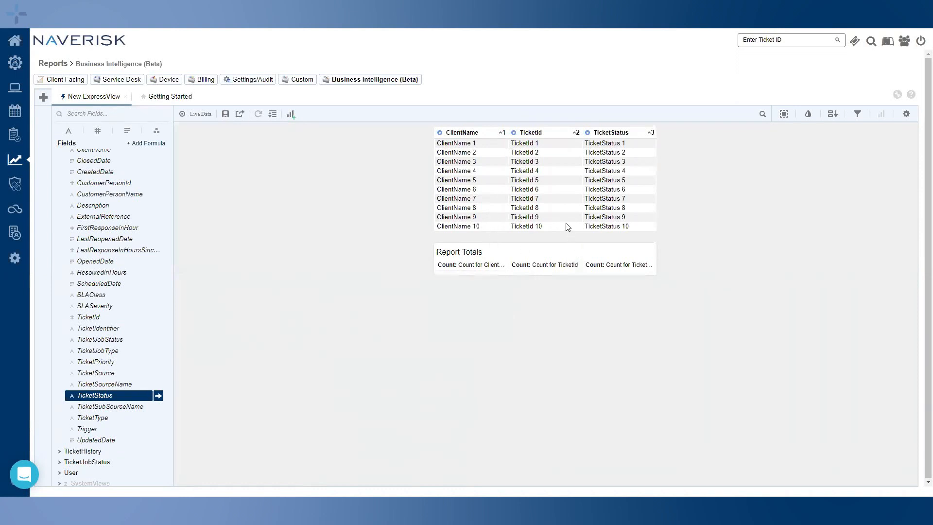
pyautogui.click(577, 265)
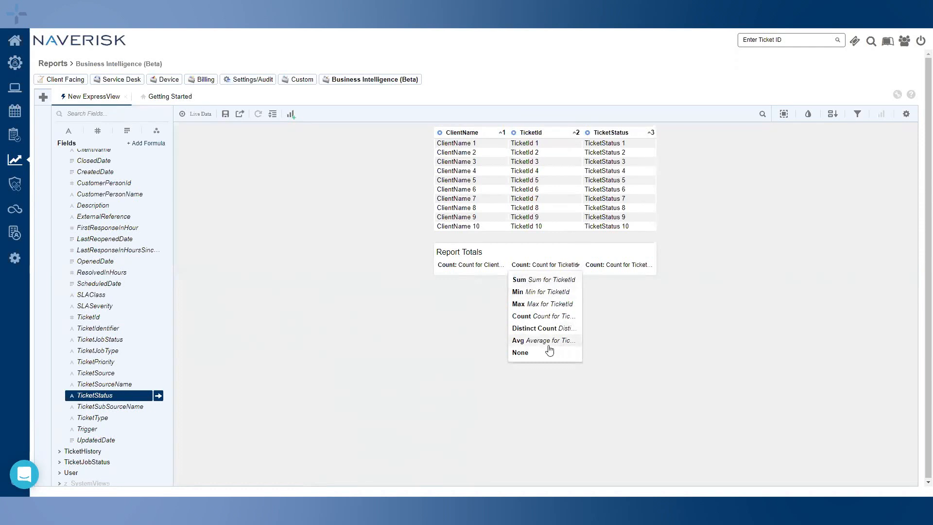
pyautogui.click(644, 341)
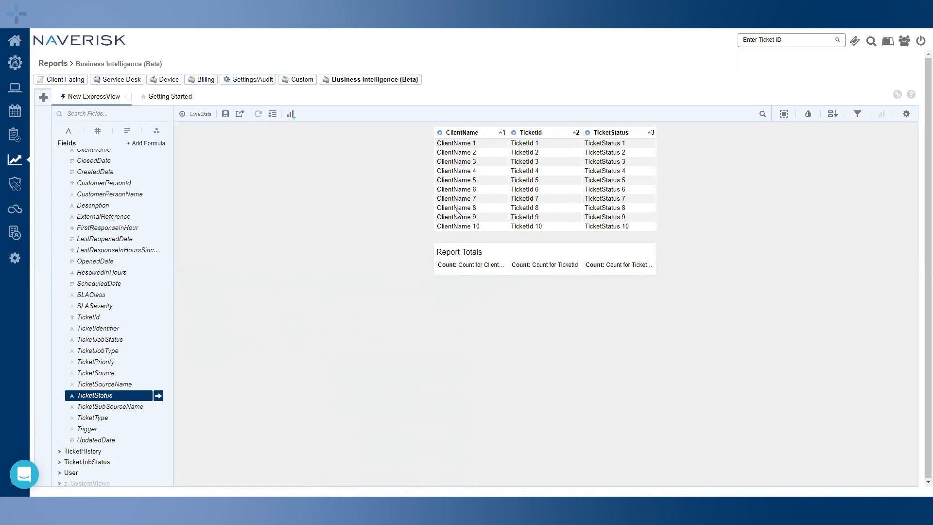
# Switch the report to Live Data and page forward to the last page, 7 of 7
pyautogui.click(194, 116)
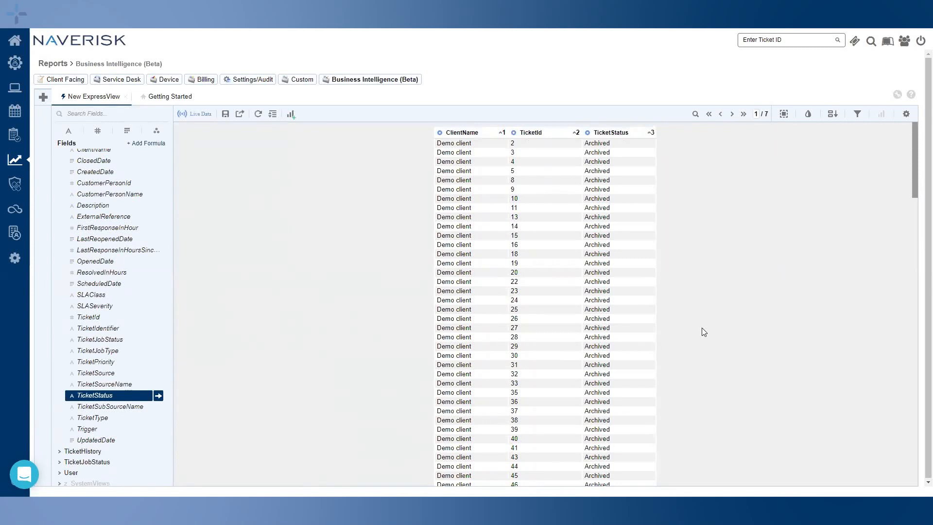
pyautogui.scroll(-10, 702, 198)
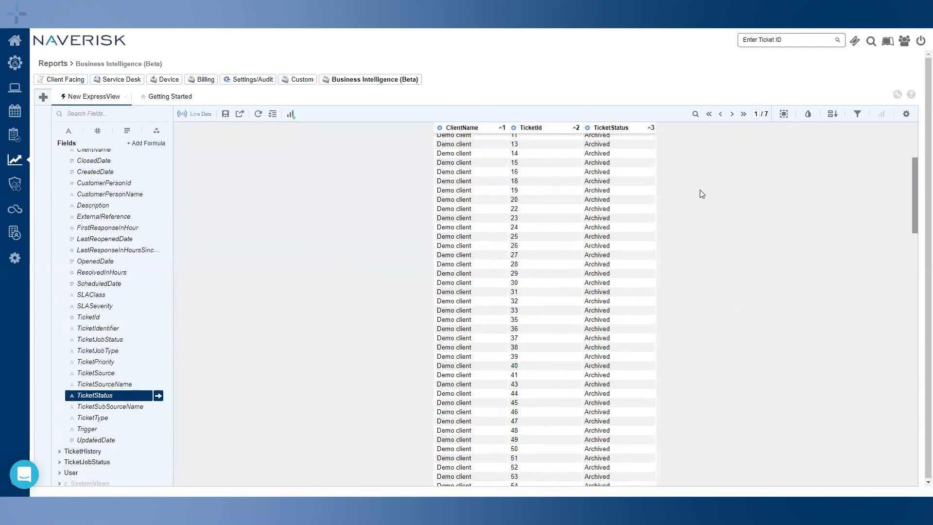
pyautogui.scroll(8, 704, 206)
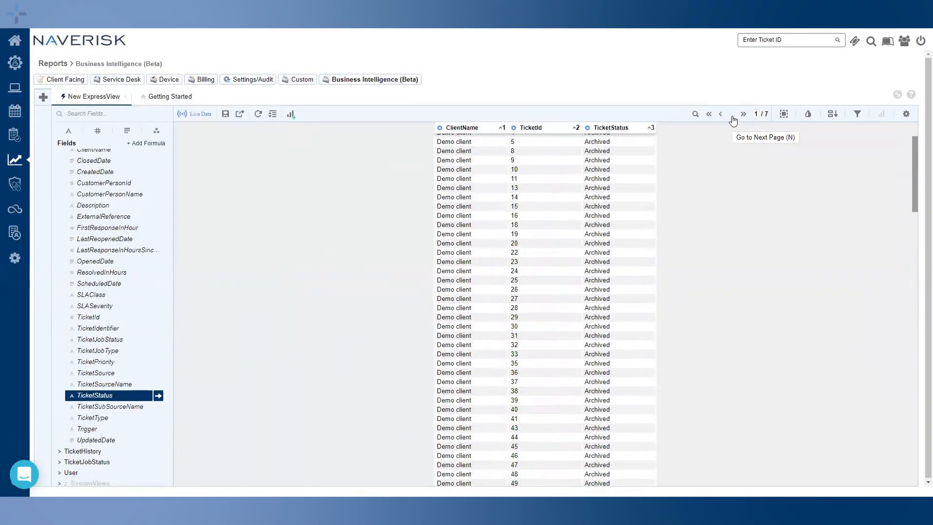
pyautogui.click(731, 114)
pyautogui.click(732, 115)
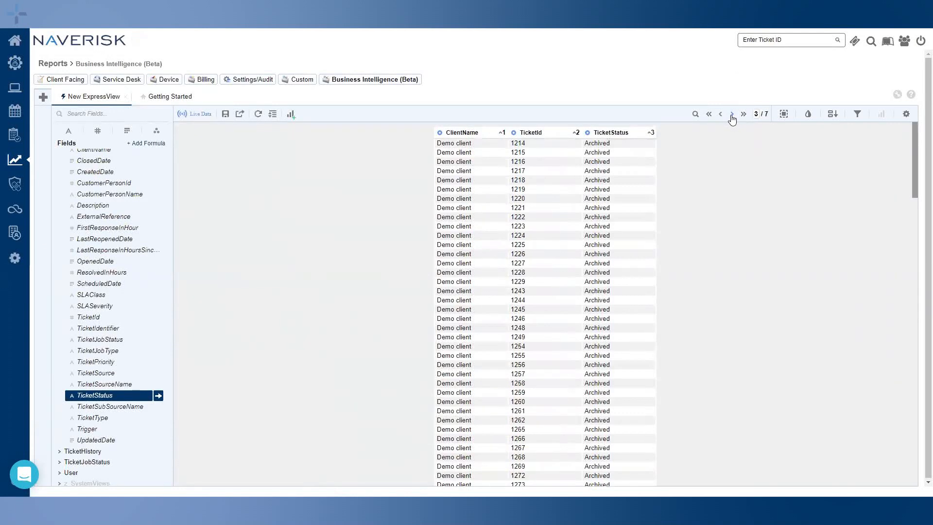
pyautogui.click(744, 117)
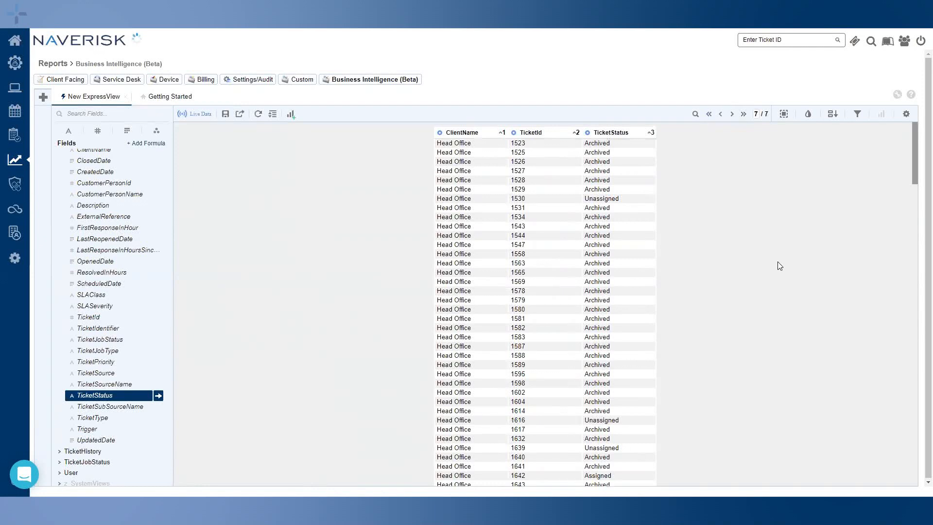
pyautogui.scroll(-5, 779, 265)
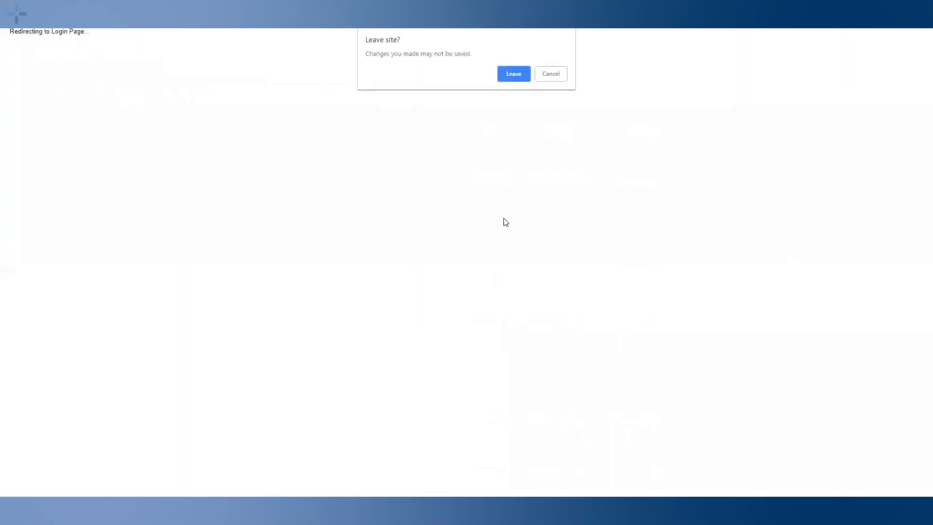
# Confirm leaving the page, log back in with the username and password, and open Reports
pyautogui.click(517, 70)
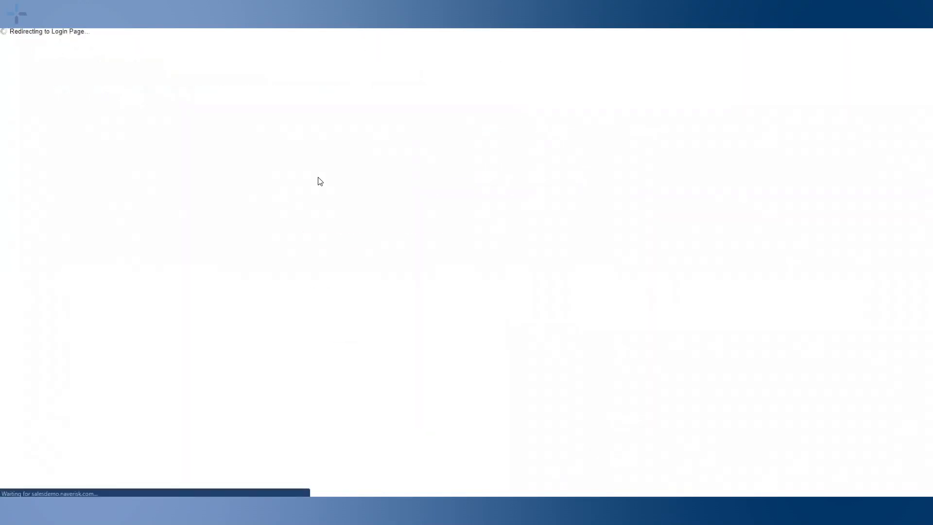
pyautogui.click(527, 262)
pyautogui.write('Nick')
pyautogui.press('Tab')
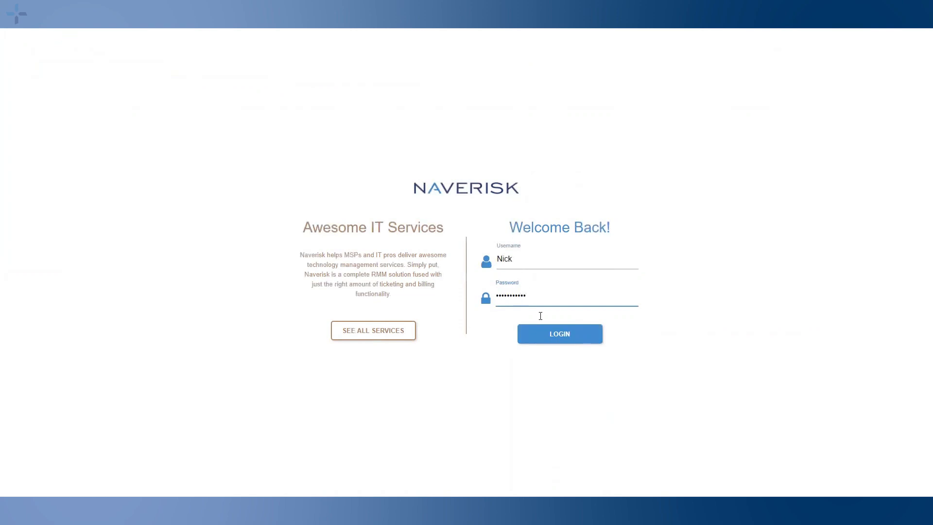
pyautogui.click(539, 334)
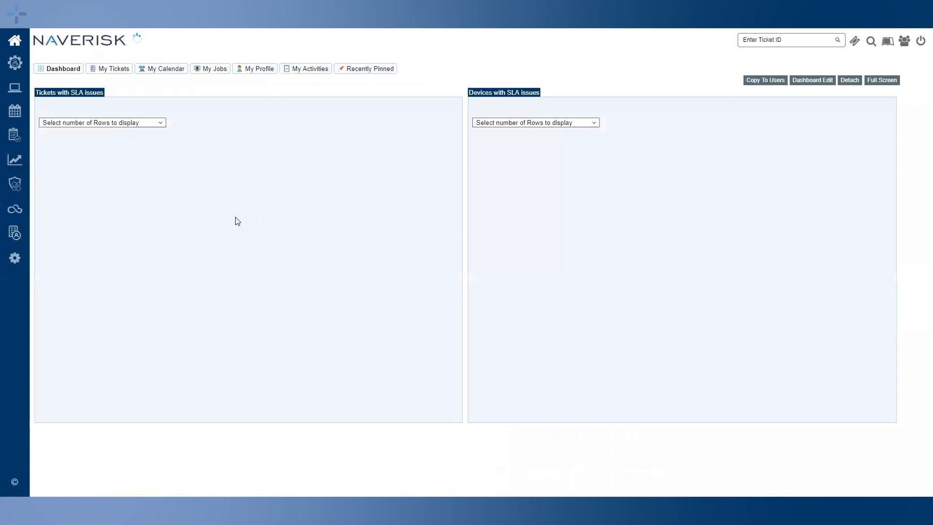
pyautogui.click(15, 160)
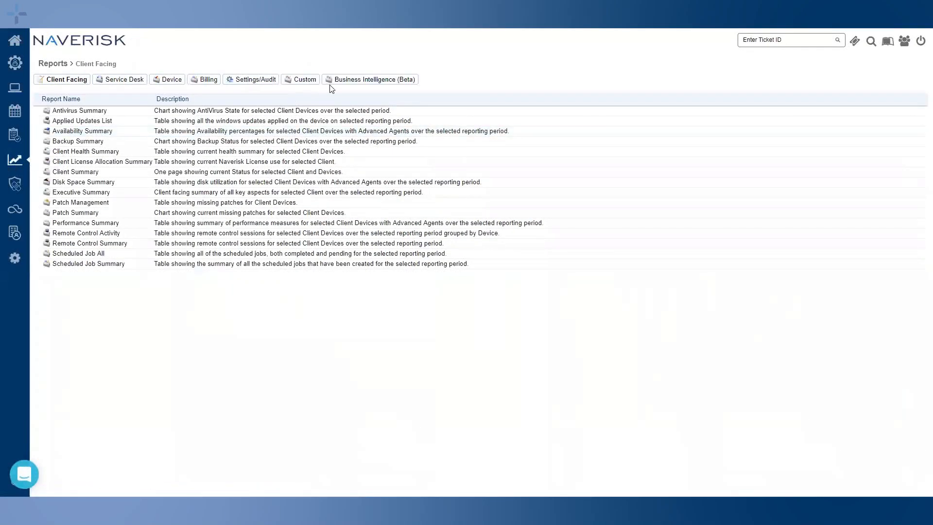
# From Business Intelligence reports, start a new ExpressView with Ticket columns ClientName, TicketId and TicketStatus
pyautogui.click(348, 84)
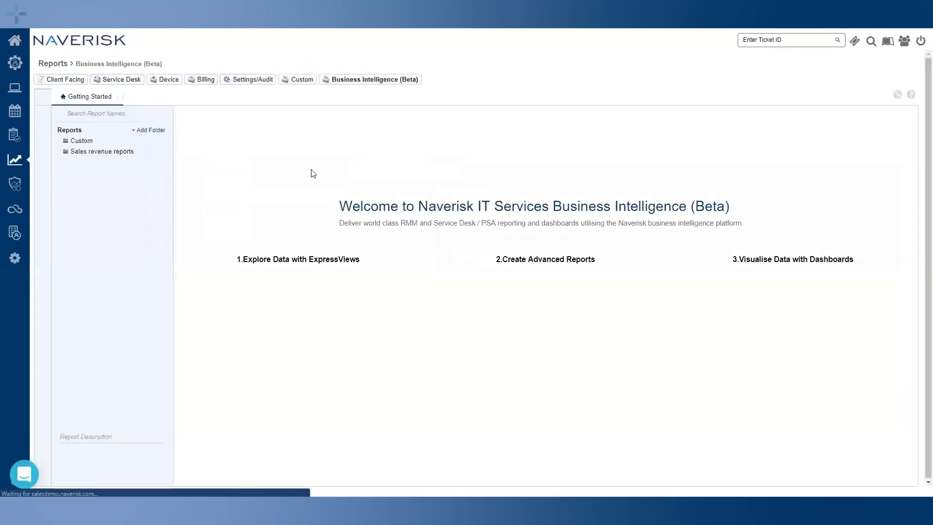
pyautogui.click(44, 97)
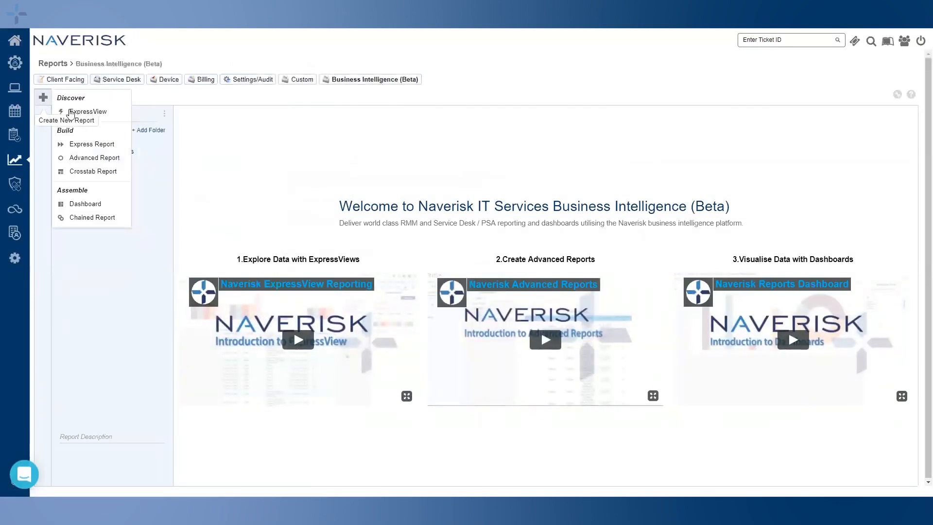
pyautogui.click(74, 112)
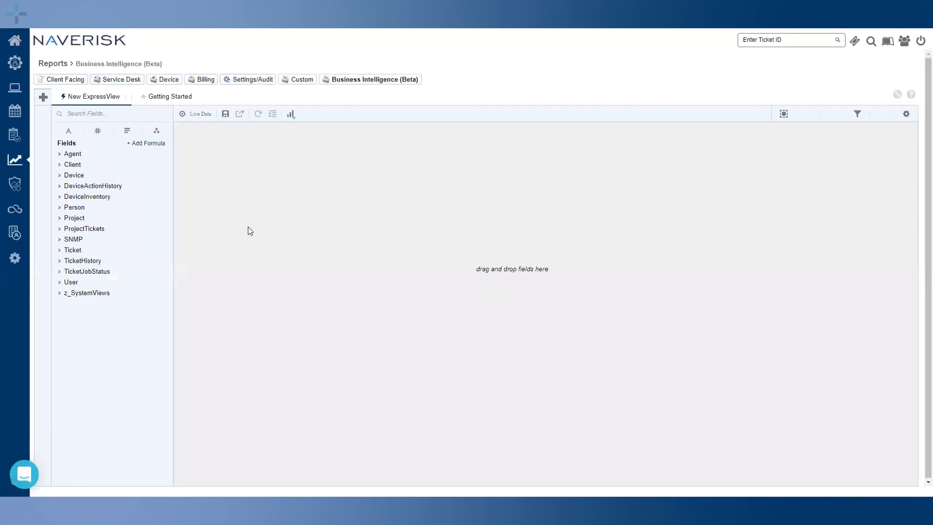
pyautogui.click(73, 250)
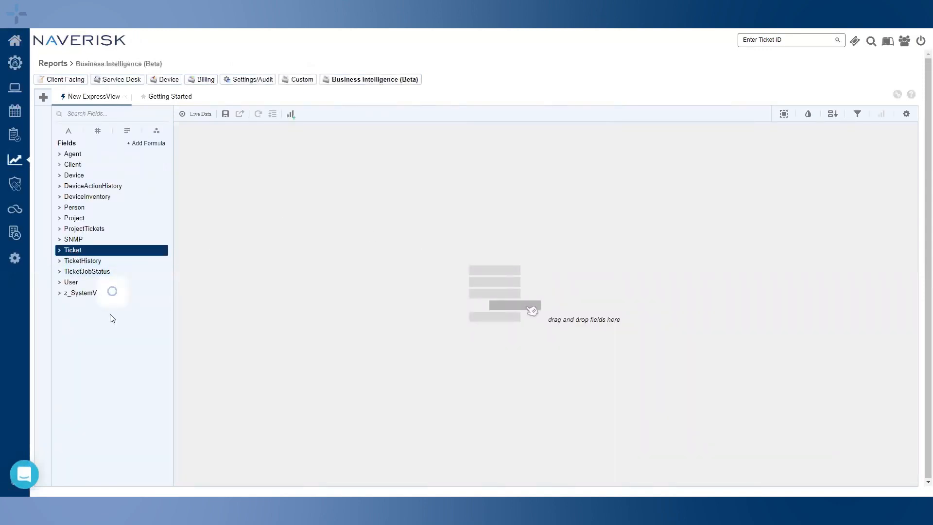
pyautogui.doubleClick(97, 339)
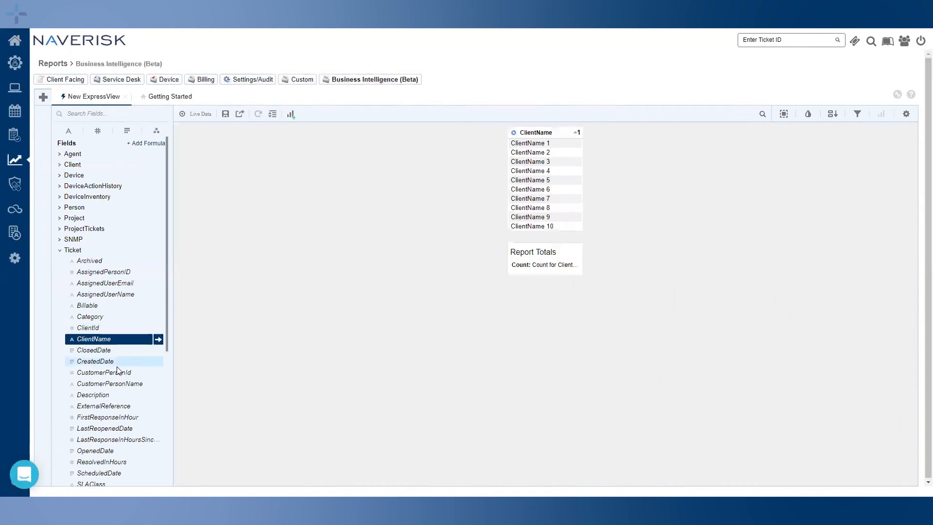
pyautogui.scroll(-3, 97, 369)
pyautogui.doubleClick(95, 376)
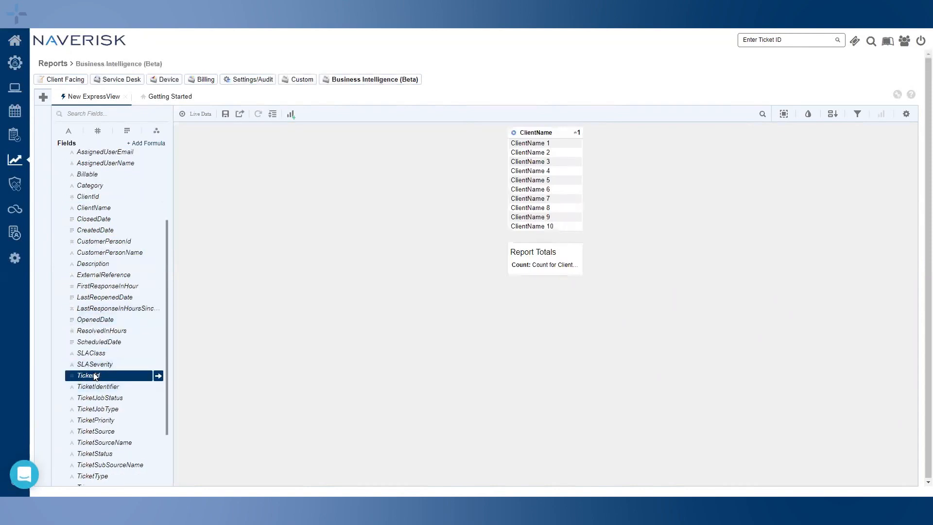
pyautogui.click(103, 433)
pyautogui.doubleClick(101, 455)
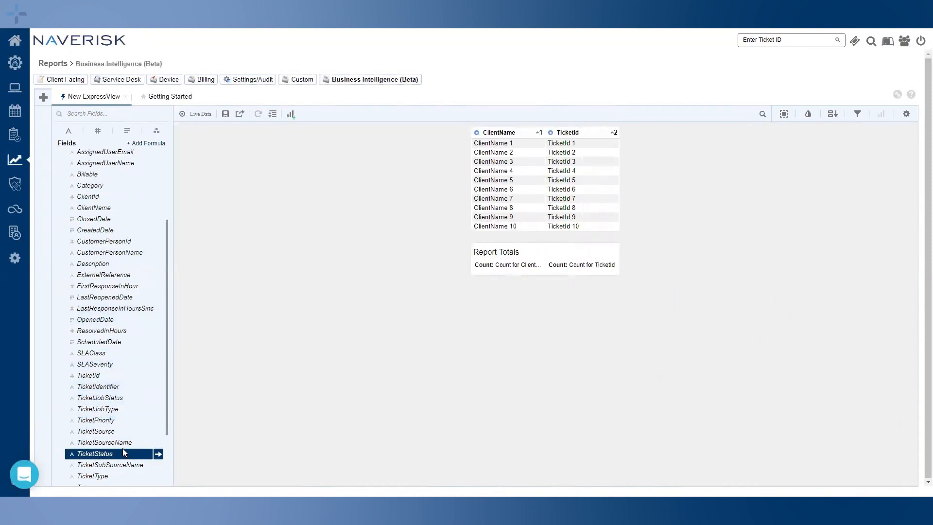
# Preview with live data, jump to the last page, and scroll to the 697-count Report Totals
pyautogui.click(196, 114)
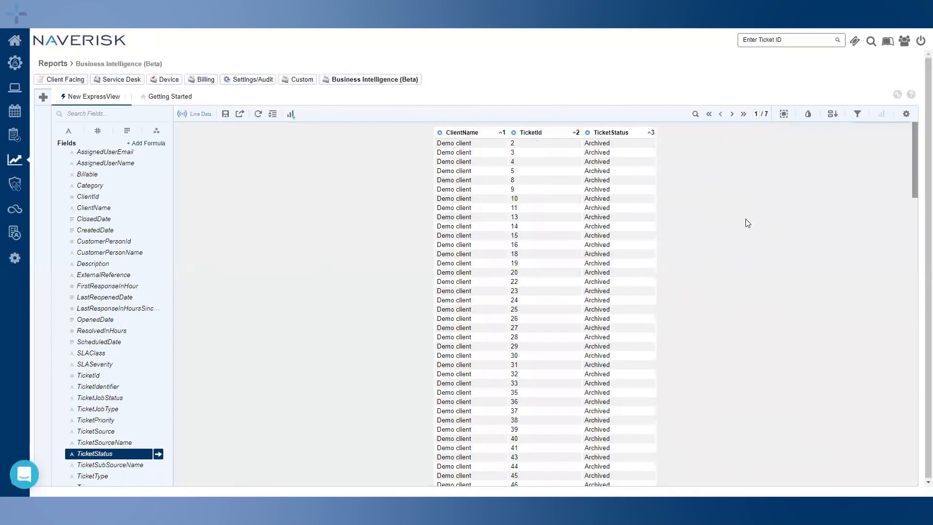
pyautogui.click(744, 114)
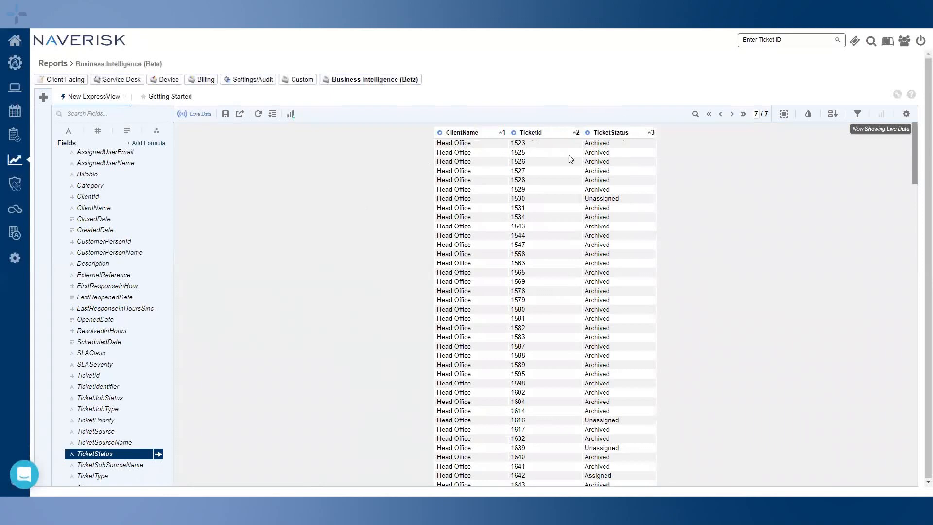
pyautogui.moveTo(915, 180); pyautogui.dragTo(903, 454)
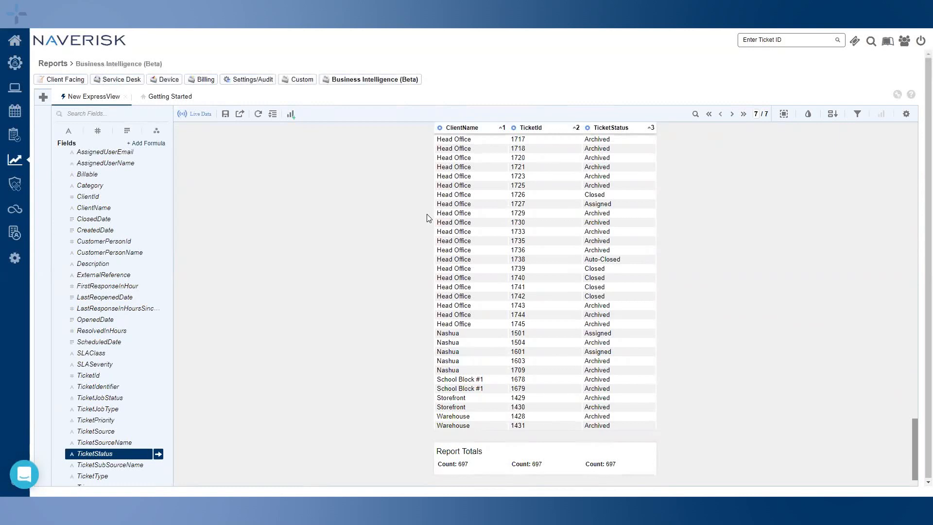
# Switch back to sample data and open the ClientName column's radial menu
pyautogui.click(206, 119)
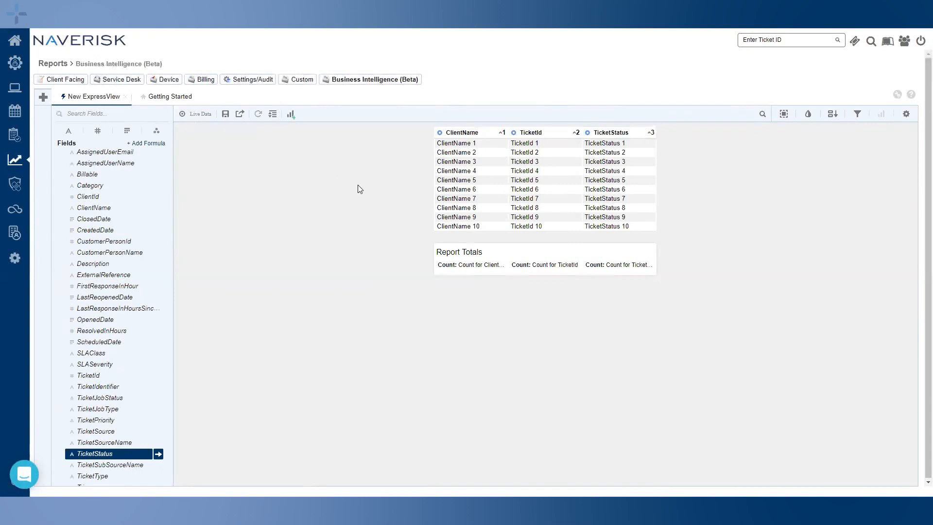
pyautogui.click(440, 133)
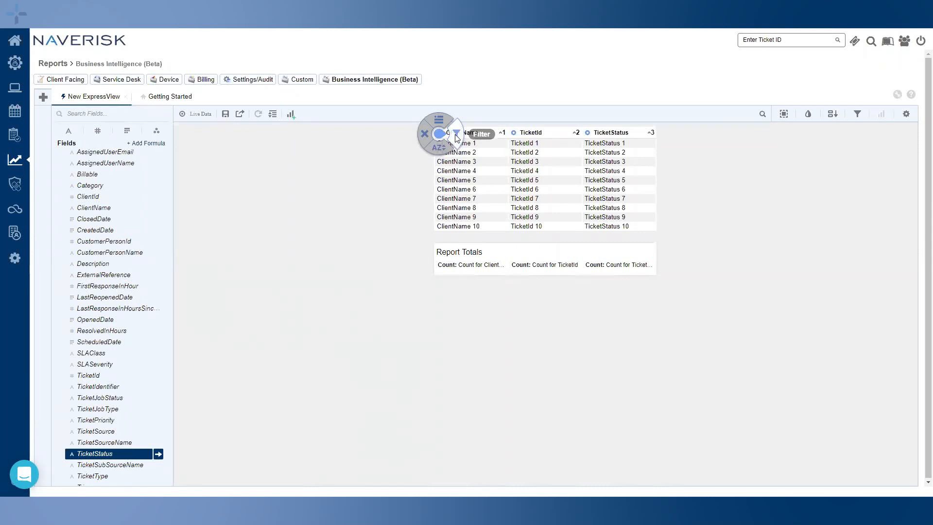
# Filter ClientName Is One Of Demo client, Head Office, School Block #1, Warehouse and one more client
pyautogui.click(457, 136)
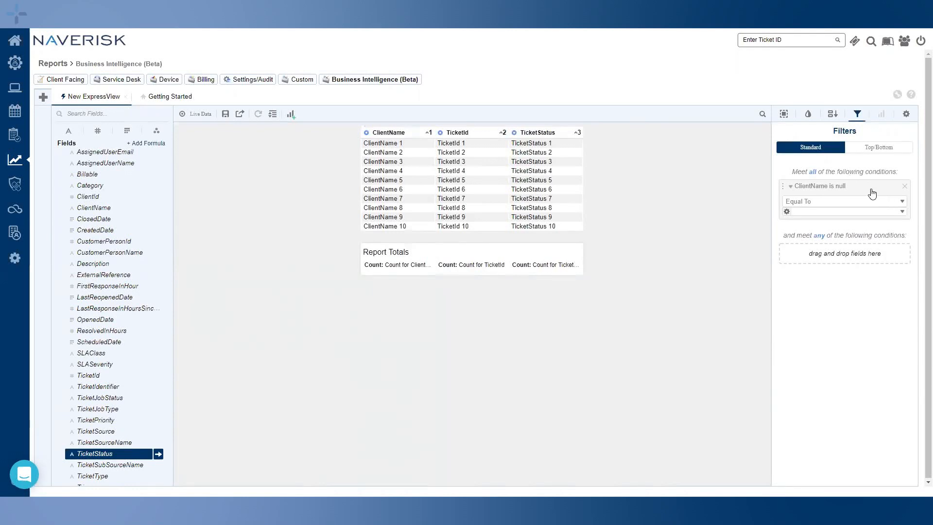
pyautogui.click(832, 204)
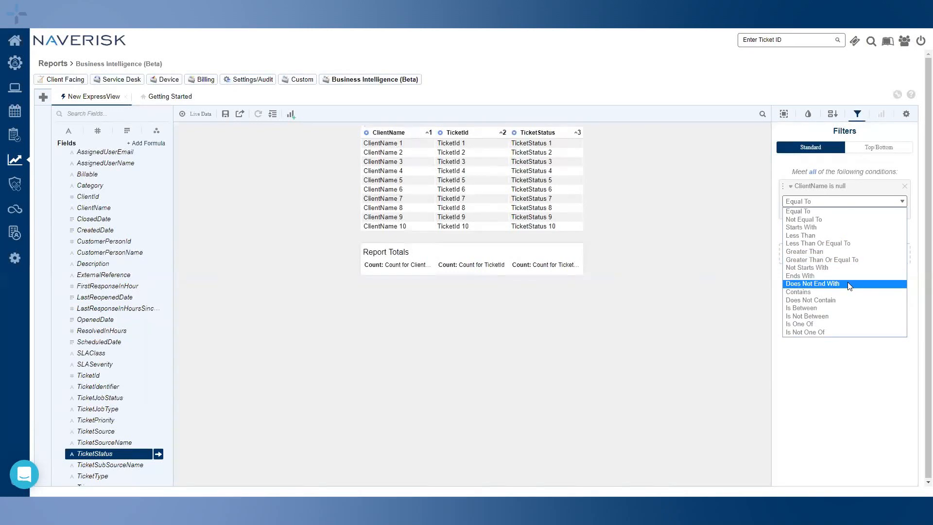
pyautogui.click(859, 327)
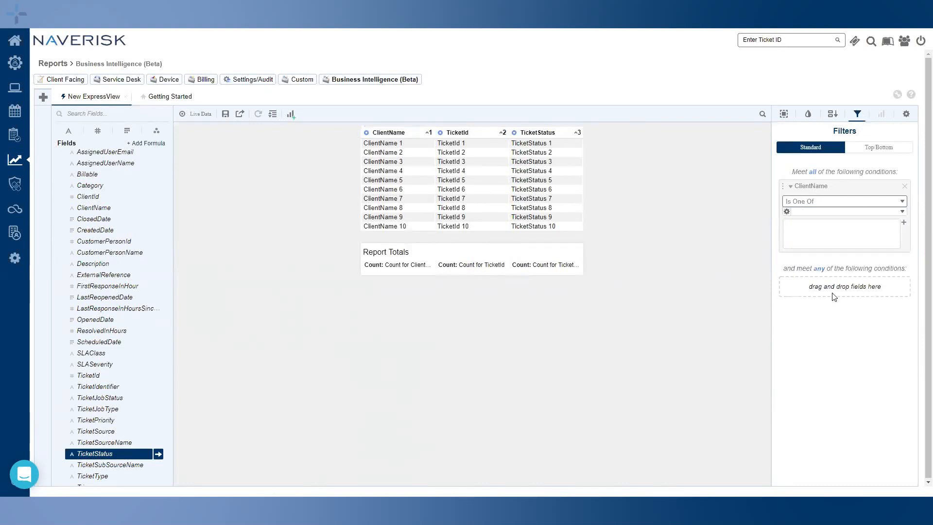
pyautogui.click(902, 212)
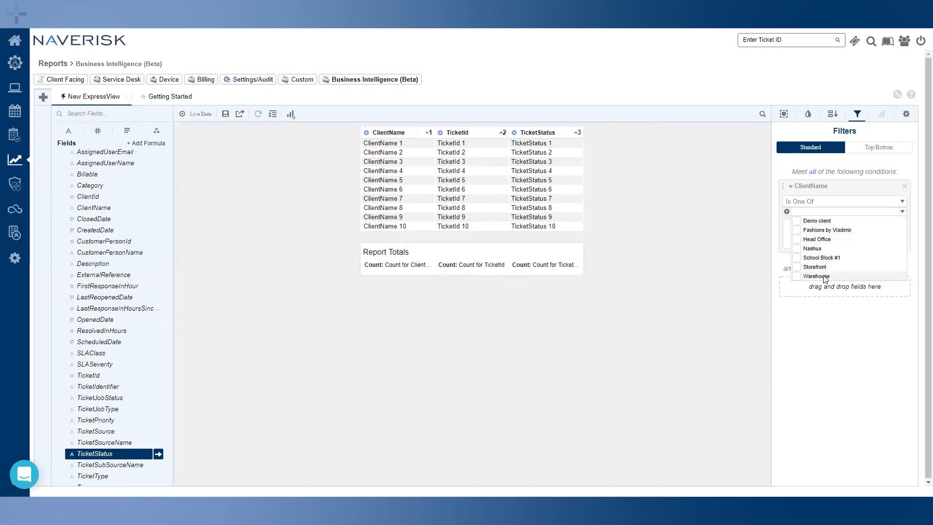
pyautogui.click(795, 222)
pyautogui.click(796, 231)
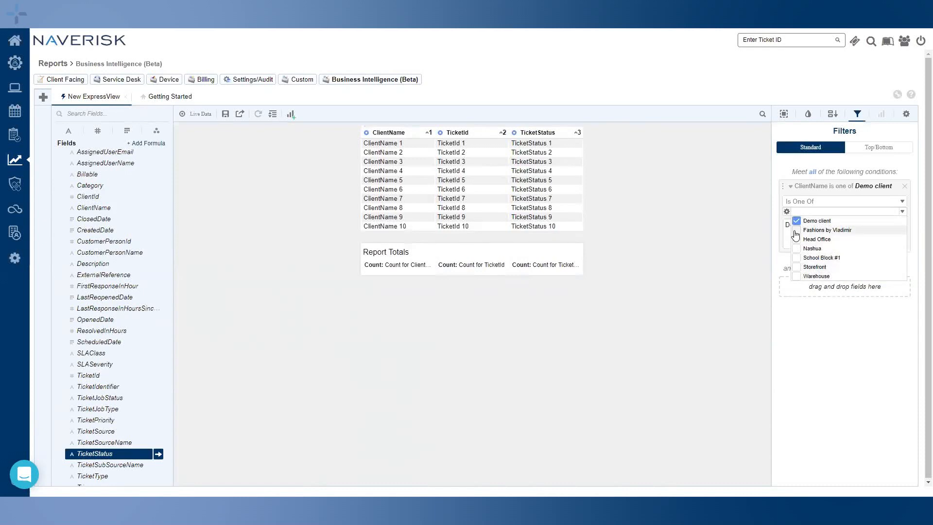
pyautogui.click(796, 239)
pyautogui.click(796, 258)
pyautogui.click(796, 276)
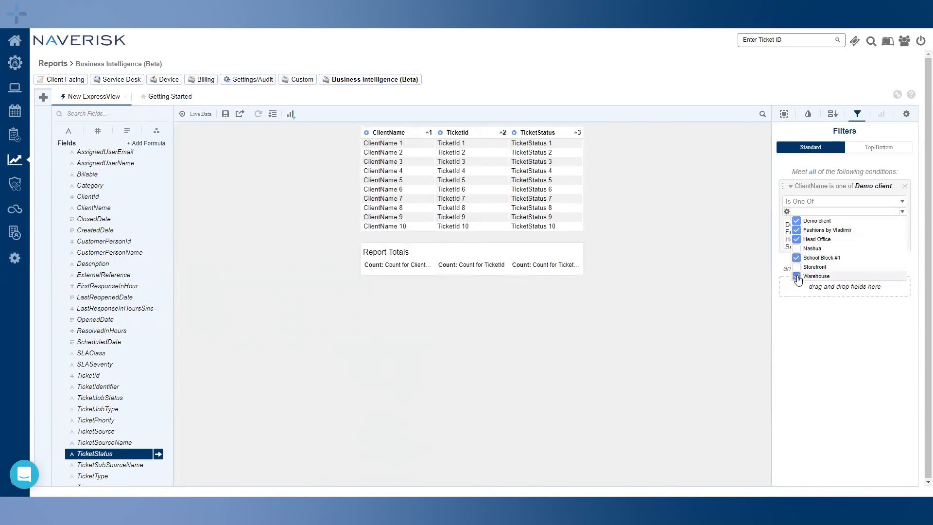
pyautogui.click(829, 334)
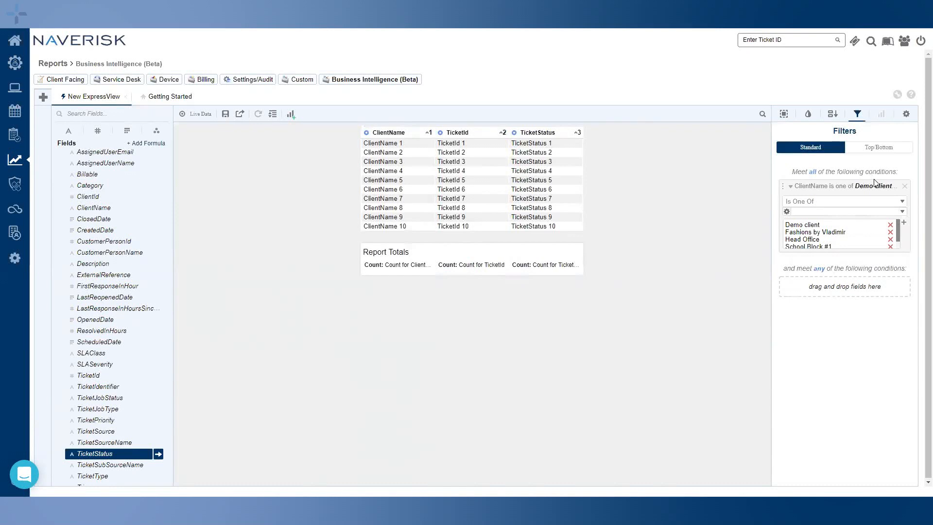
pyautogui.click(858, 115)
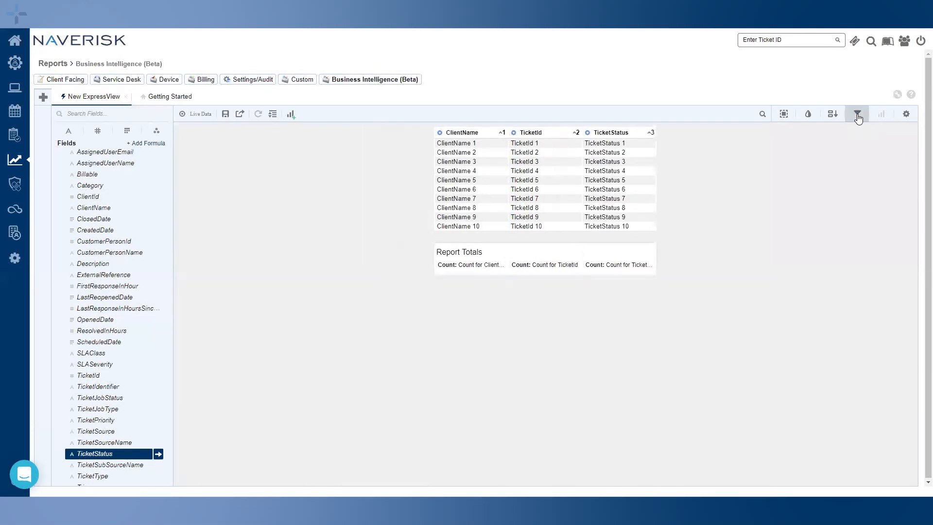
# Make TicketId the first ascending sort key from its column menu and show the Sorts list
pyautogui.click(858, 117)
pyautogui.click(858, 117)
pyautogui.click(439, 132)
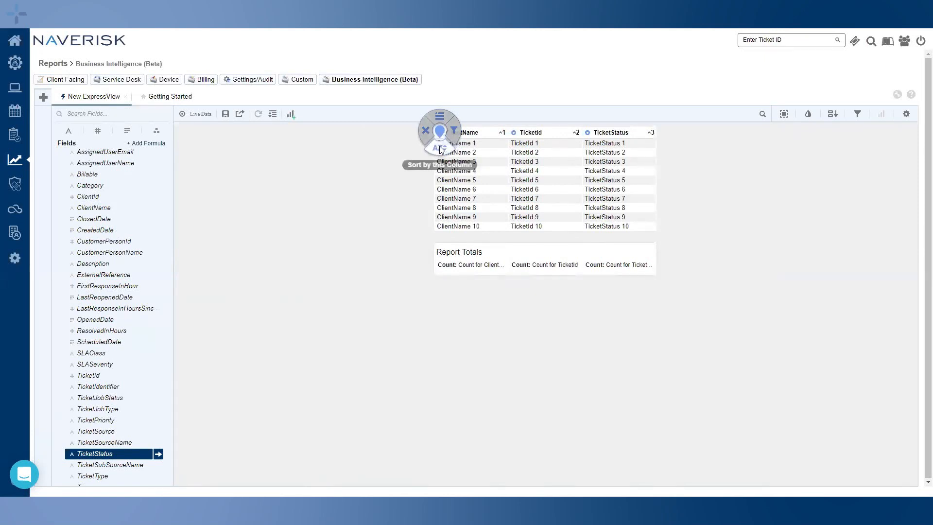
pyautogui.click(440, 148)
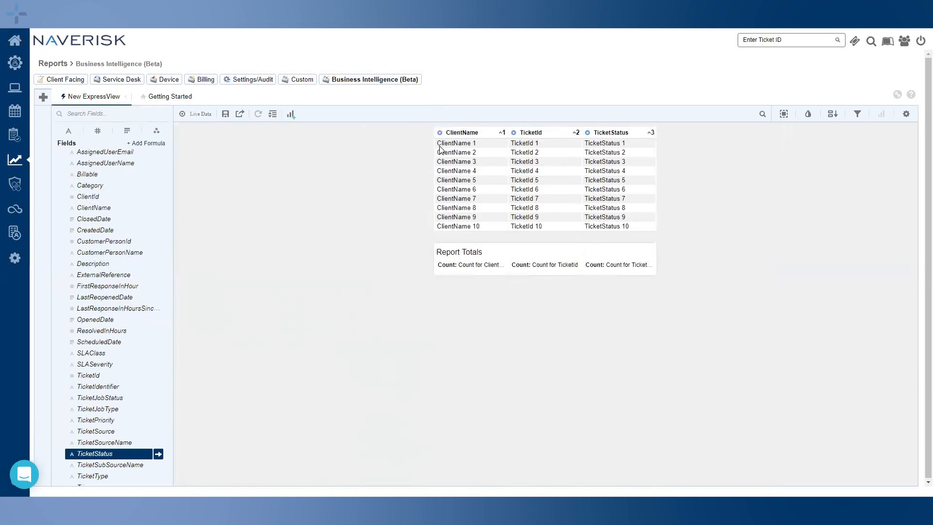
pyautogui.click(512, 132)
pyautogui.click(514, 148)
pyautogui.click(832, 117)
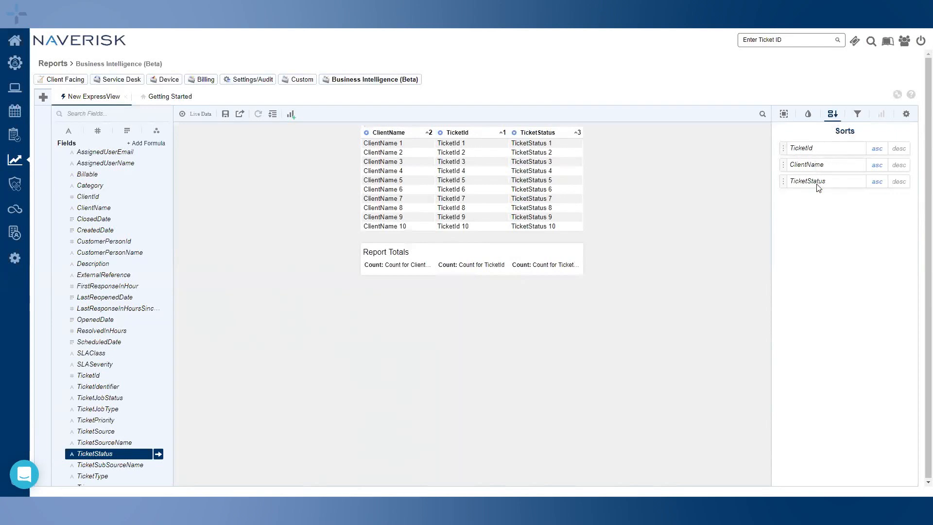
pyautogui.click(515, 134)
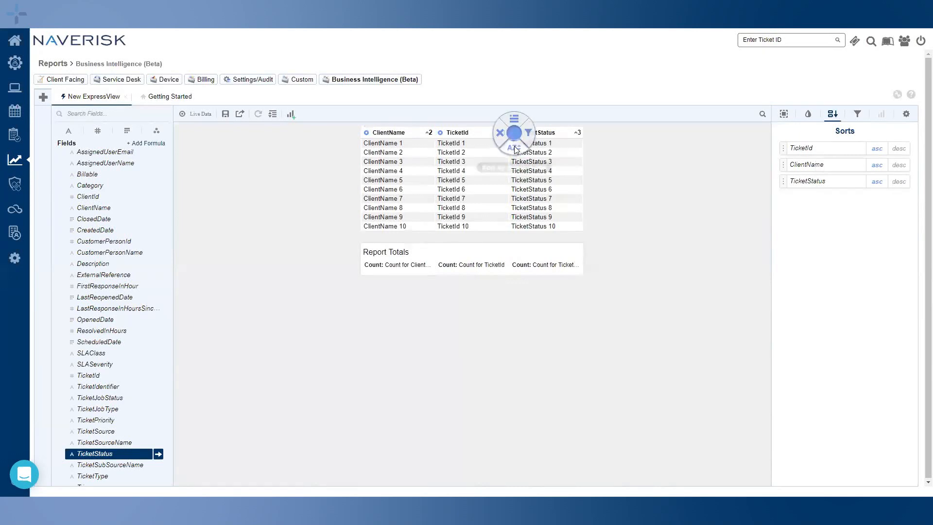
pyautogui.click(516, 133)
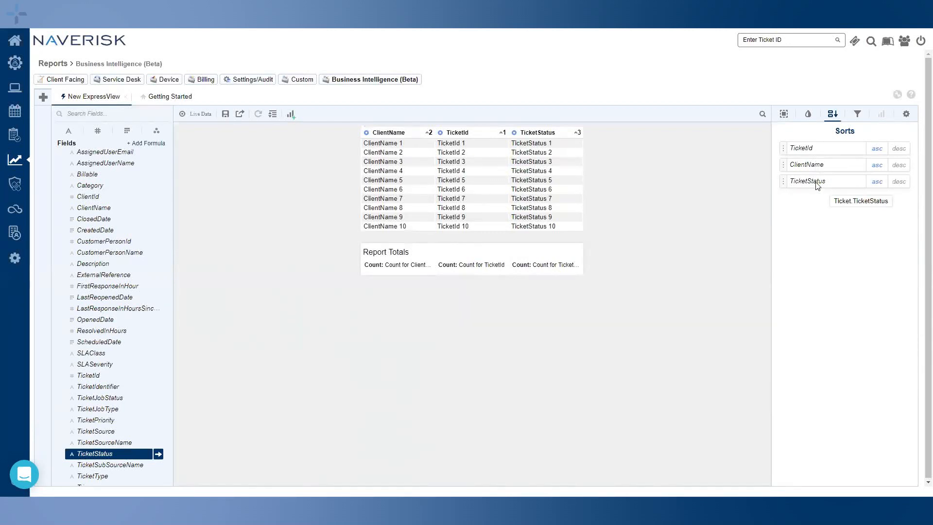
# Move ClientName above TicketId in the Sorts list, leave it ascending, and hide the panel
pyautogui.moveTo(784, 165); pyautogui.dragTo(790, 143)
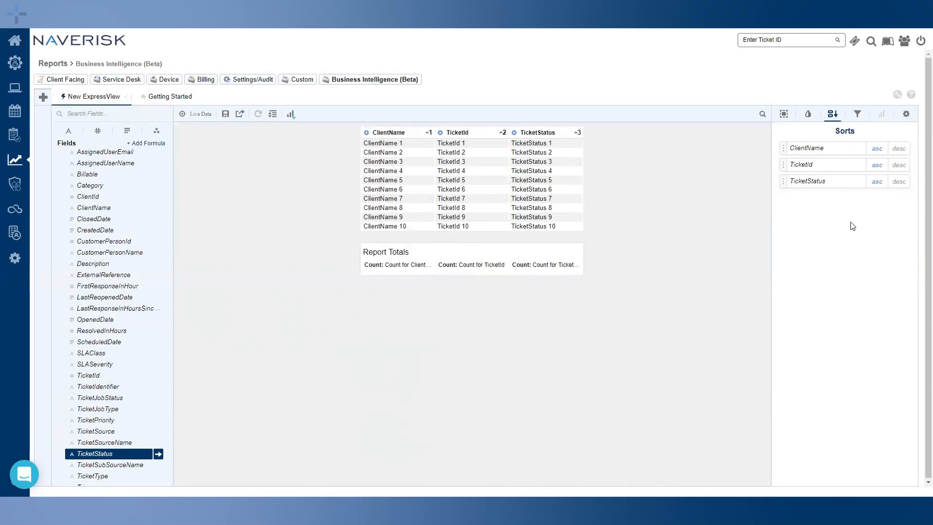
pyautogui.click(897, 149)
pyautogui.click(883, 151)
pyautogui.click(899, 149)
pyautogui.click(877, 153)
pyautogui.click(833, 115)
pyautogui.click(834, 117)
pyautogui.click(835, 117)
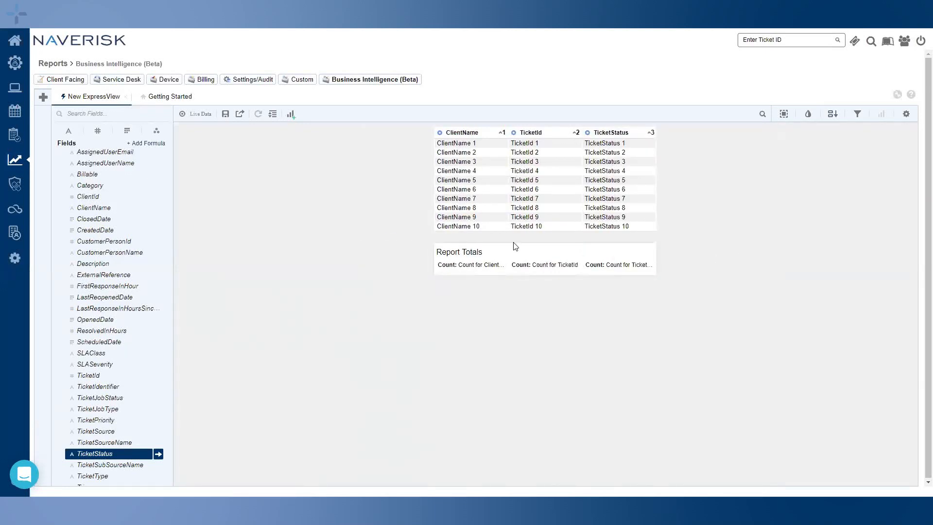
# Group the ExpressView rows by ClientName so each client gets its own counted section
pyautogui.click(441, 134)
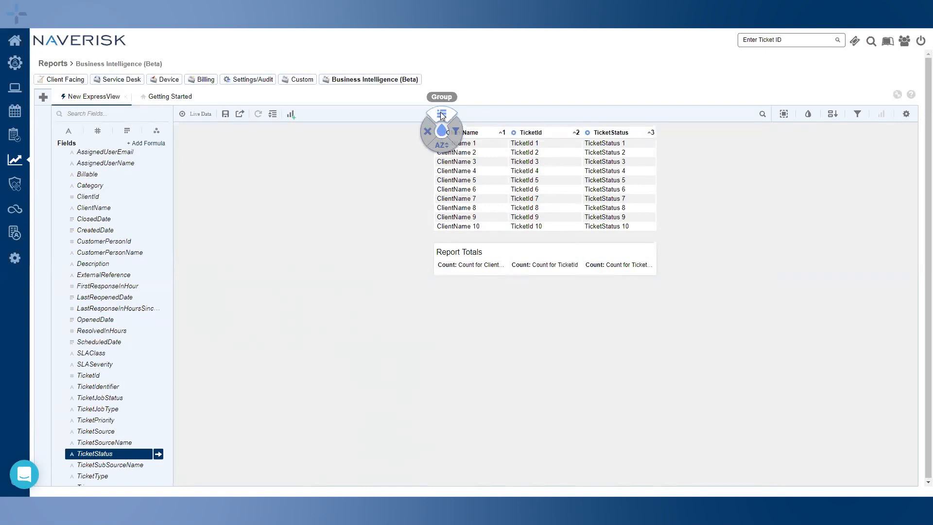
pyautogui.click(441, 114)
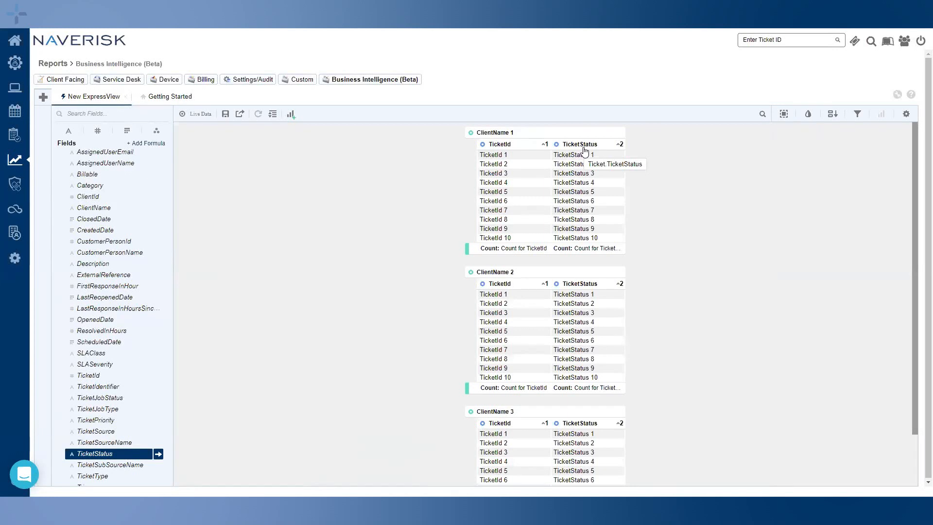
# Nest TicketStatus as a second grouping level under each ClientName section
pyautogui.click(557, 148)
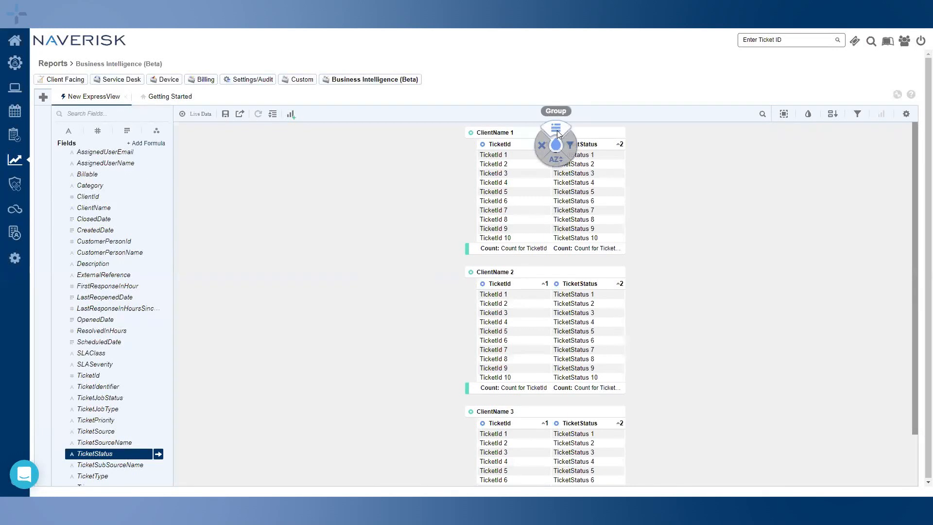
pyautogui.click(556, 147)
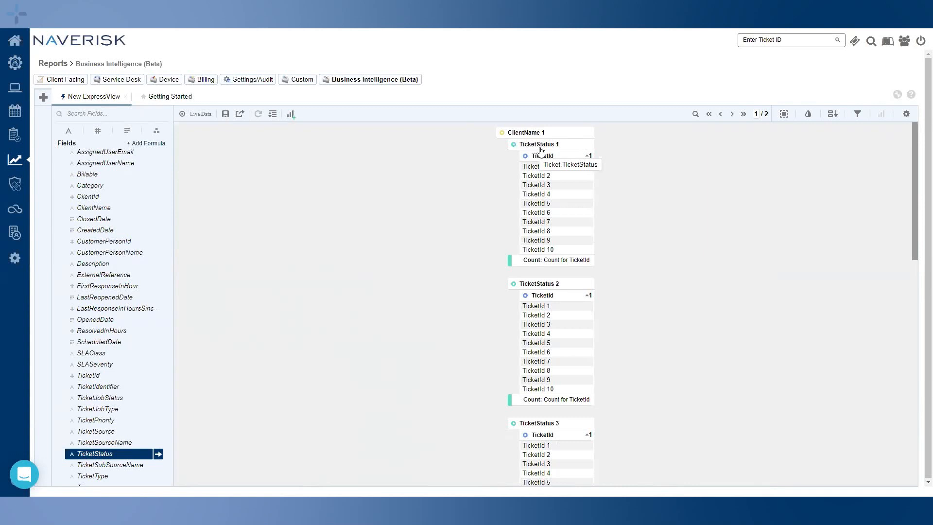
pyautogui.click(502, 135)
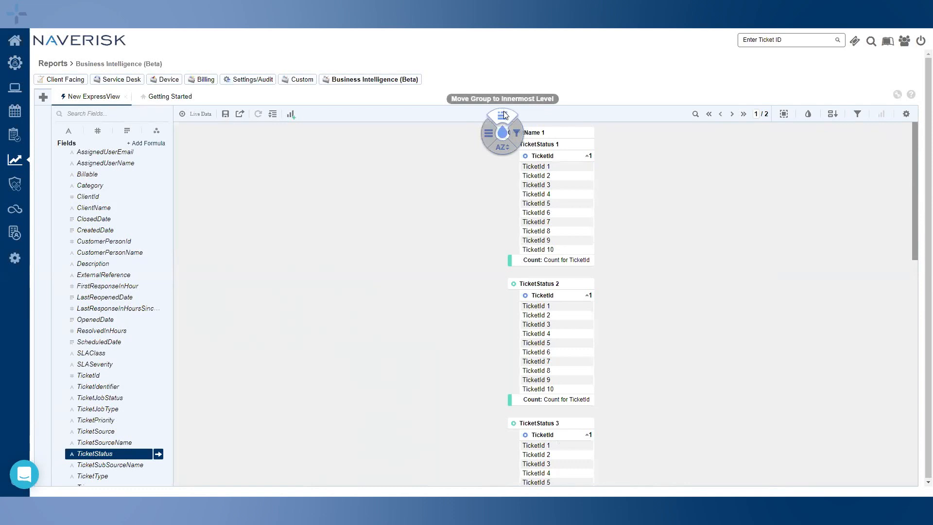
# Move the ClientName group to the innermost level, then back to the outer level
pyautogui.click(503, 115)
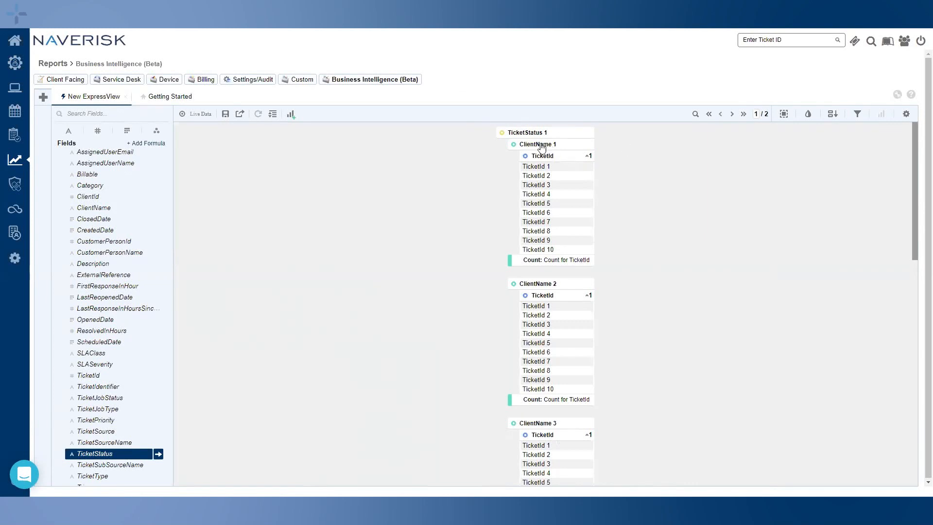
pyautogui.click(514, 145)
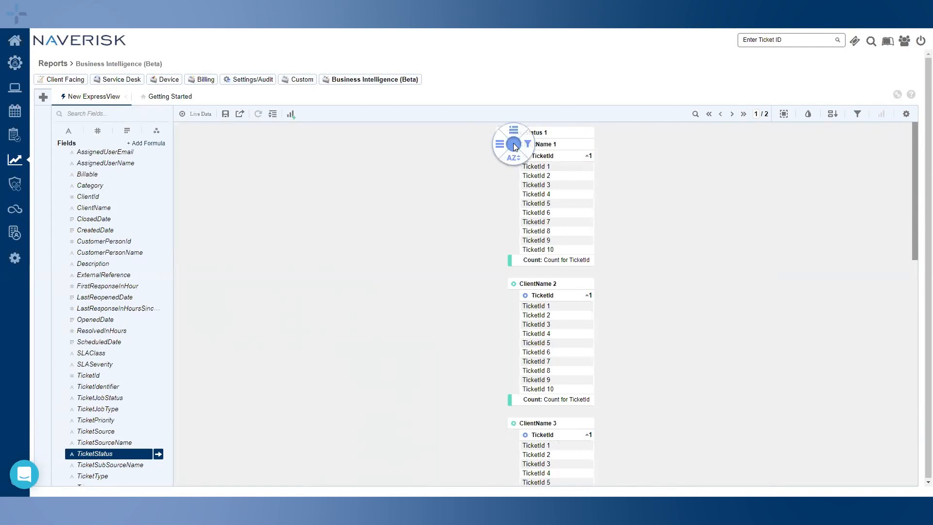
pyautogui.click(513, 130)
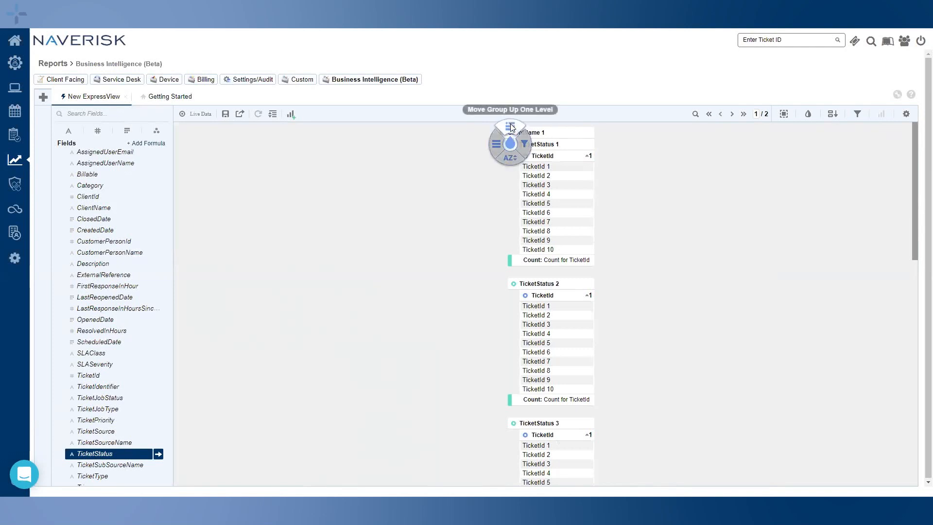
# Browse to the report's last page and back to the first, then display the bar chart
pyautogui.moveTo(500, 133)
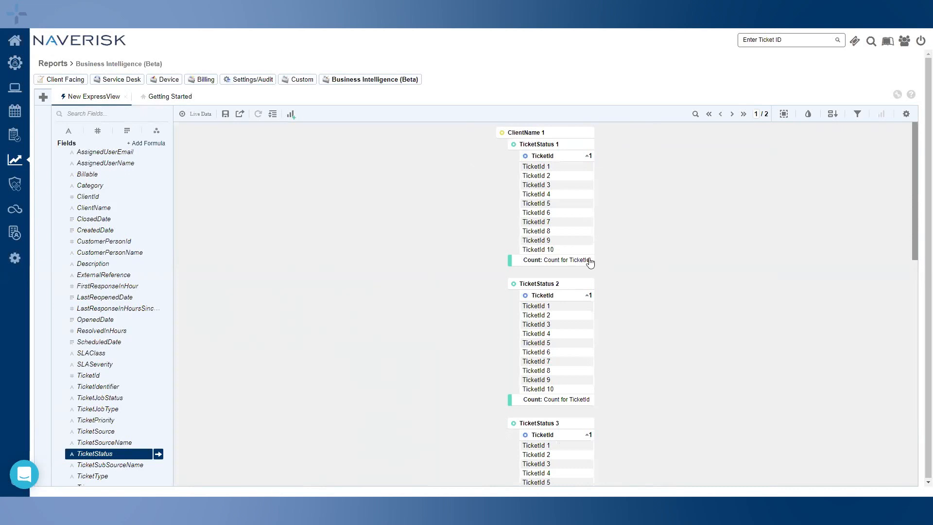
pyautogui.click(743, 115)
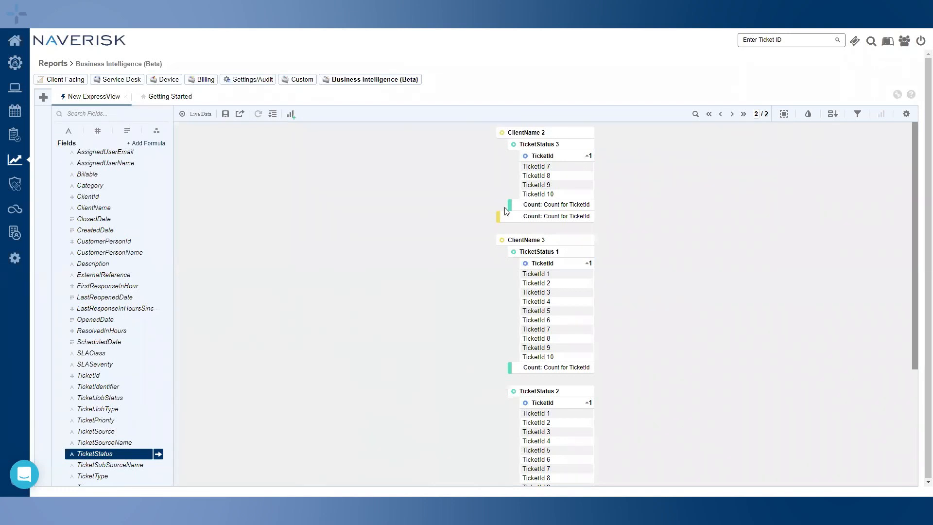
pyautogui.click(709, 114)
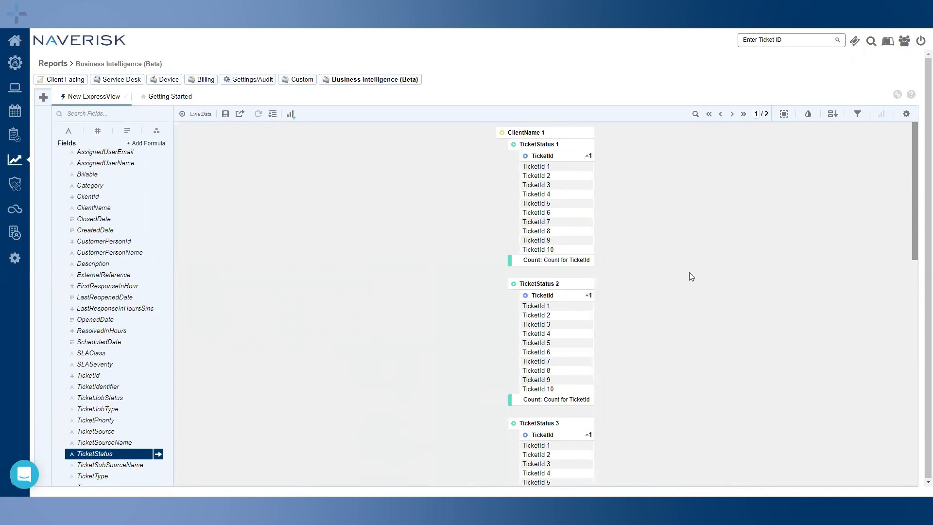
pyautogui.click(292, 116)
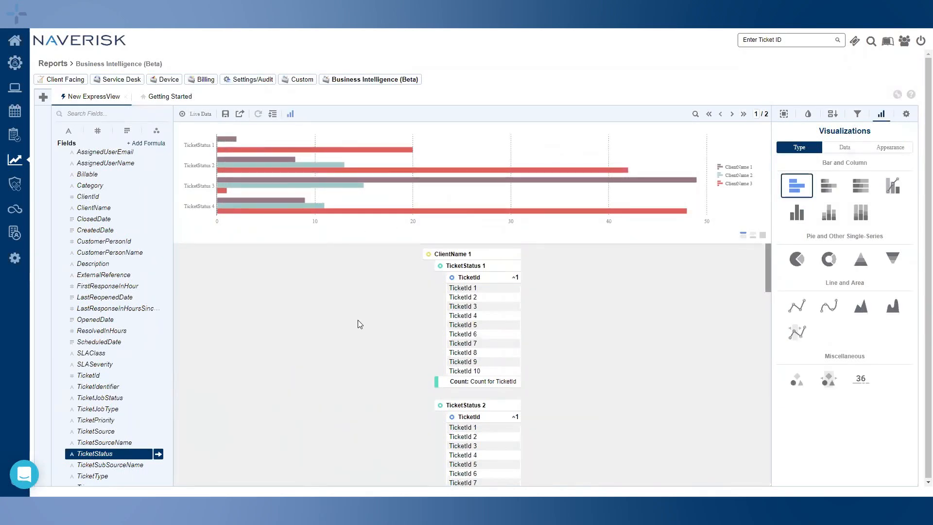
# Switch the chart to Stacked Column and drop ClientName from its labels, leaving TicketStatus
pyautogui.click(832, 215)
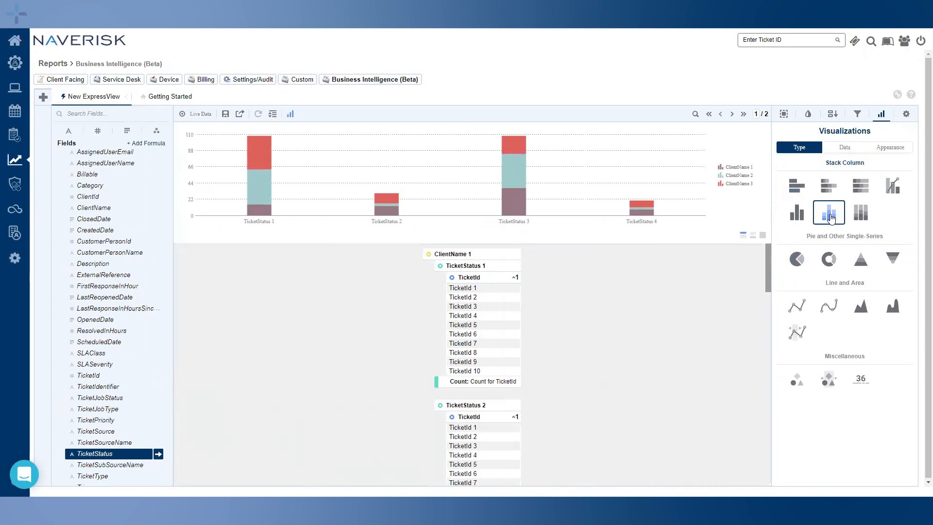
pyautogui.click(841, 151)
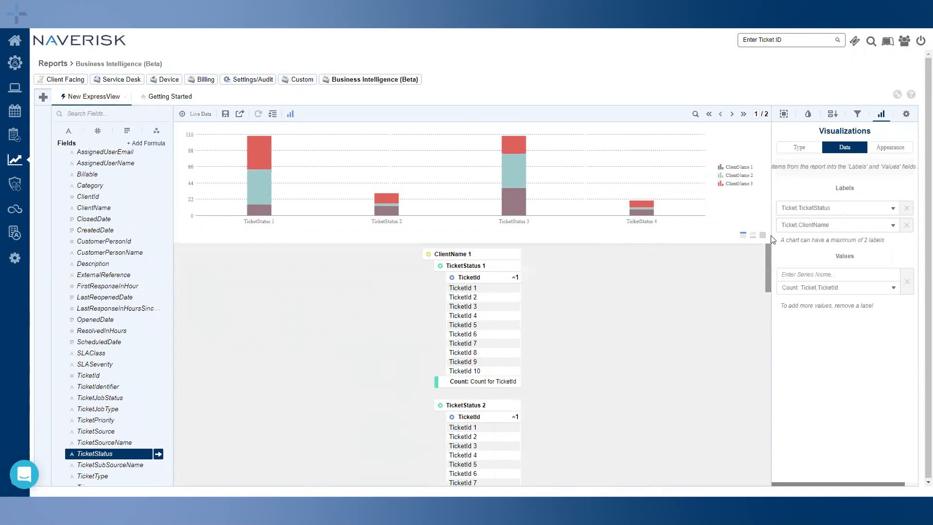
pyautogui.moveTo(272, 145)
pyautogui.click(906, 225)
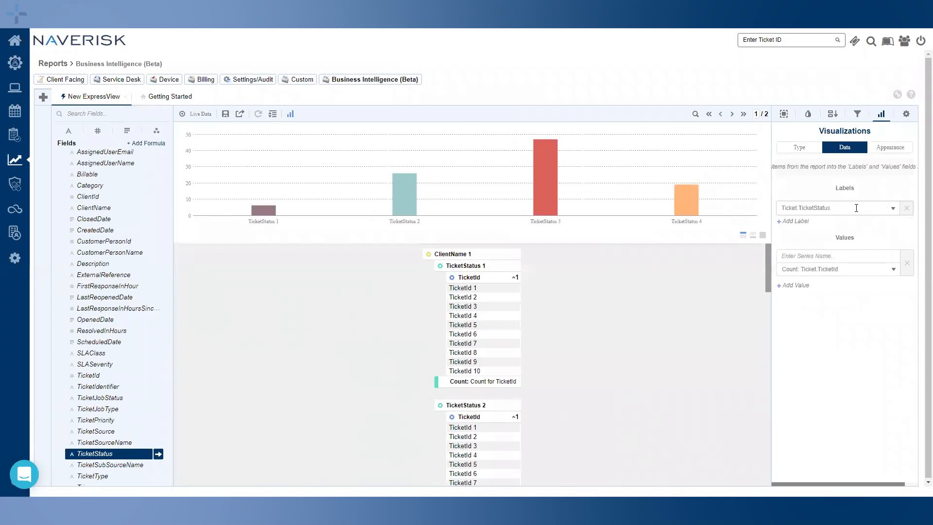
# Set the chart labels to Ticket.ClientName first and Ticket.TicketStatus second
pyautogui.click(892, 209)
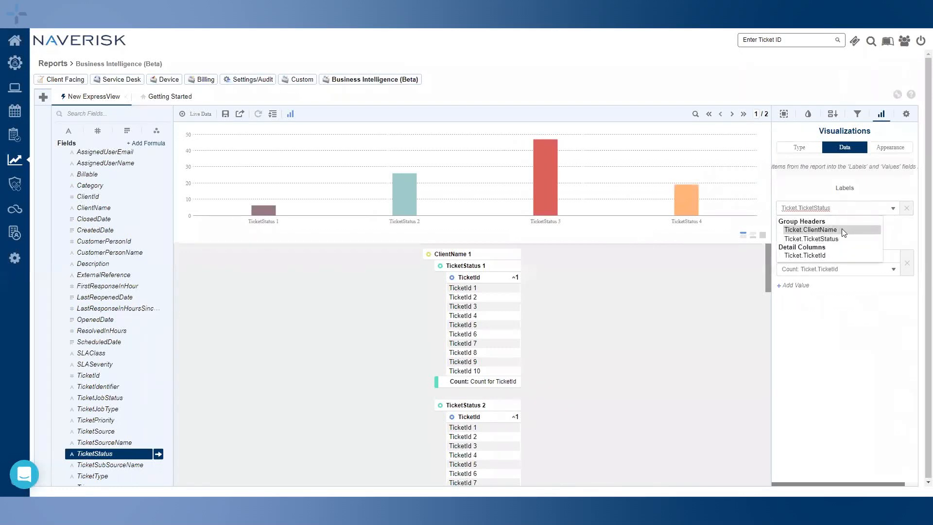
pyautogui.click(840, 229)
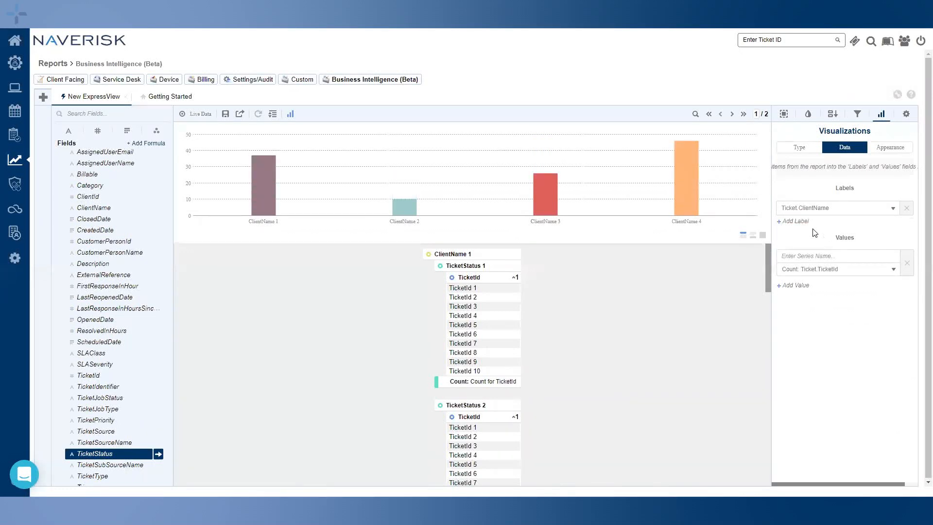
pyautogui.click(799, 222)
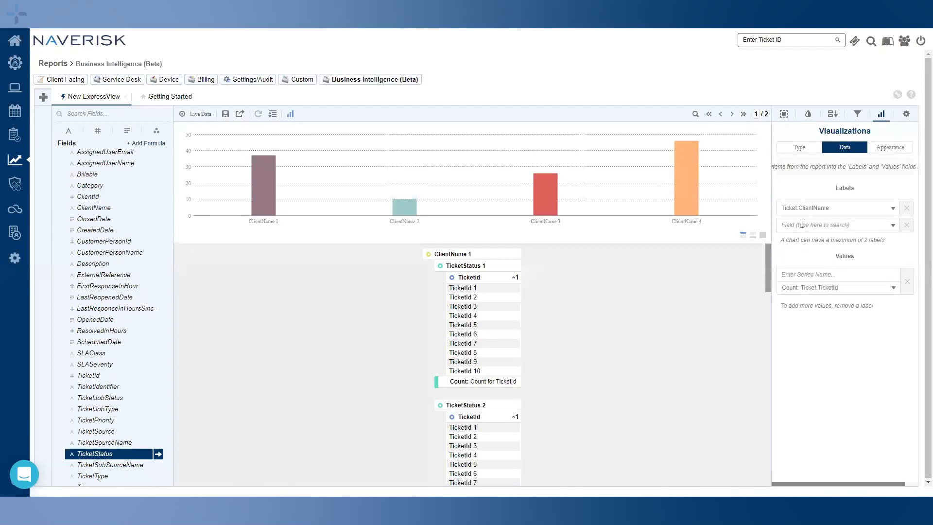
pyautogui.click(893, 226)
pyautogui.click(840, 255)
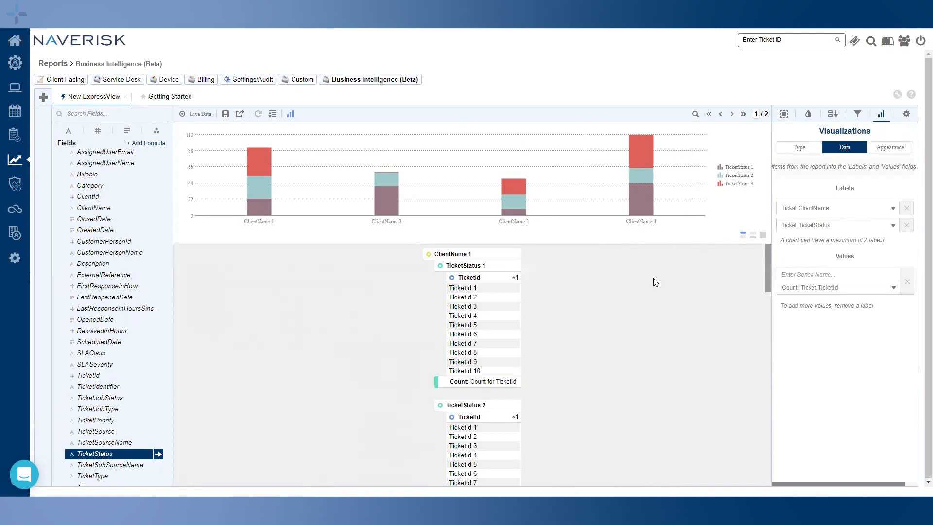
pyautogui.click(890, 148)
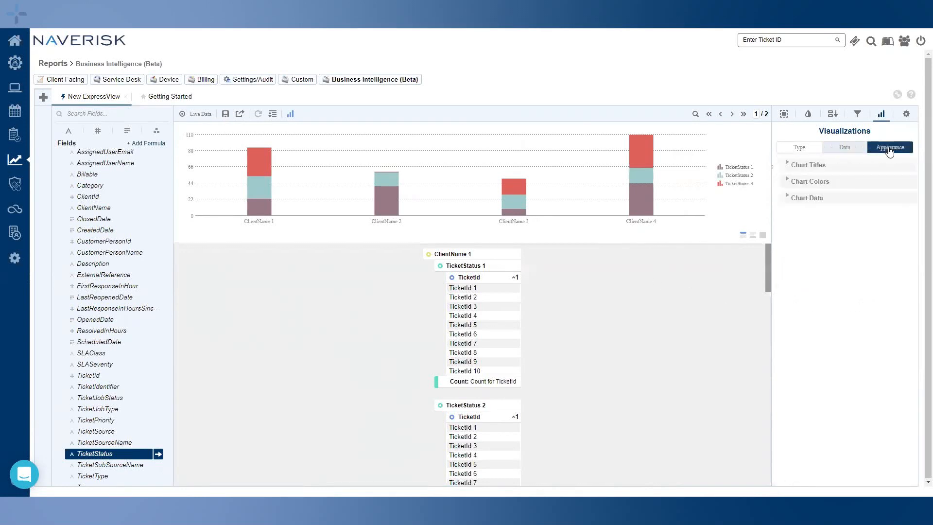
# Give the chart a Custom colour palette of beige, navy and dark grey
pyautogui.click(784, 166)
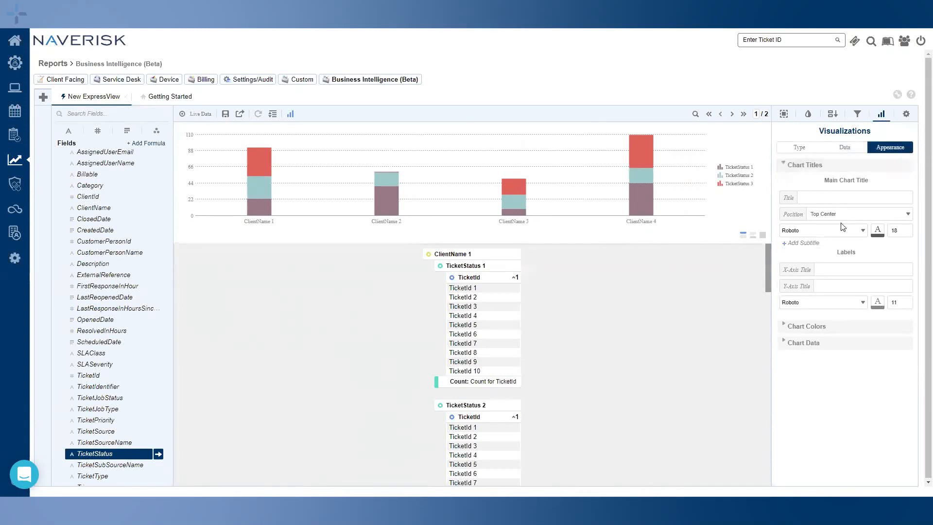
pyautogui.click(785, 166)
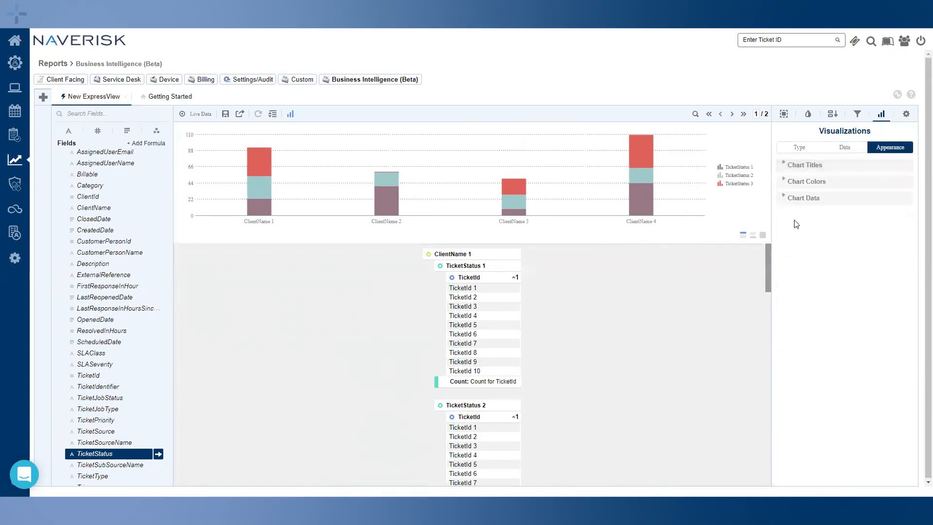
pyautogui.click(784, 182)
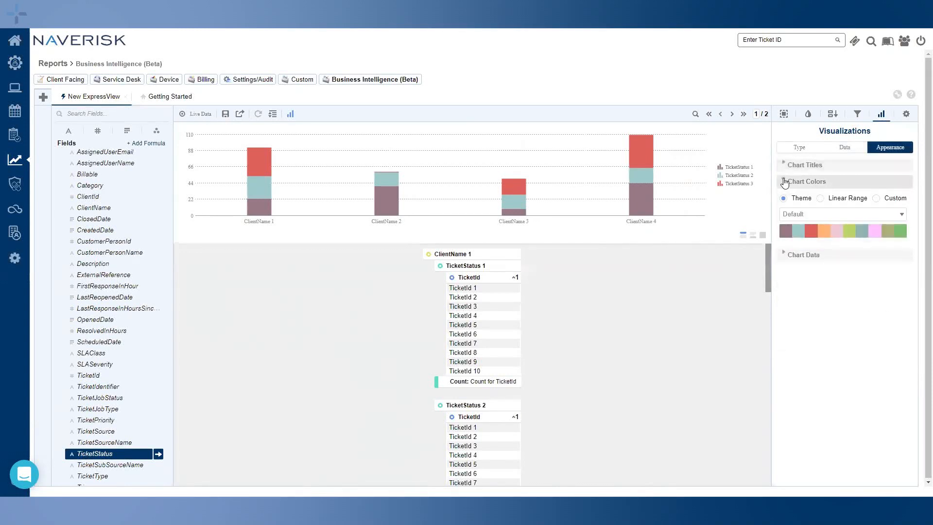
pyautogui.click(876, 198)
pyautogui.click(856, 215)
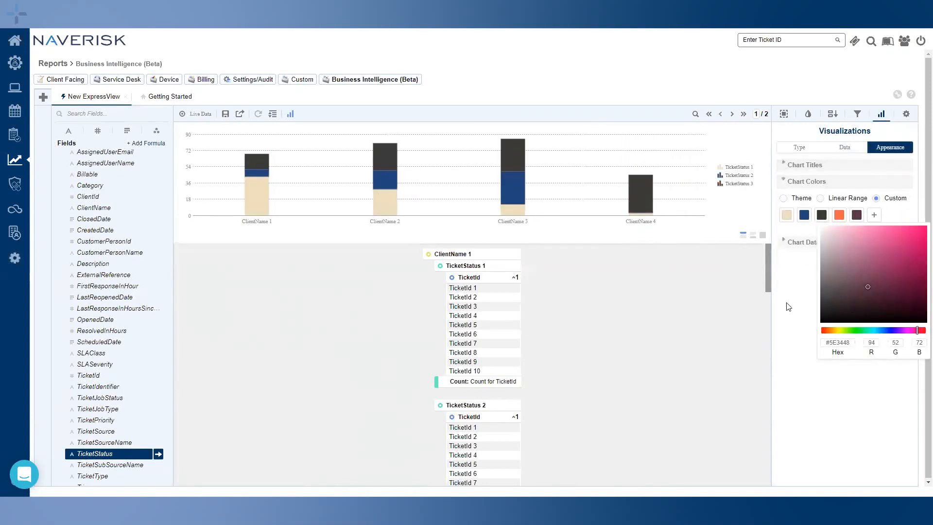
pyautogui.click(795, 265)
pyautogui.click(784, 244)
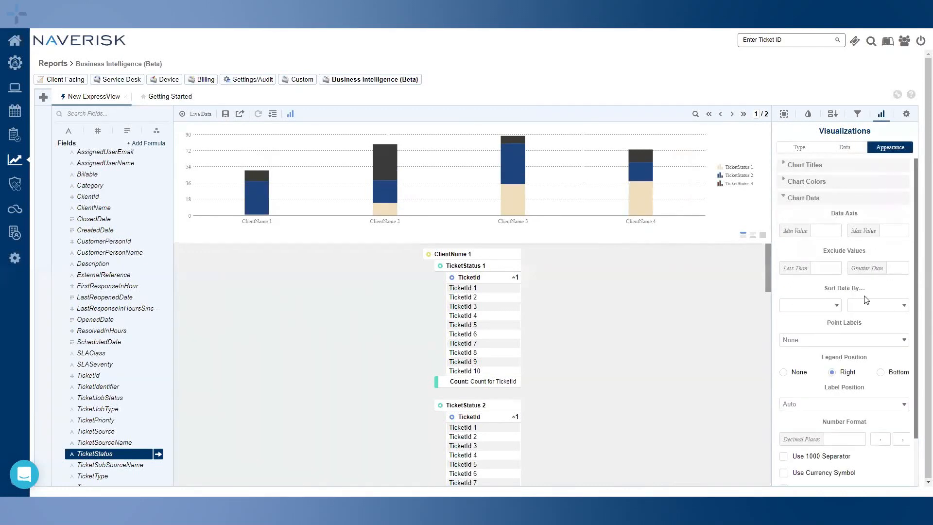
pyautogui.click(779, 202)
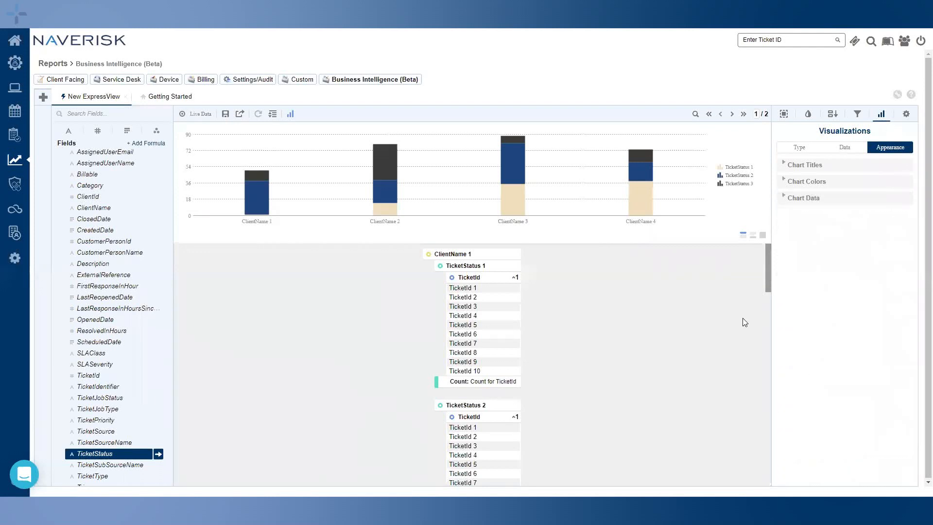
# Turn on Live Data, showing Demo client and Head Office tickets across 9 pages
pyautogui.click(196, 116)
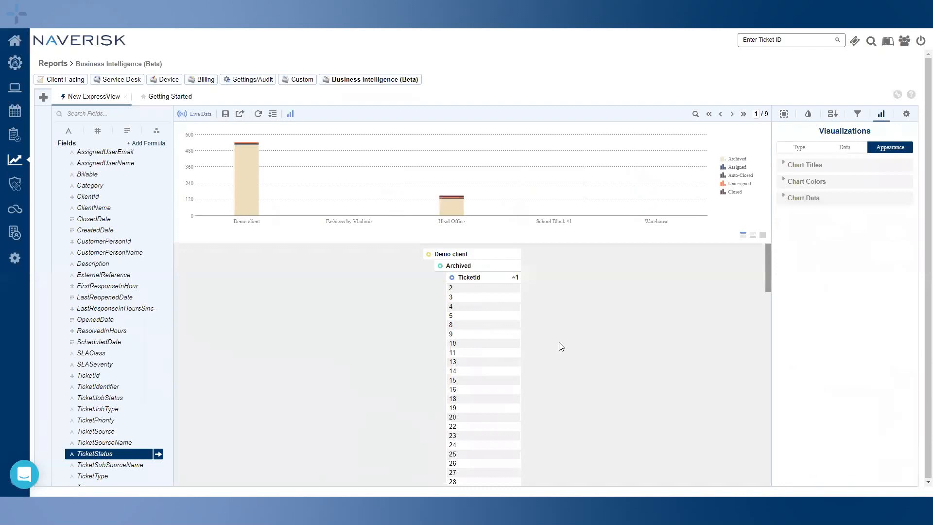
# Collapse Demo client's Archived, Assigned, Auto-Closed and Unassigned groups to their counts
pyautogui.click(476, 269)
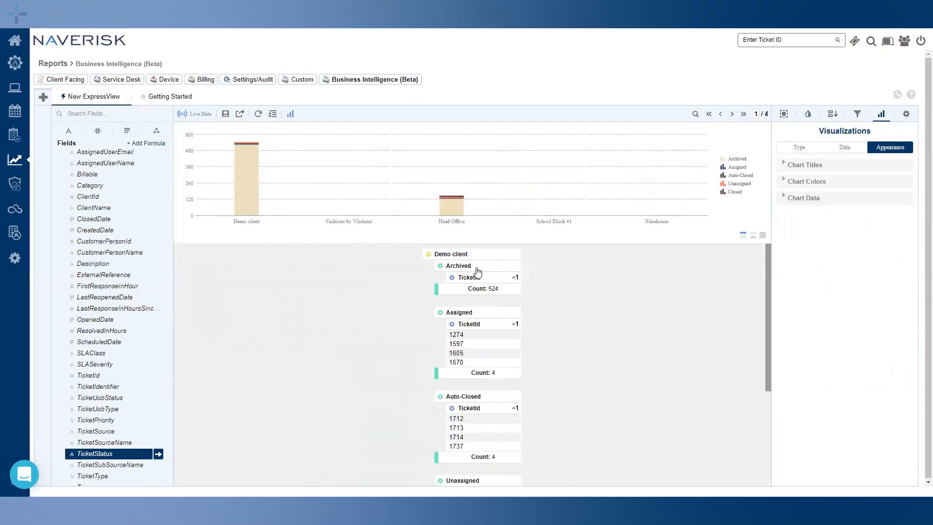
pyautogui.click(478, 315)
pyautogui.click(482, 360)
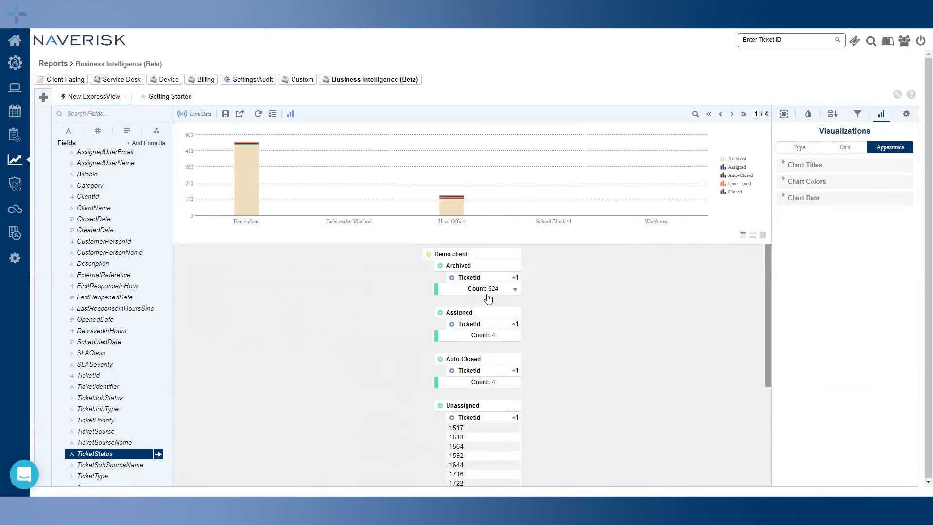
pyautogui.scroll(-2, 605, 349)
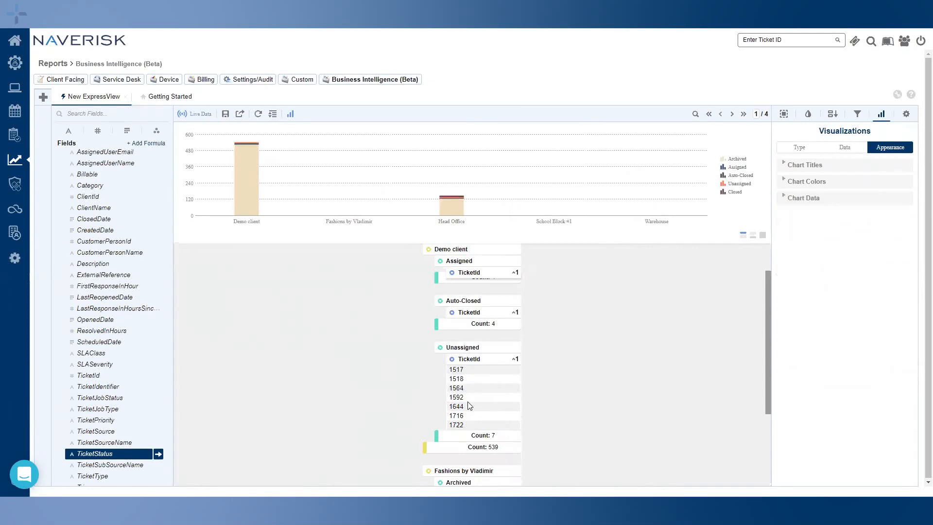
pyautogui.click(477, 358)
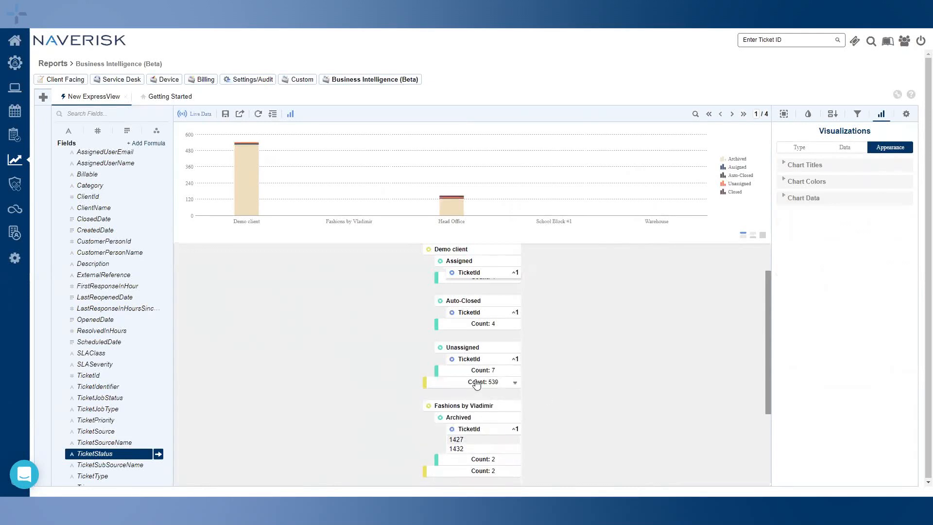
# Collapse Demo client to its 539 total, then filter to its Archived tickets via the chart
pyautogui.scroll(2, 595, 387)
pyautogui.click(456, 255)
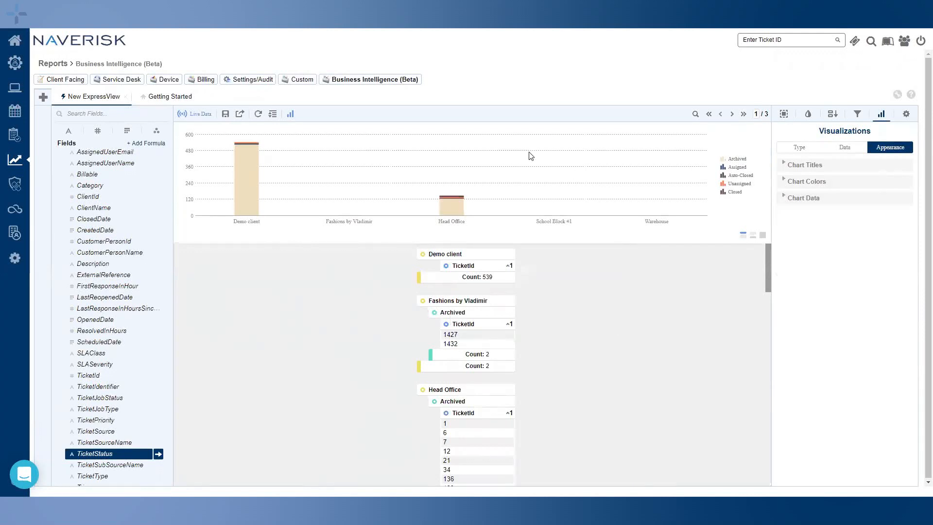
pyautogui.moveTo(251, 182)
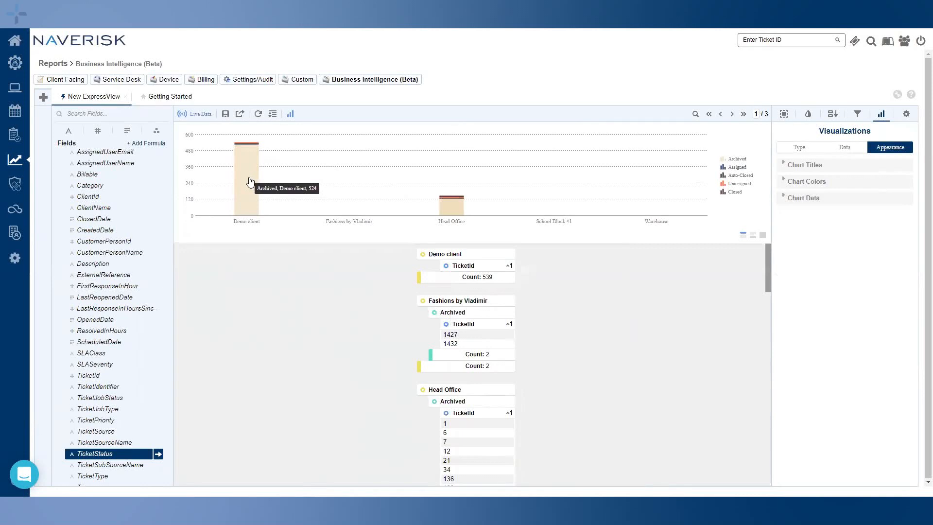
pyautogui.click(250, 181)
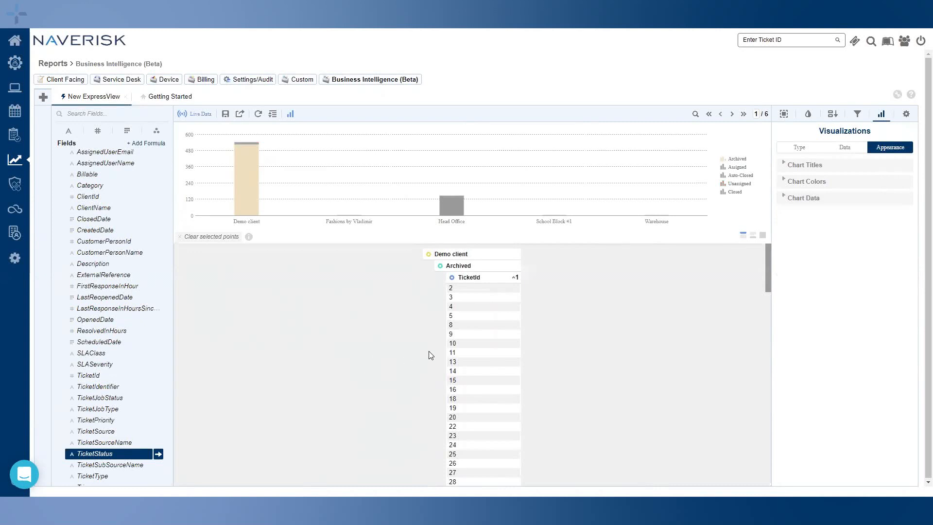
# Collapse Demo client's and Head Office's Archived lists to counts, then re-expand Head Office's TicketIds
pyautogui.moveTo(449, 205)
pyautogui.click(485, 253)
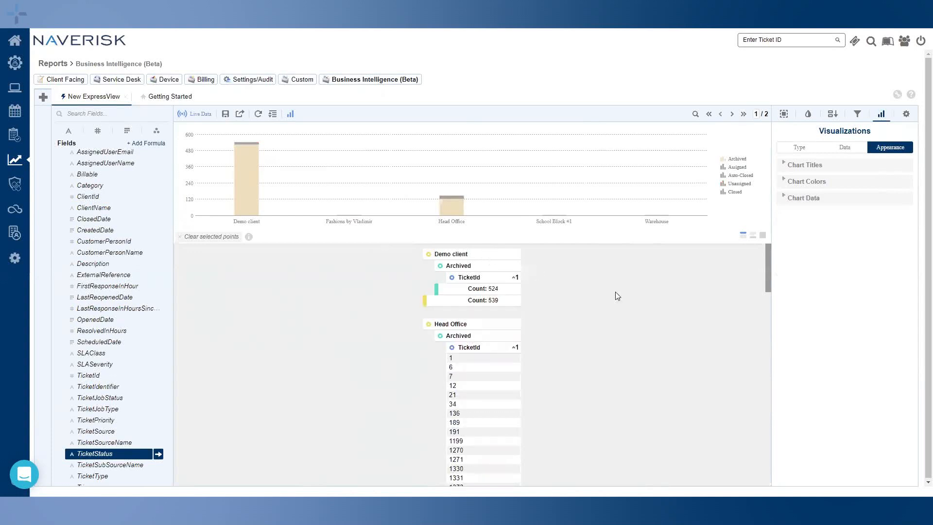
pyautogui.click(480, 337)
pyautogui.click(478, 339)
pyautogui.click(239, 115)
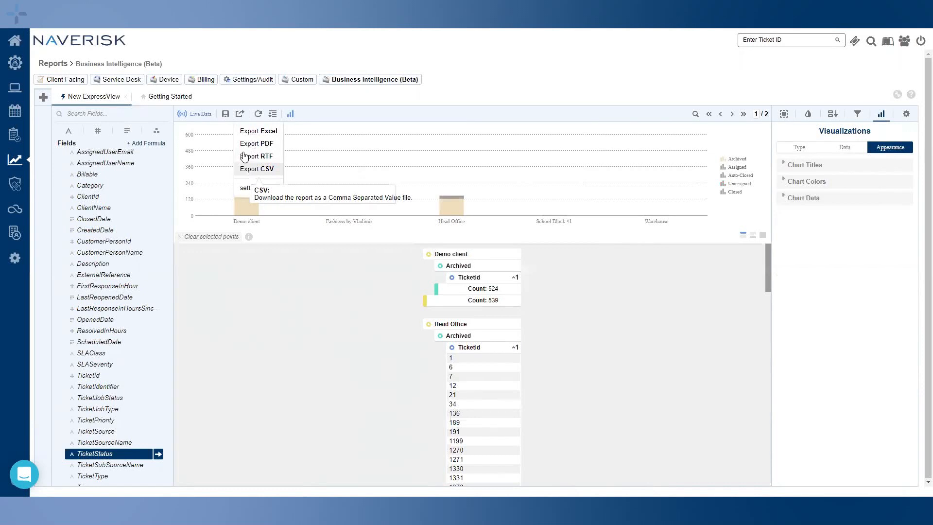
pyautogui.click(351, 112)
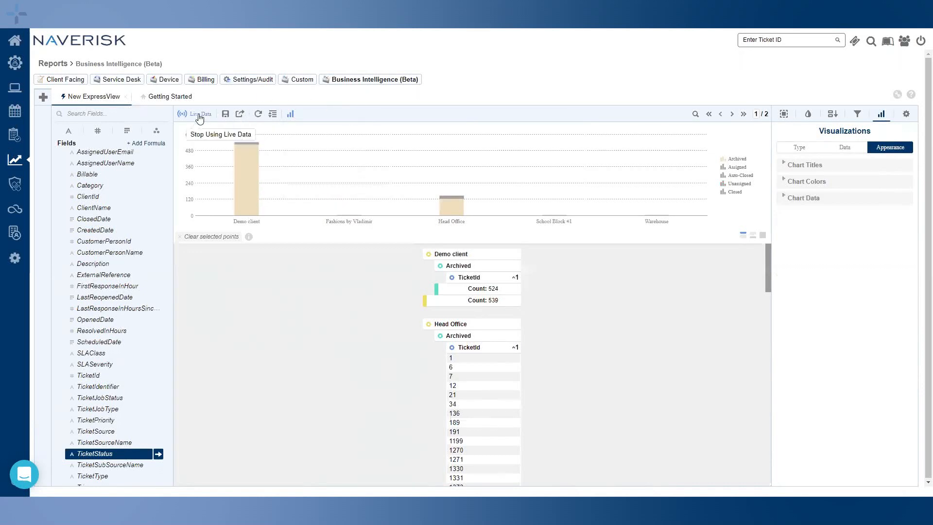
# Save the report as 'ExpView Example' in the Custom folder, then return to Getting Started
pyautogui.click(906, 113)
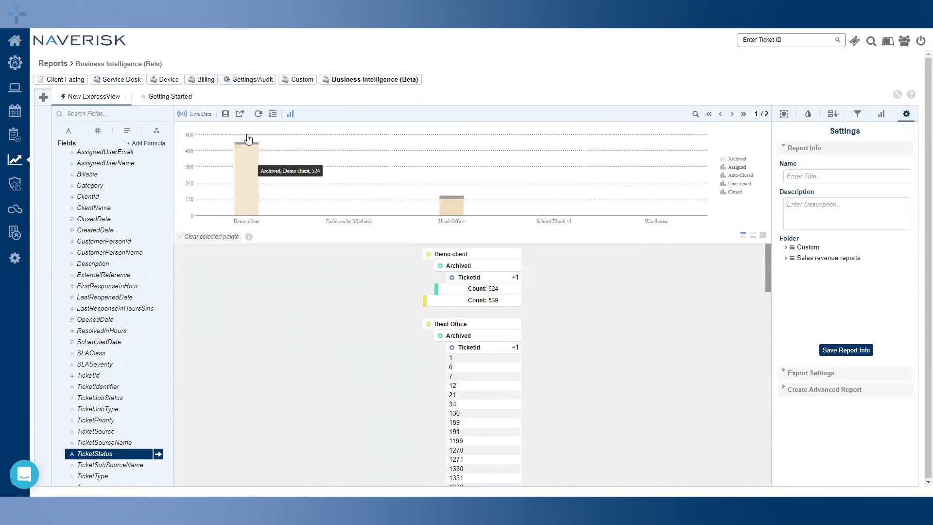
pyautogui.click(809, 177)
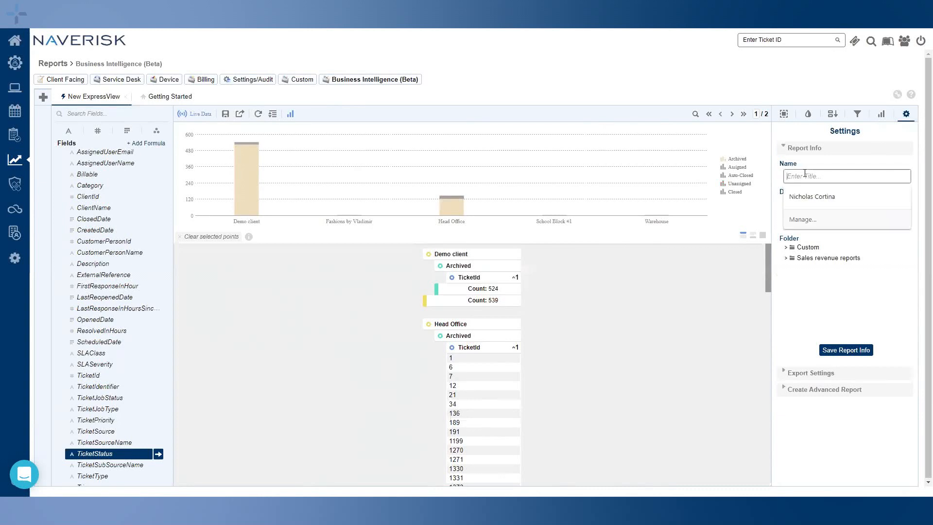
pyautogui.click(840, 168)
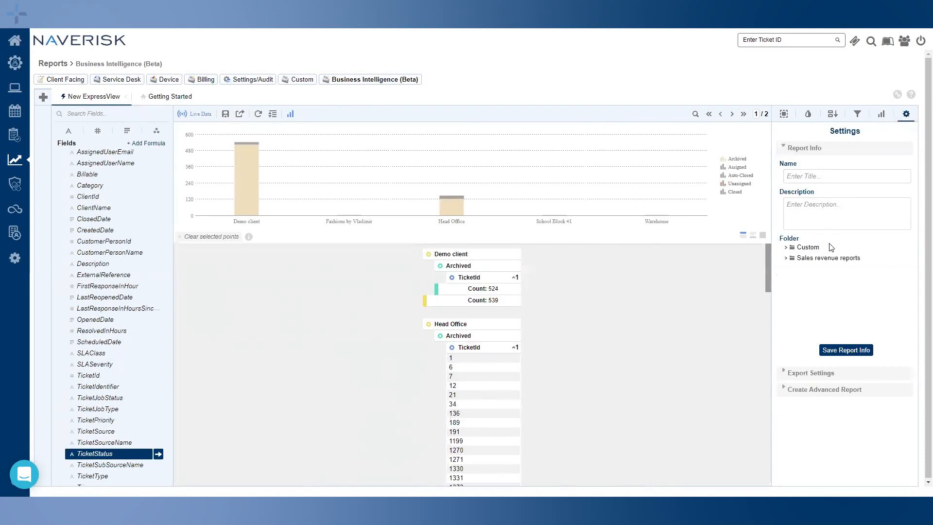
pyautogui.click(815, 177)
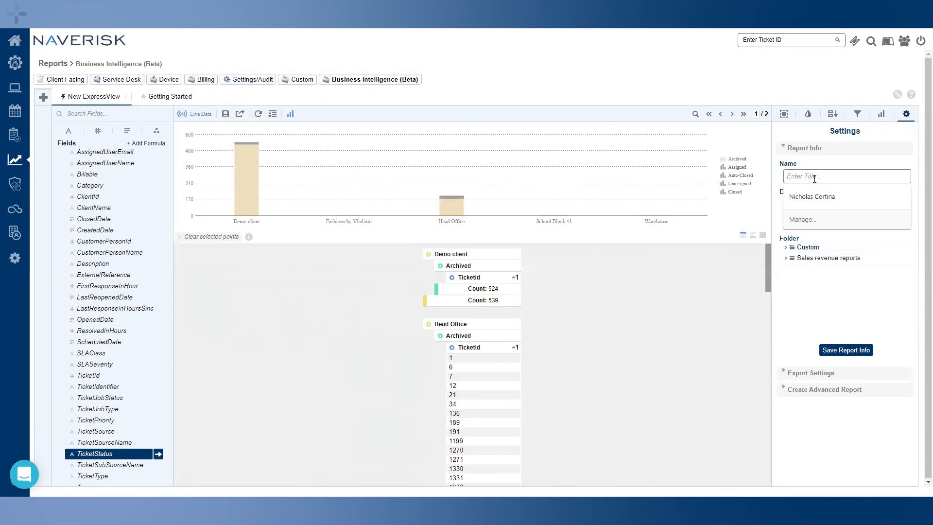
pyautogui.write('Exp')
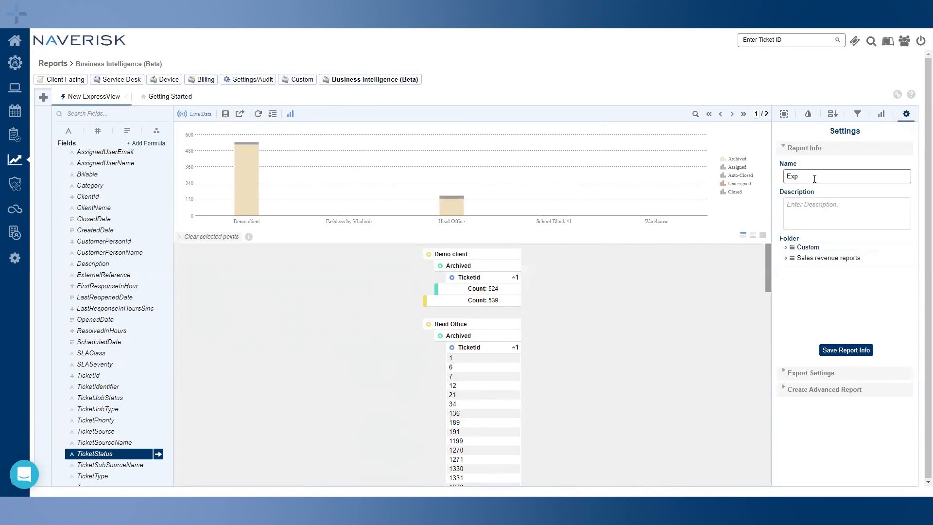
pyautogui.write('View Example')
pyautogui.click(808, 250)
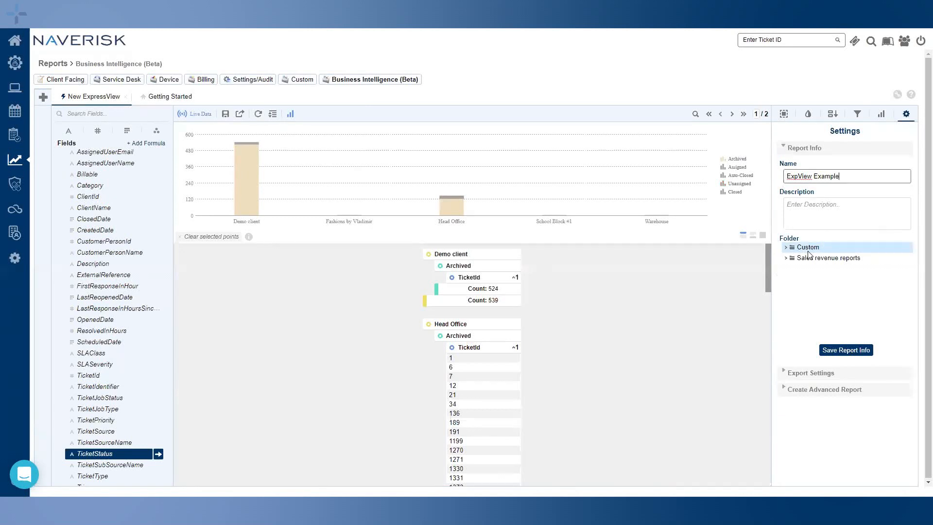
pyautogui.click(849, 351)
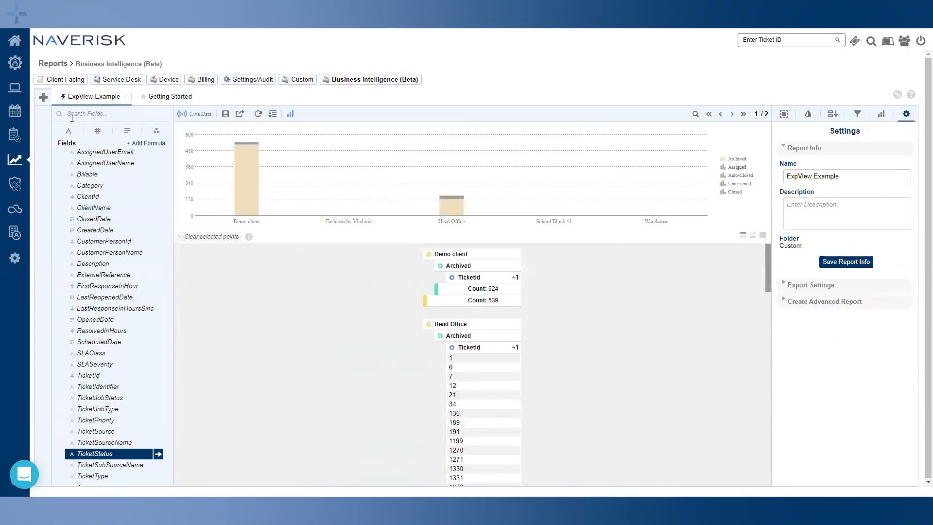
pyautogui.click(155, 99)
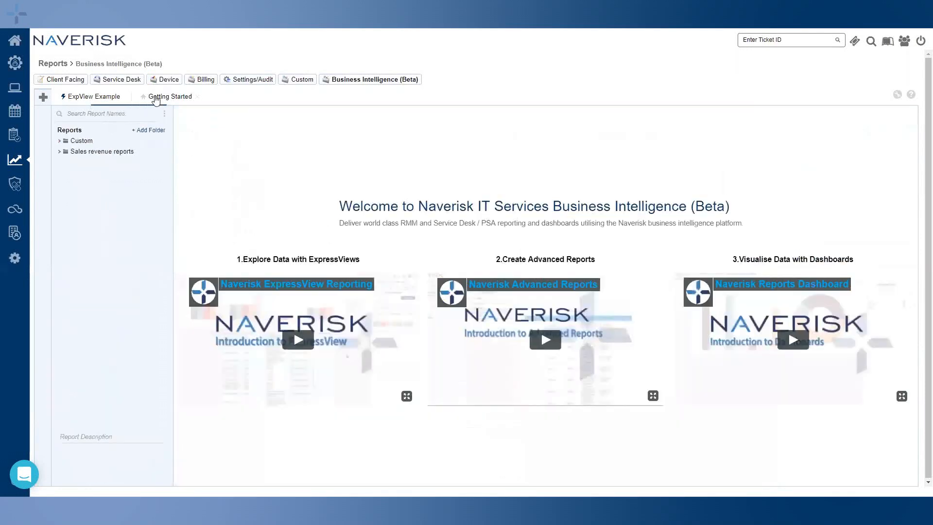
# Reopen ExpView Example from the Custom folder, switch Live Data off, and close its tab
pyautogui.click(59, 142)
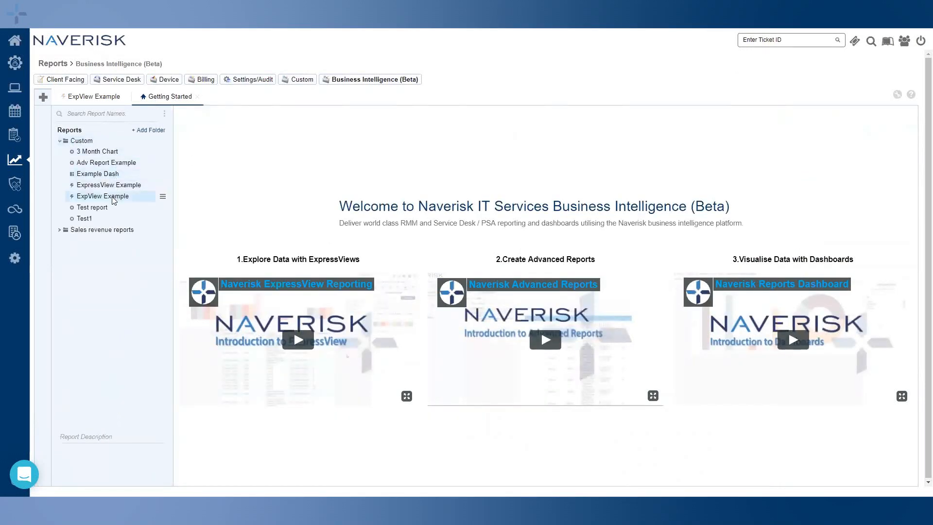
pyautogui.click(95, 198)
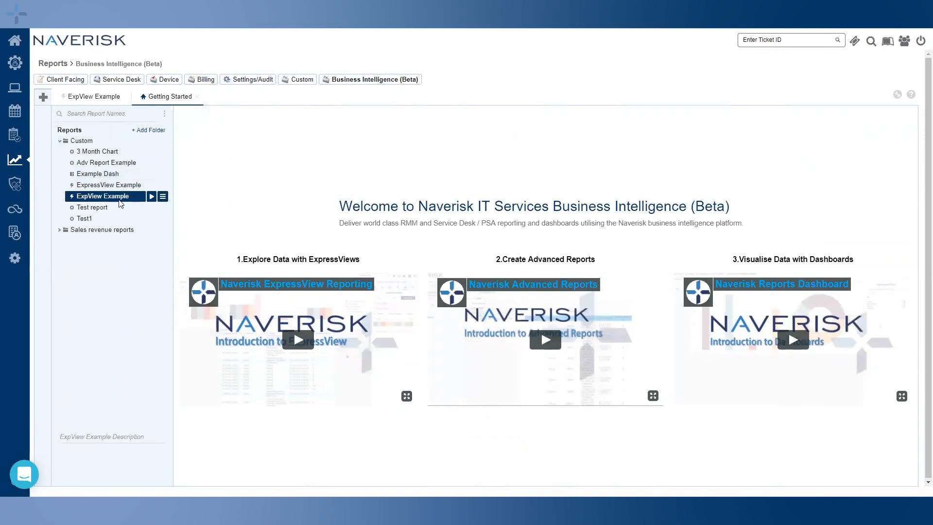
pyautogui.click(93, 100)
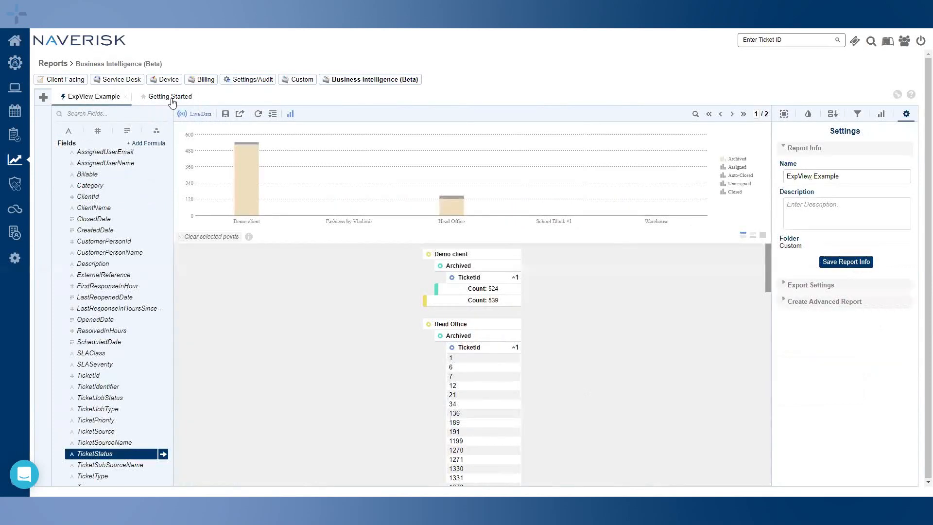
pyautogui.click(198, 114)
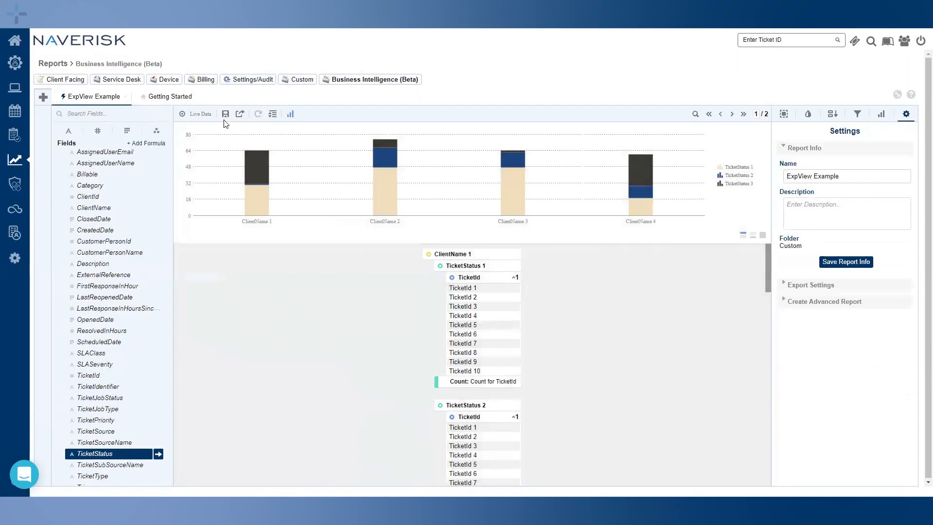
pyautogui.middleClick(95, 99)
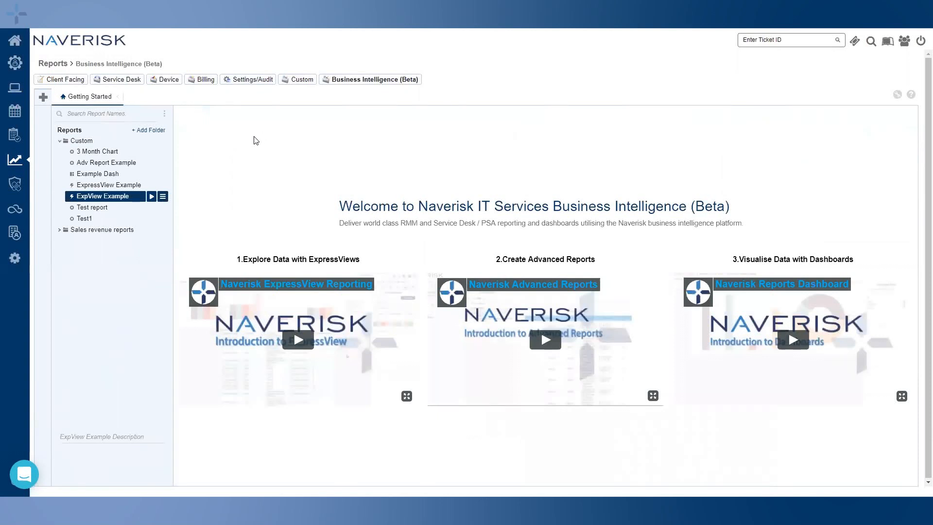
# Start a new Advanced Report named 'Advanced Report Example'
pyautogui.click(44, 99)
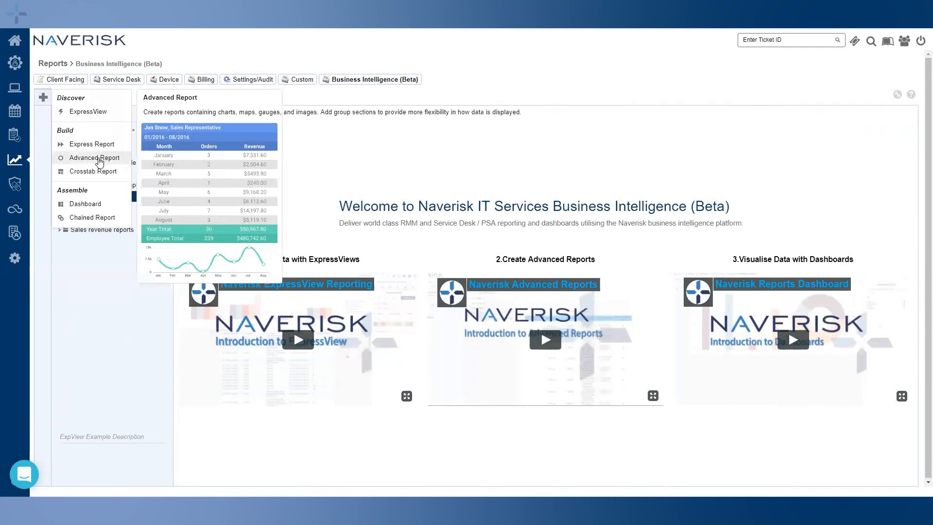
pyautogui.click(97, 158)
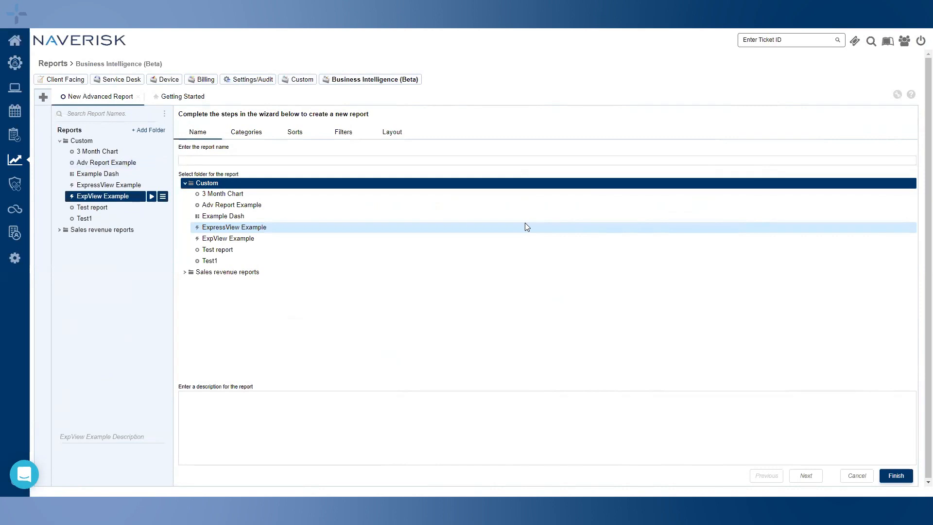
pyautogui.click(244, 161)
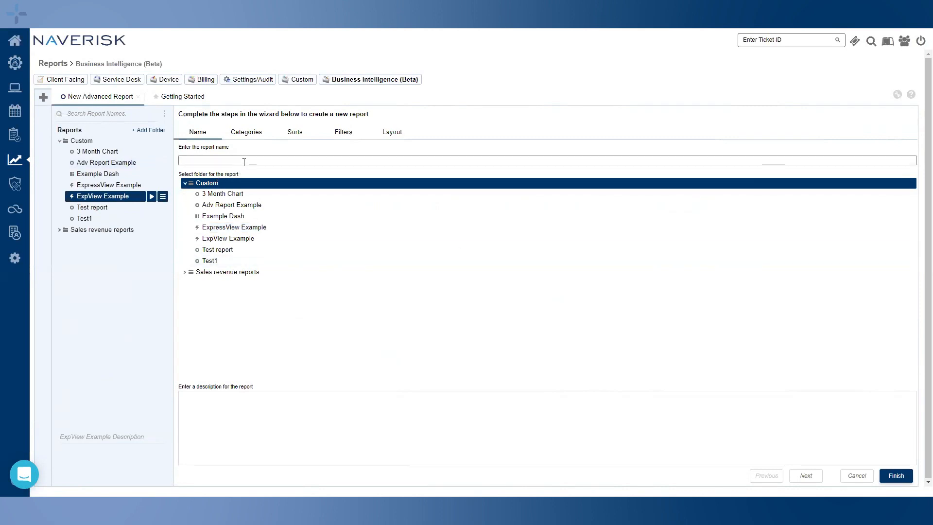
pyautogui.write('Advanced Report Example')
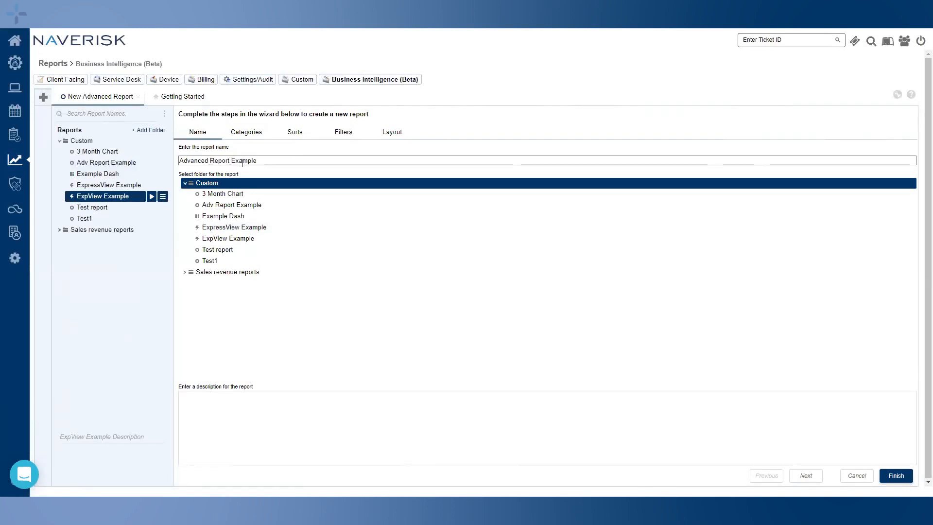
# File the report in the Custom folder and advance the wizard to Categories
pyautogui.click(207, 185)
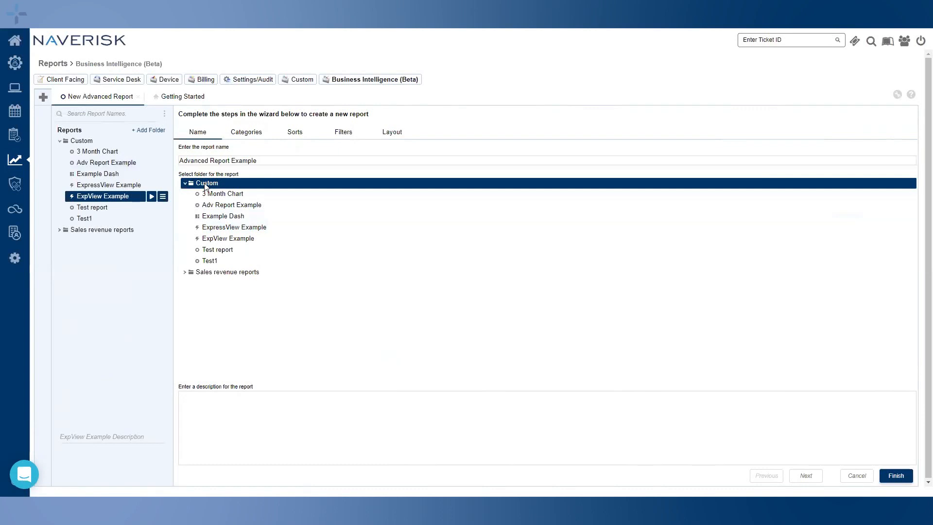
pyautogui.click(235, 272)
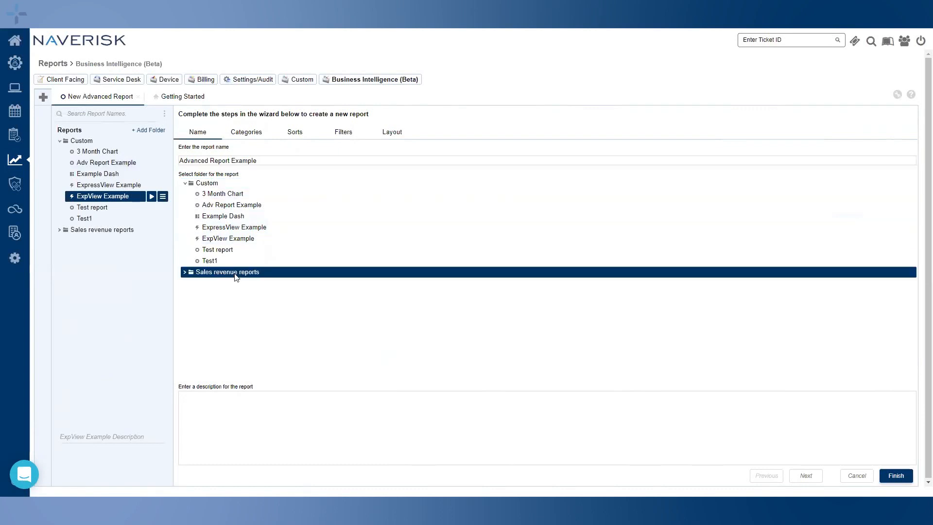
pyautogui.click(220, 184)
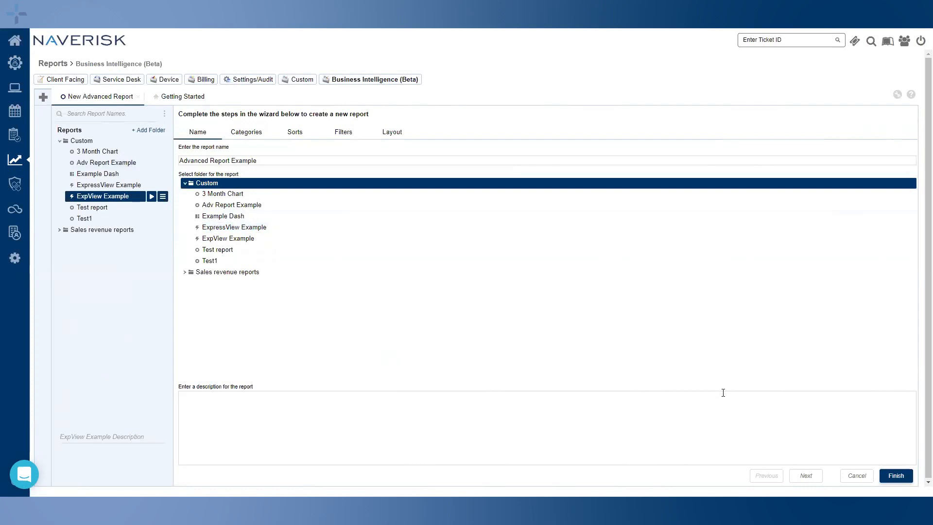
pyautogui.click(805, 477)
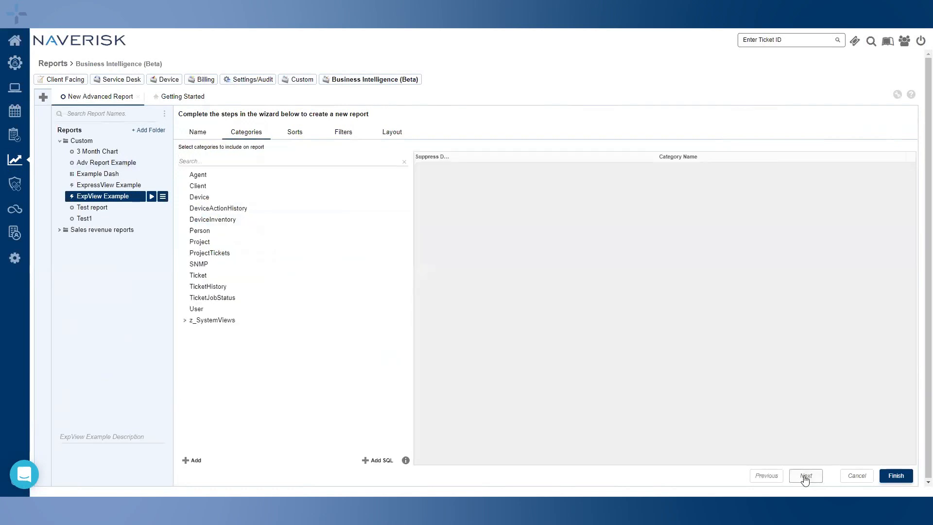
# Add Ticket as the Advanced Report's data category on the Categories step
pyautogui.click(768, 476)
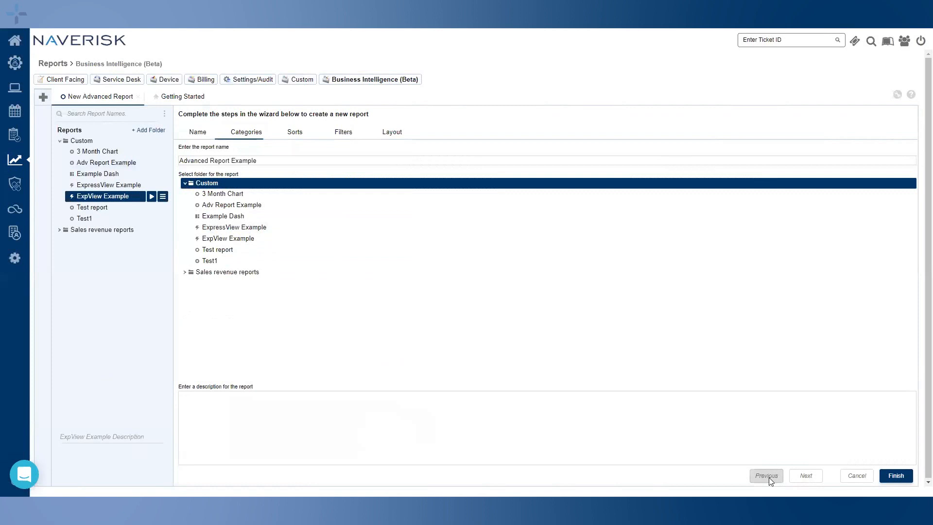
pyautogui.click(241, 135)
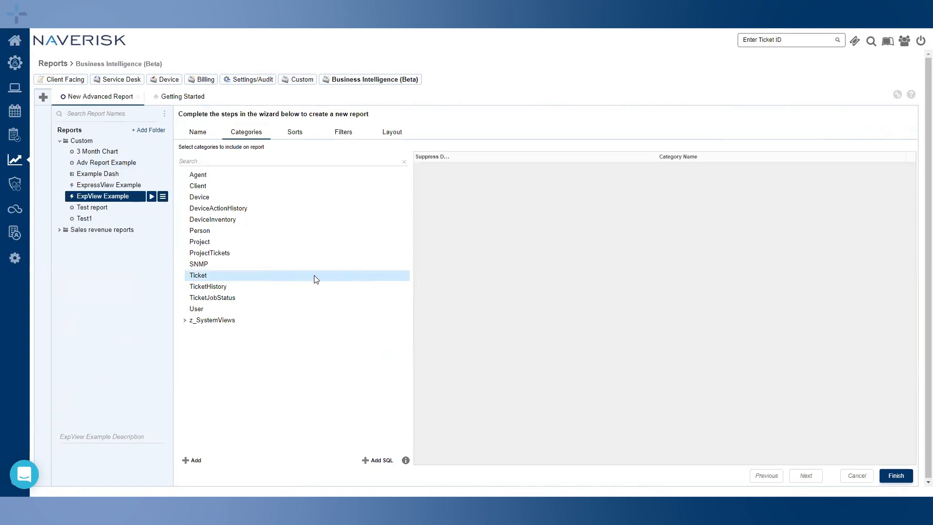
pyautogui.click(209, 280)
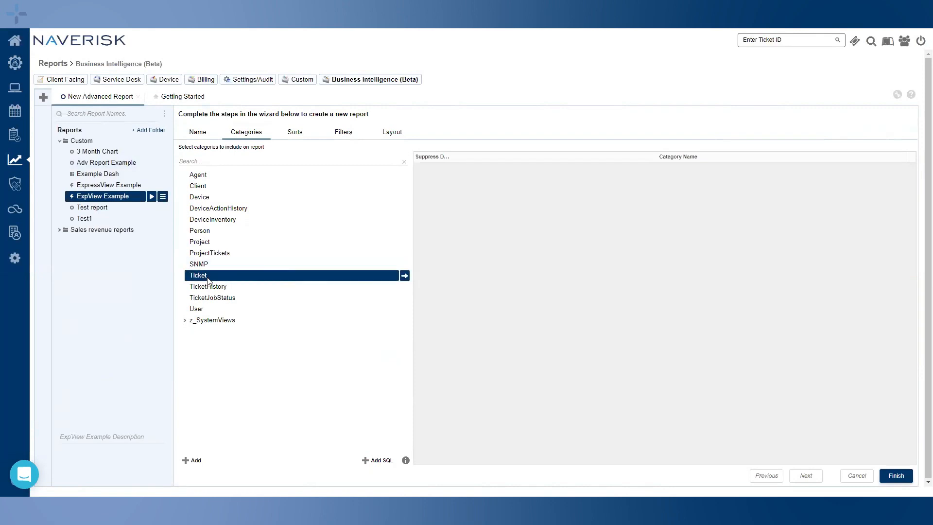
pyautogui.click(404, 276)
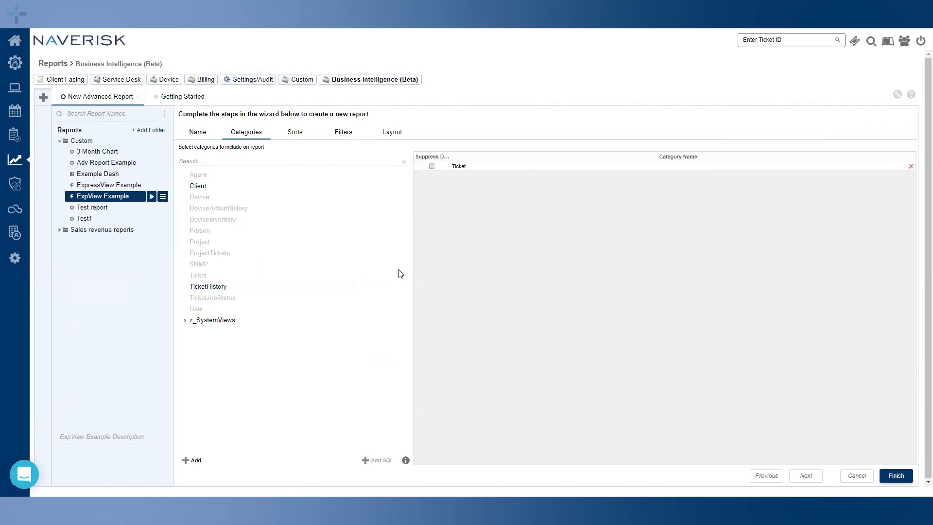
pyautogui.moveTo(209, 286)
pyautogui.mouseDown()
pyautogui.moveTo(284, 288)
pyautogui.moveTo(505, 250)
pyautogui.moveTo(287, 292)
pyautogui.moveTo(194, 290)
pyautogui.mouseUp()
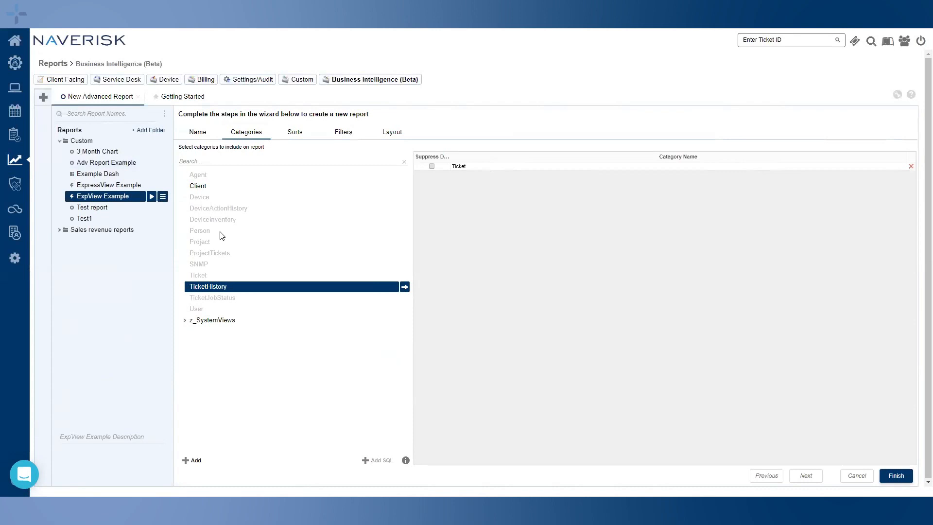
# Add Client and Person to the grid, delete both, then go to the Sorts step
pyautogui.click(204, 189)
pyautogui.moveTo(214, 189); pyautogui.dragTo(517, 246)
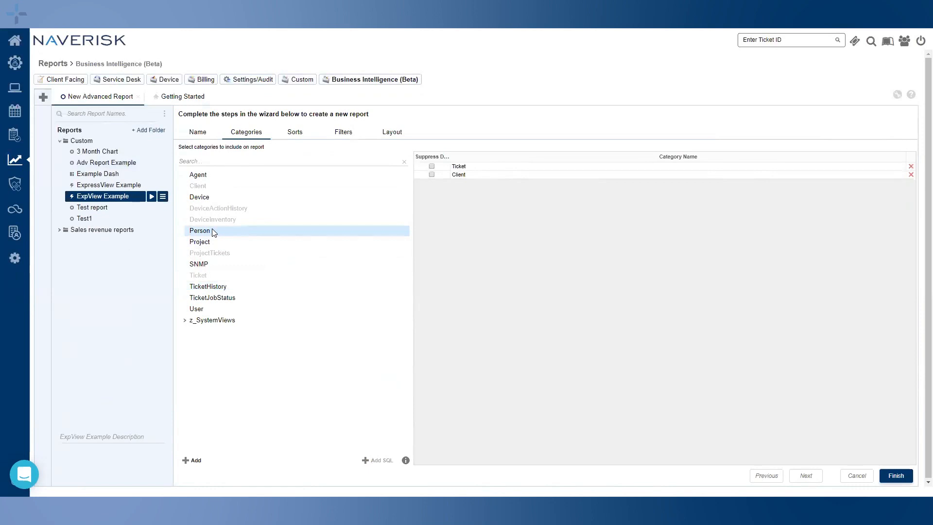
pyautogui.moveTo(210, 234); pyautogui.dragTo(535, 234)
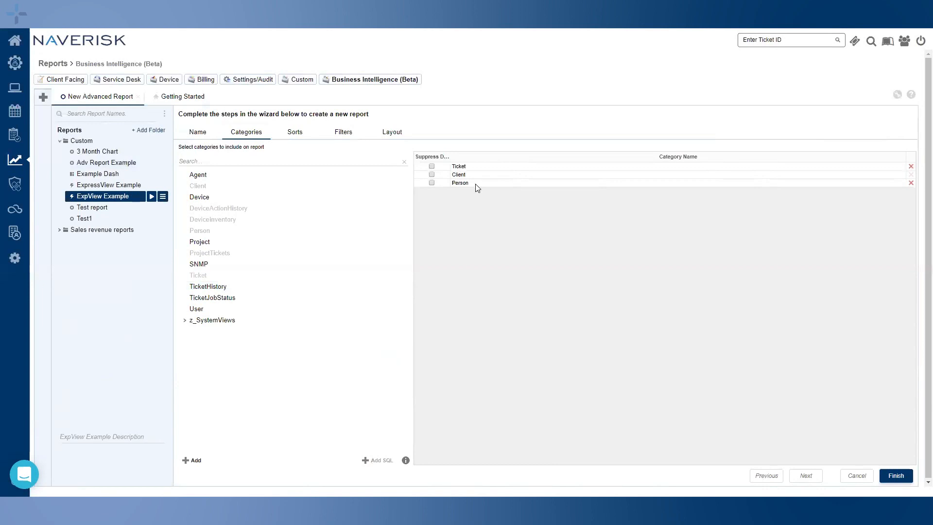
pyautogui.click(911, 183)
pyautogui.click(911, 175)
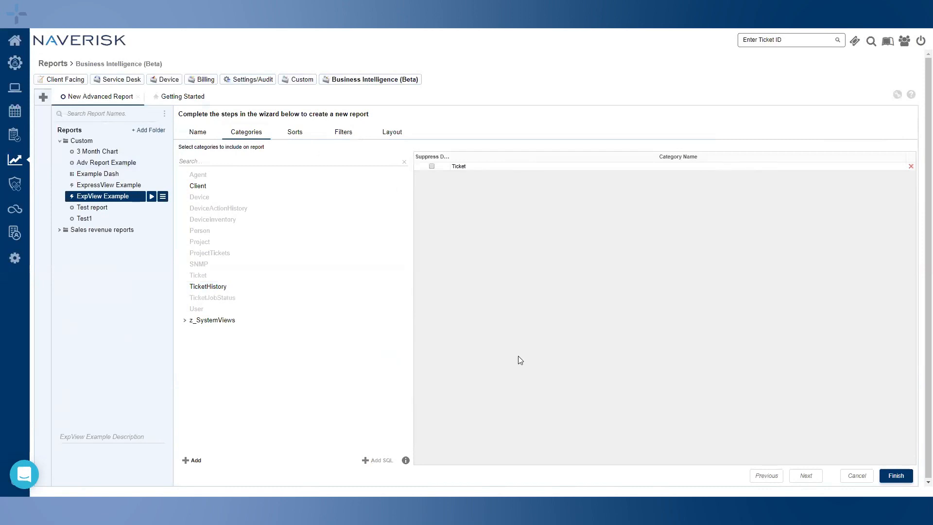
pyautogui.click(294, 136)
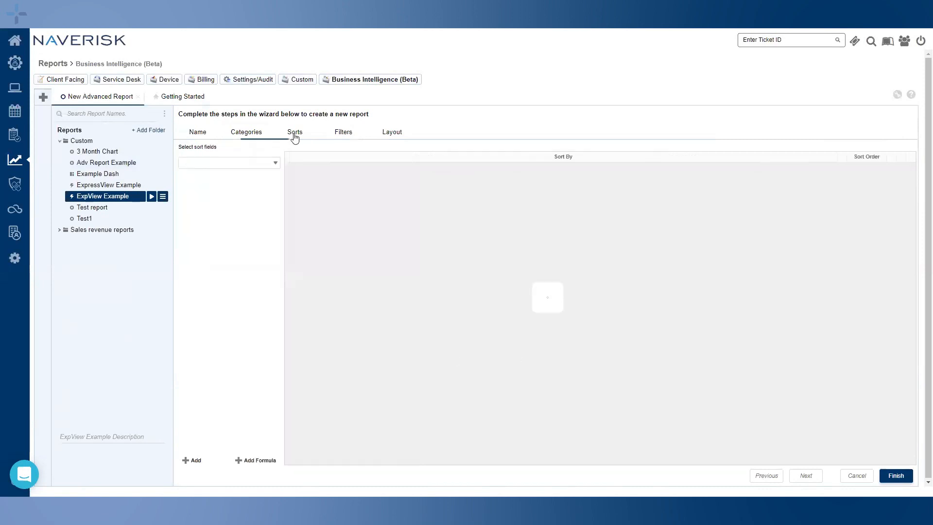
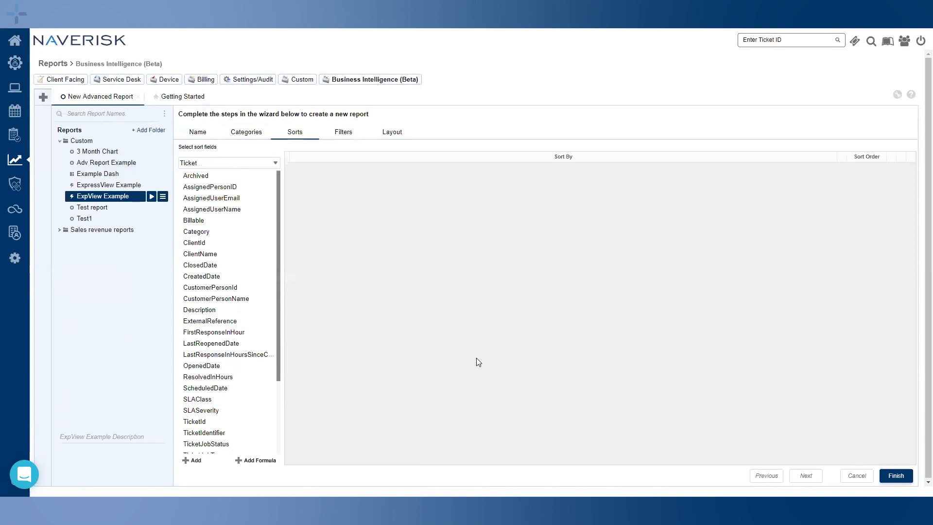
# Add ClientName and TicketStatus as sort fields, moving TicketStatus to the top
pyautogui.moveTo(202, 254); pyautogui.dragTo(405, 233)
pyautogui.scroll(-5, 226, 330)
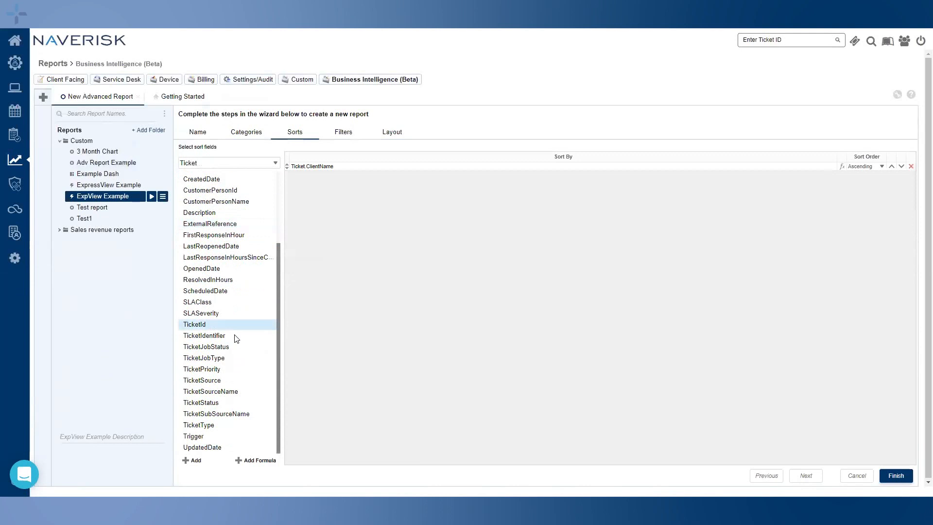
pyautogui.moveTo(221, 402); pyautogui.dragTo(438, 334)
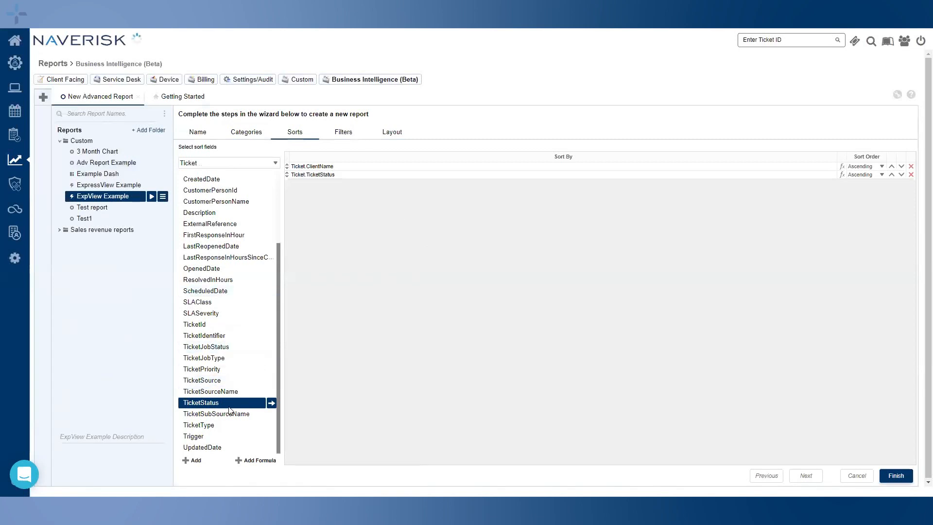
pyautogui.moveTo(286, 166); pyautogui.dragTo(290, 179)
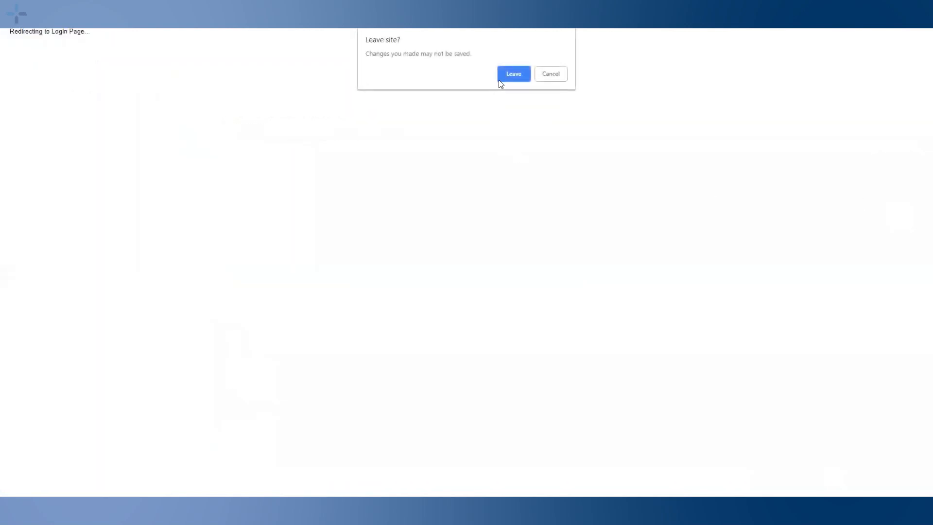
# Leave the unsaved page and sign back in with the account username and password
pyautogui.click(510, 77)
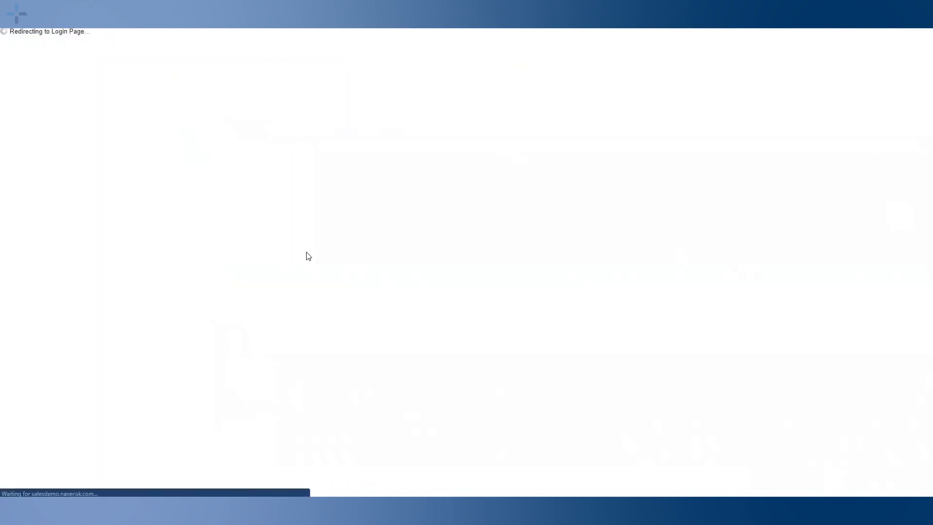
pyautogui.click(578, 261)
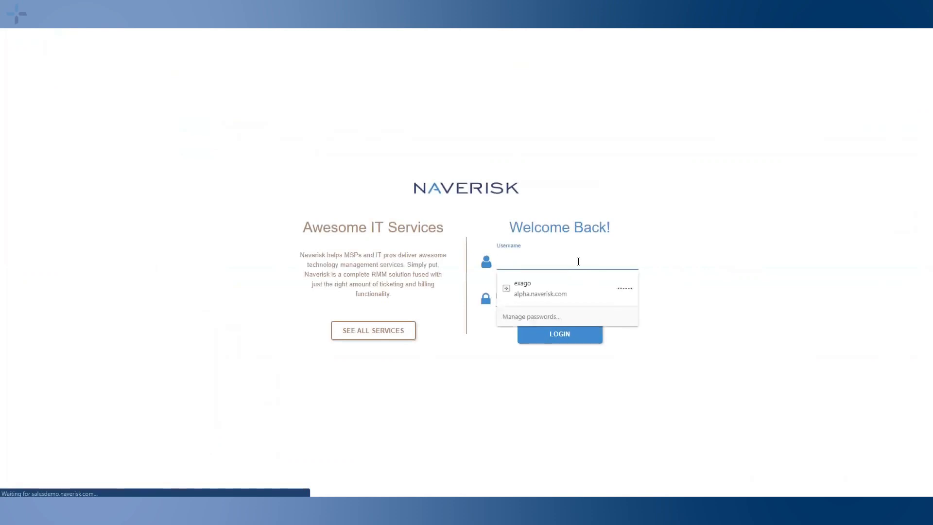
pyautogui.write('Nick')
pyautogui.press('Tab')
pyautogui.write('•••••••••••')
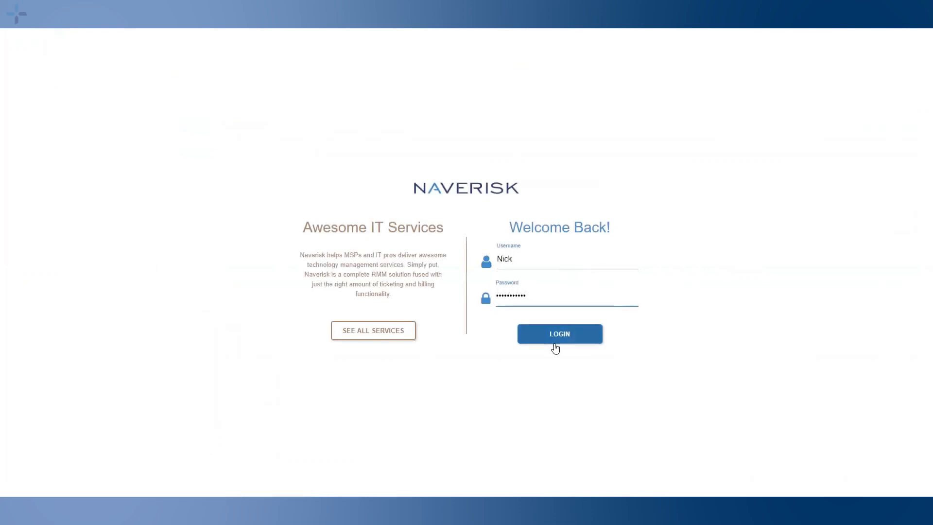
pyautogui.click(555, 344)
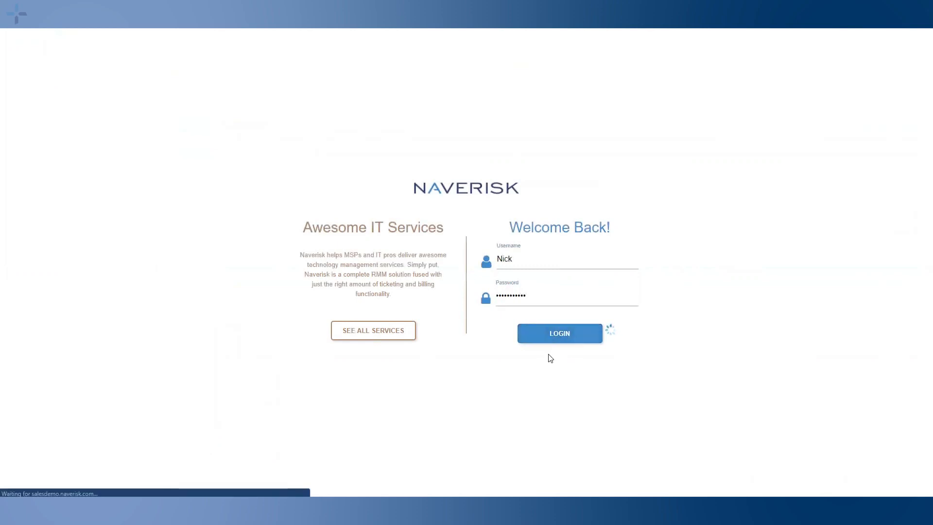
pyautogui.moveTo(26, 493)
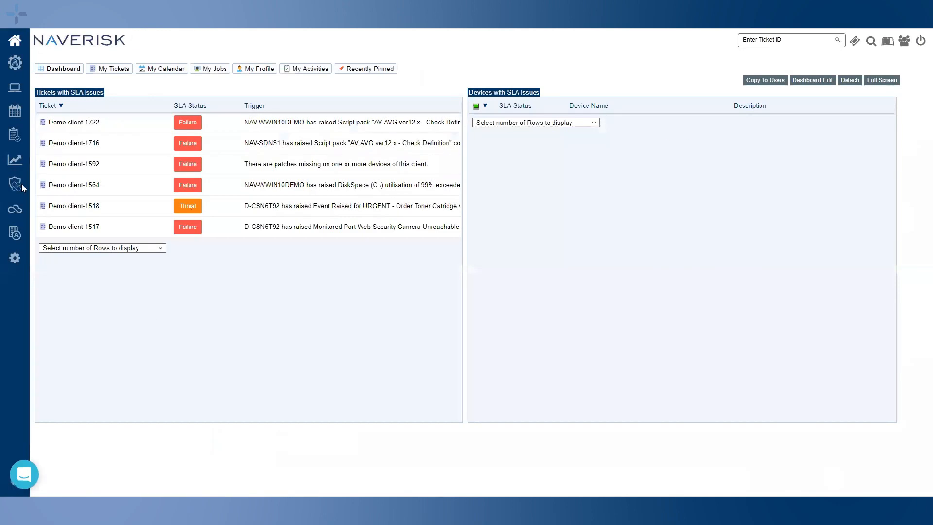
# Create a new Advanced Report in the Custom folder of Business Intelligence (Beta) reports
pyautogui.click(15, 160)
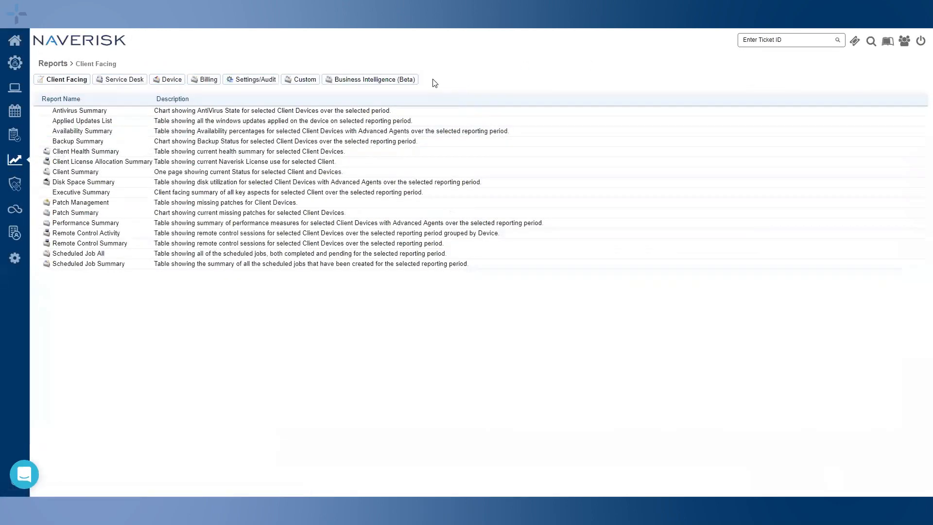
pyautogui.click(404, 80)
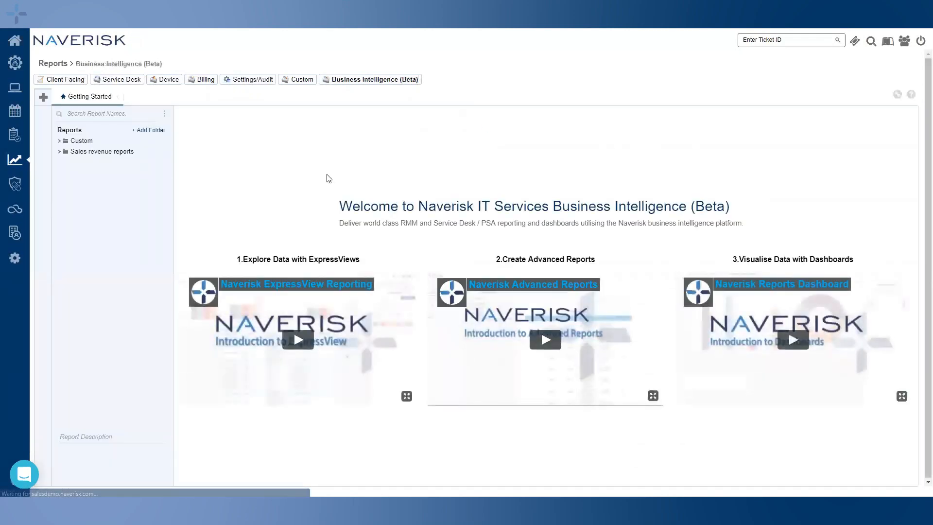
pyautogui.click(59, 141)
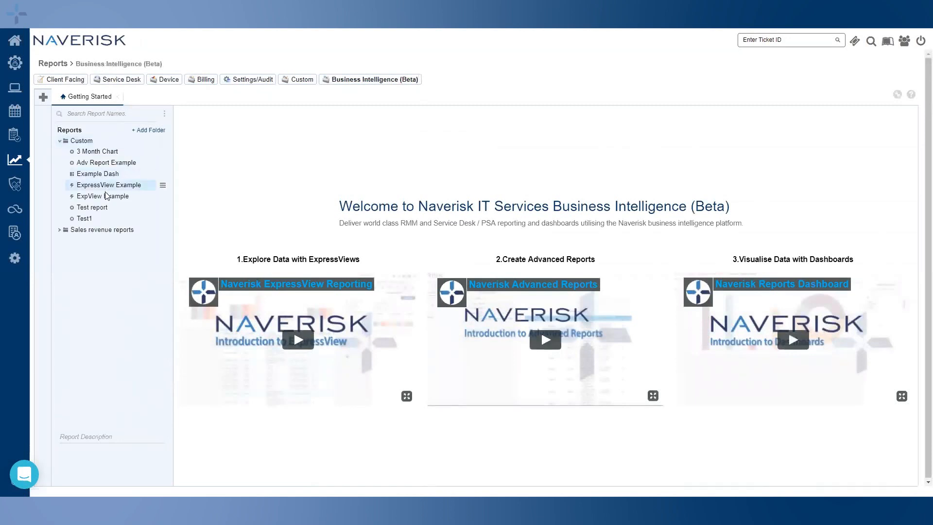
pyautogui.click(91, 141)
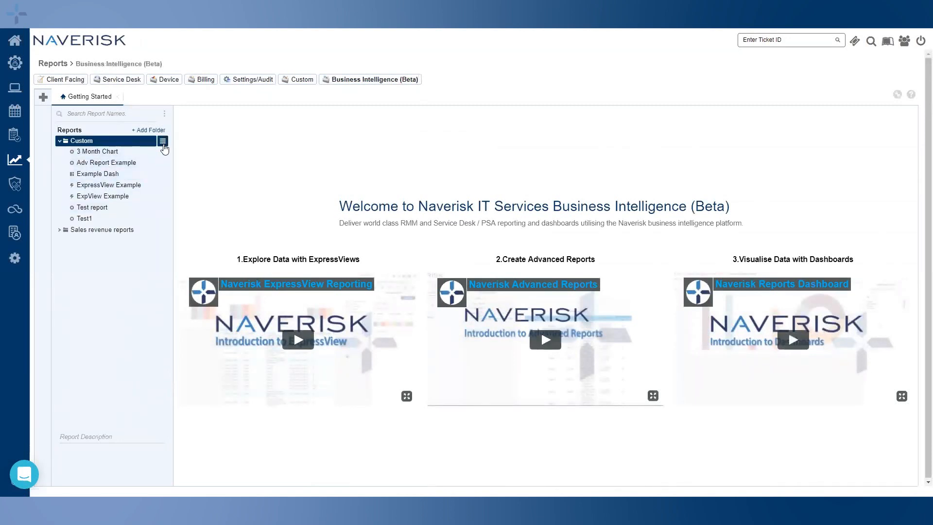
pyautogui.click(164, 145)
pyautogui.moveTo(196, 184)
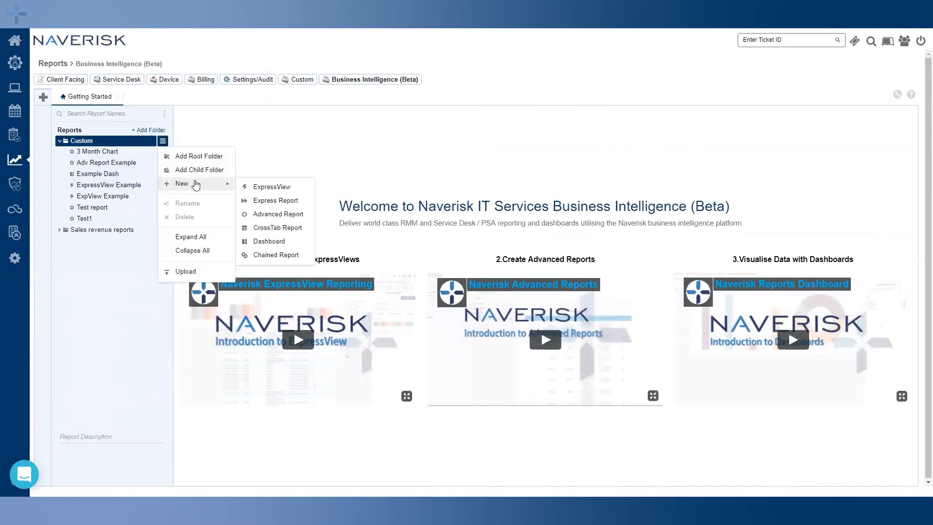
pyautogui.click(277, 214)
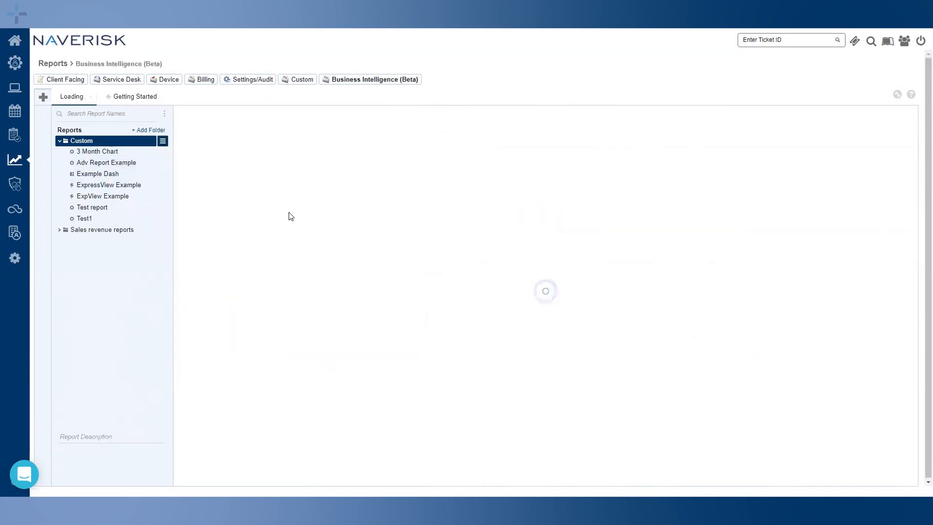
# Name the report 'Advanced Report Example' and add Ticket as its data category
pyautogui.click(263, 161)
pyautogui.write('Advanced R')
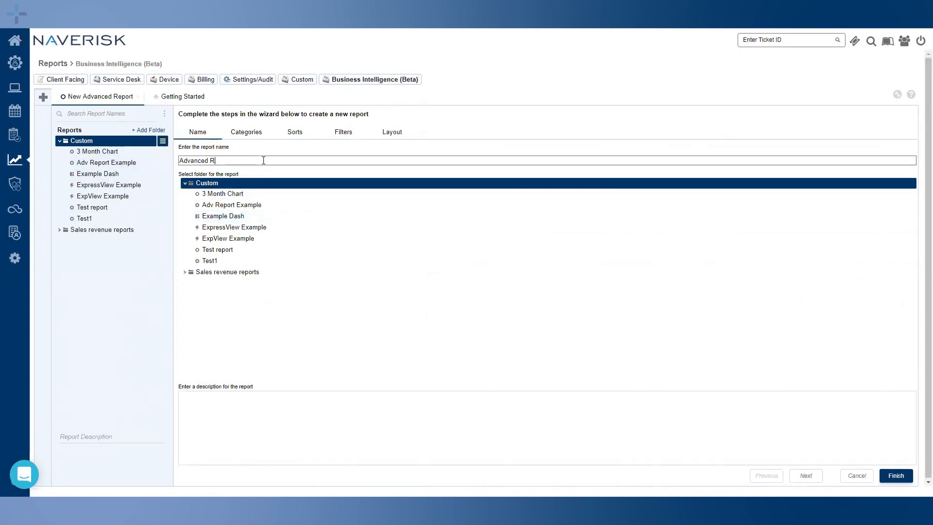
pyautogui.write('eport Example')
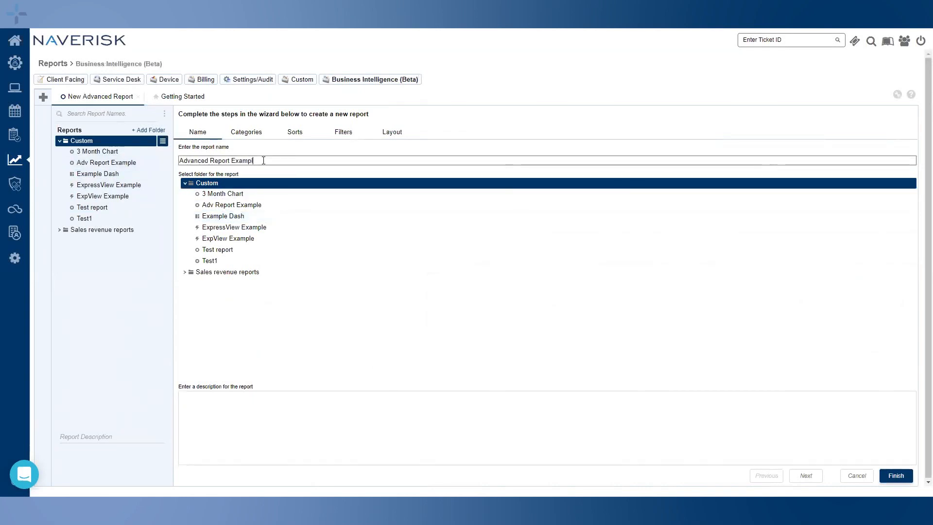
pyautogui.click(248, 136)
pyautogui.moveTo(215, 275); pyautogui.dragTo(564, 289)
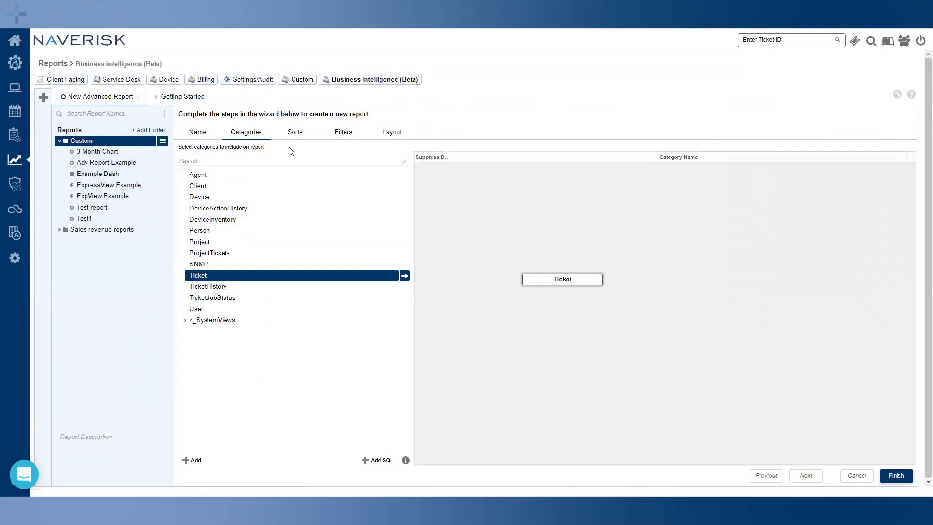
# Sort by ClientName then TicketStatus, both ascending, and advance to Filters
pyautogui.click(294, 135)
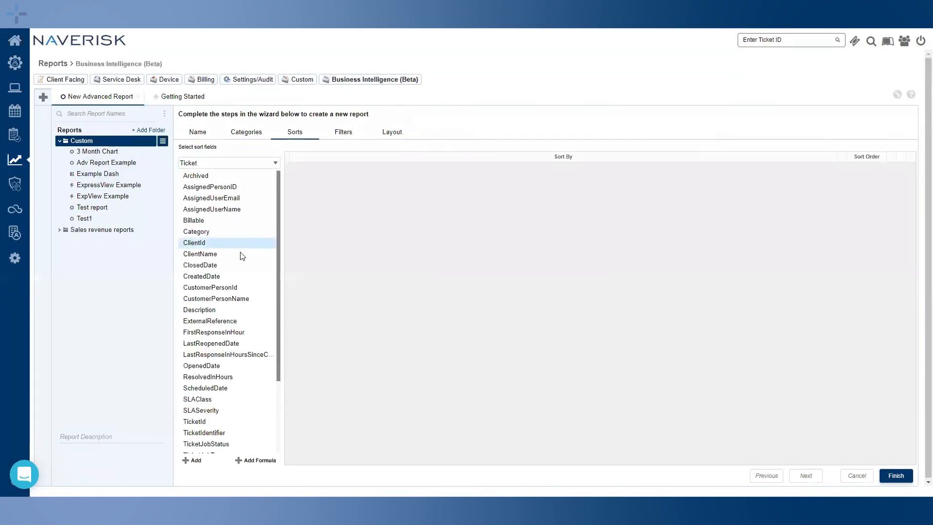
pyautogui.moveTo(209, 252); pyautogui.dragTo(393, 252)
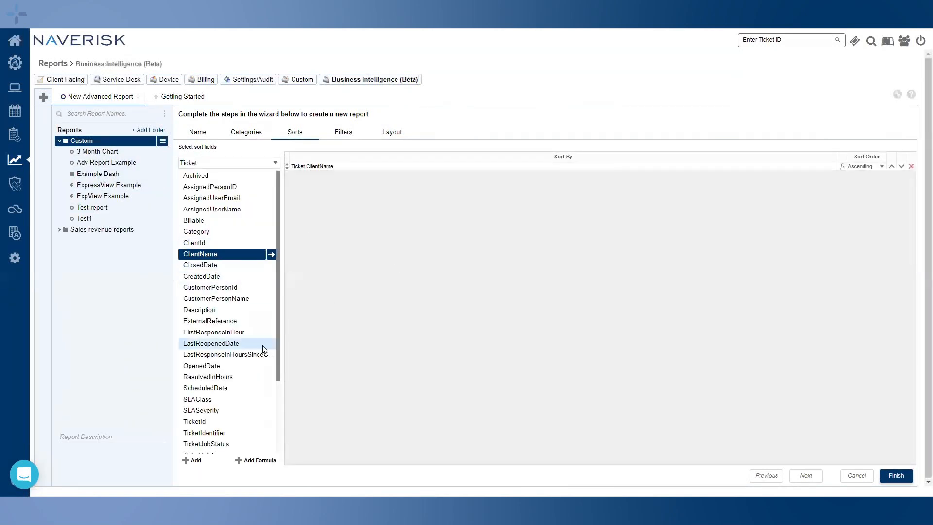
pyautogui.scroll(-3, 228, 359)
pyautogui.moveTo(206, 408); pyautogui.dragTo(413, 349)
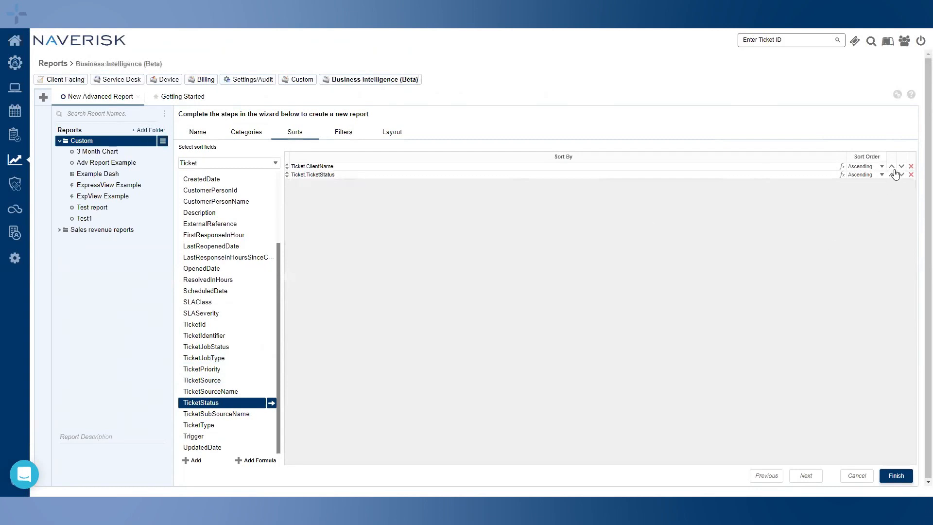
pyautogui.click(900, 167)
pyautogui.click(892, 175)
pyautogui.click(881, 175)
pyautogui.click(878, 173)
pyautogui.click(806, 477)
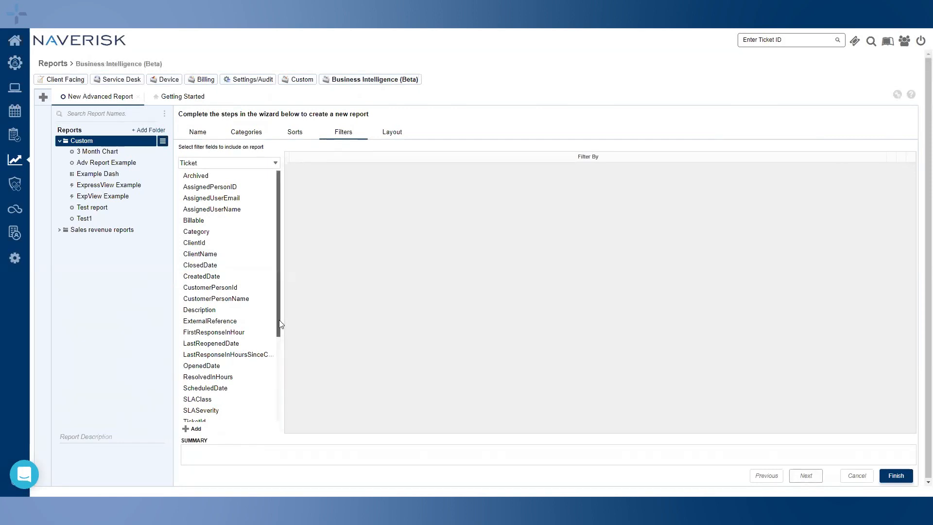
# Add a ClientName Is One Of filter joined with AND, then an SLASeverity filter
pyautogui.moveTo(243, 255); pyautogui.dragTo(445, 259)
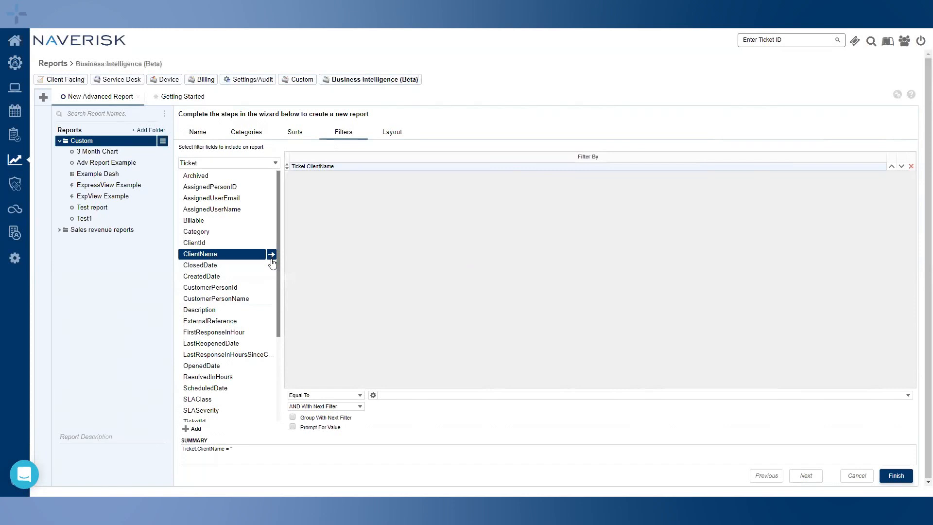
pyautogui.click(355, 395)
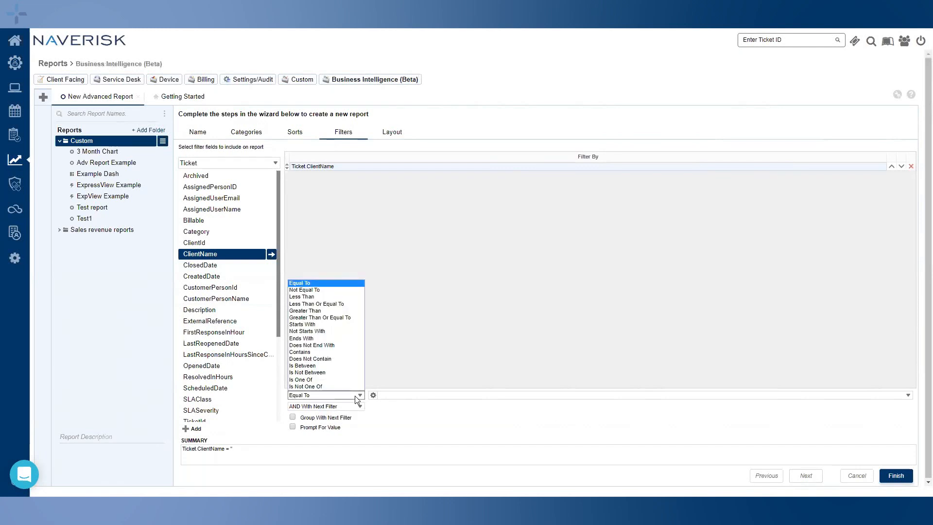
pyautogui.click(342, 379)
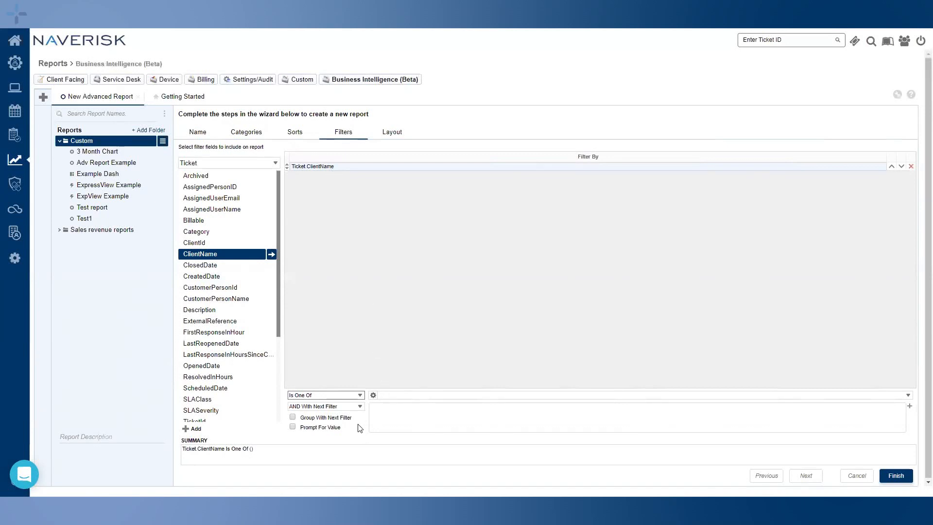
pyautogui.click(357, 408)
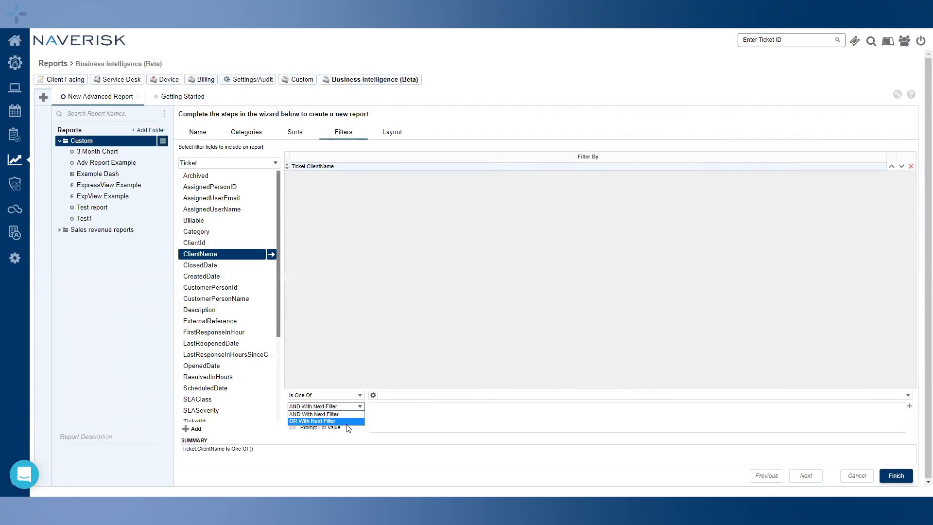
pyautogui.click(350, 345)
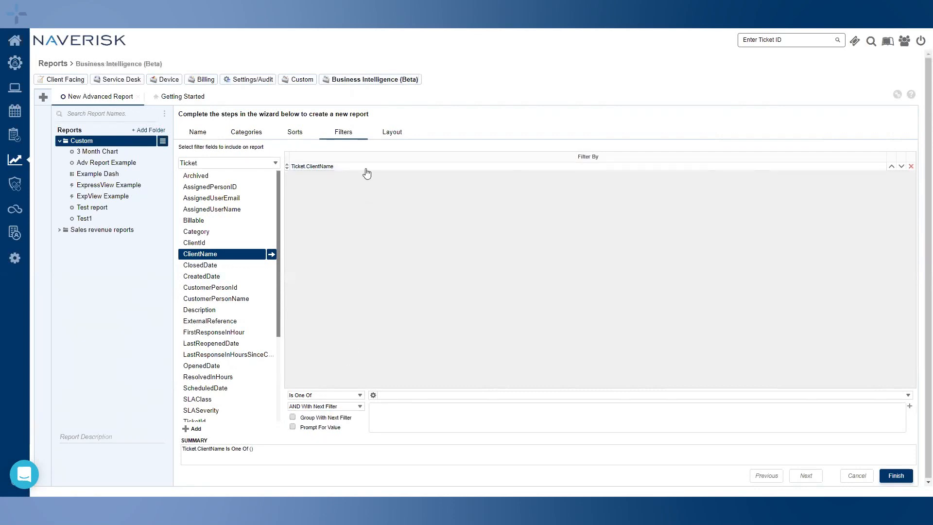
pyautogui.click(209, 411)
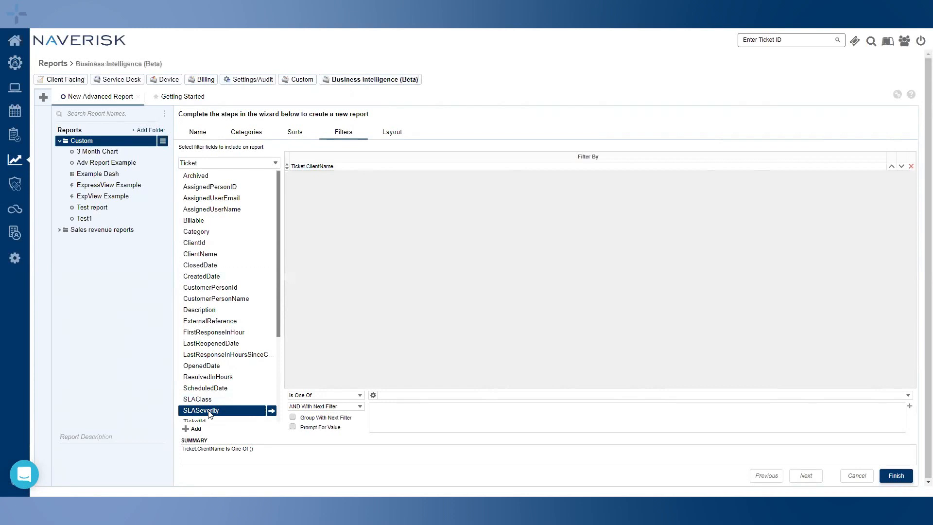
pyautogui.moveTo(209, 413); pyautogui.dragTo(424, 307)
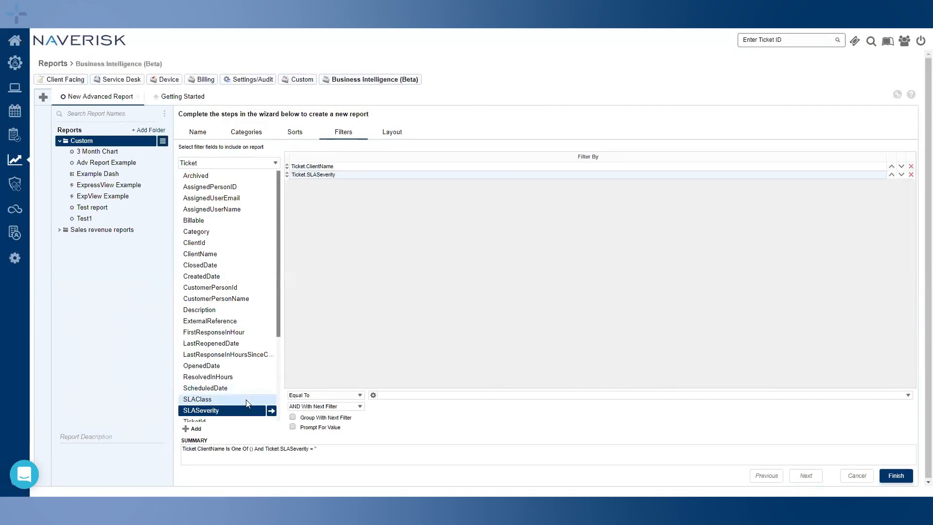
# Turn Group With Next Filter on and off for ClientName, then add an SLAClass filter
pyautogui.click(335, 168)
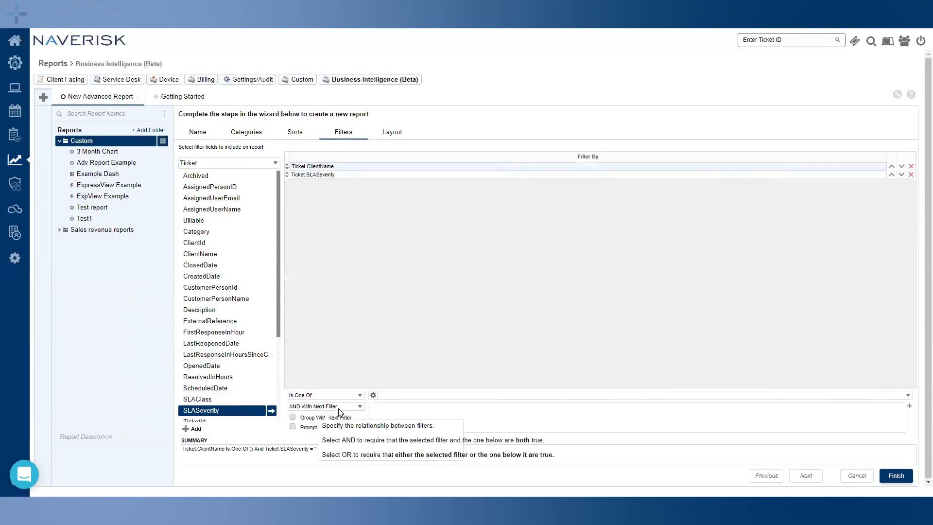
pyautogui.click(293, 418)
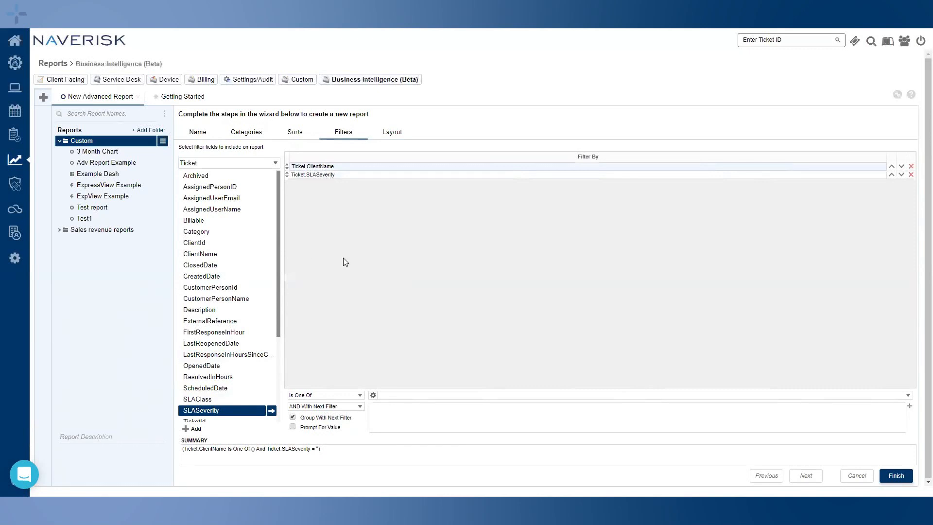
pyautogui.moveTo(319, 450); pyautogui.dragTo(187, 458)
pyautogui.click(200, 464)
pyautogui.click(293, 419)
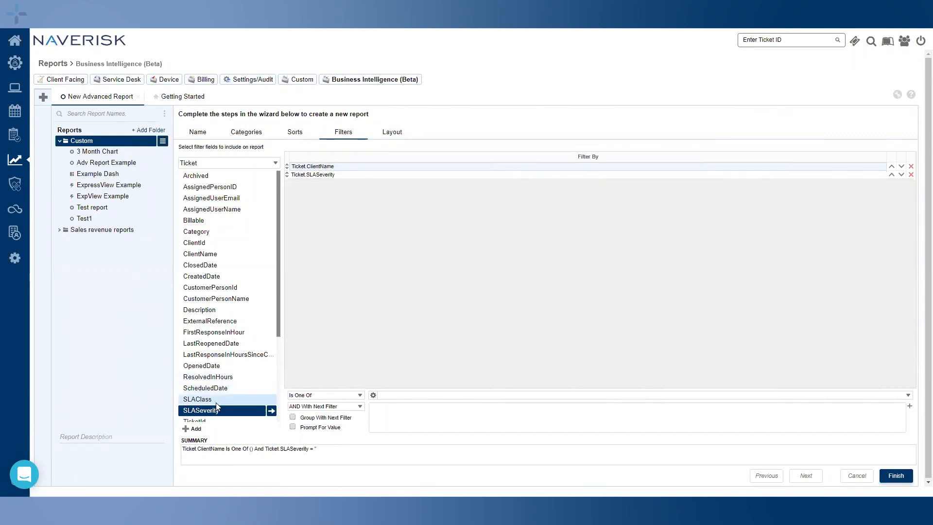
pyautogui.moveTo(205, 402); pyautogui.dragTo(367, 334)
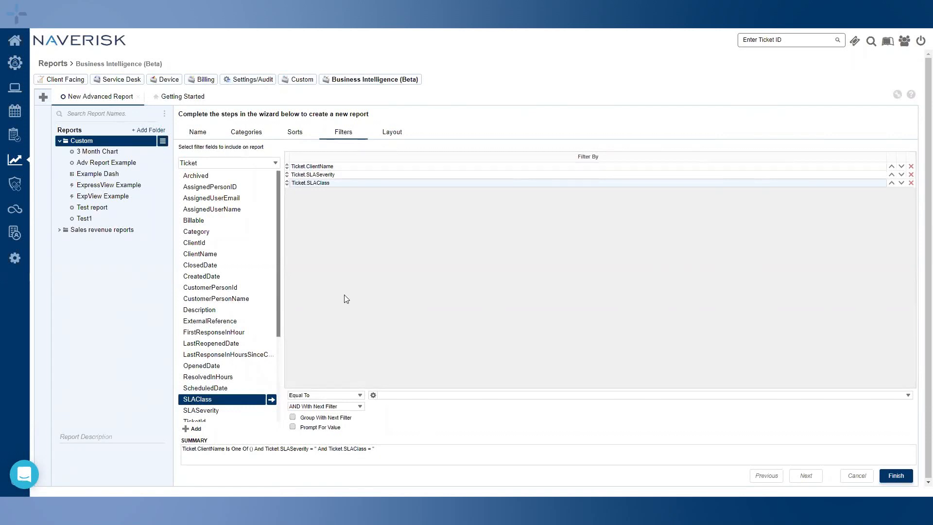
# Group the first two filters, ungroup them again, and delete the SLAClass filter
pyautogui.click(291, 417)
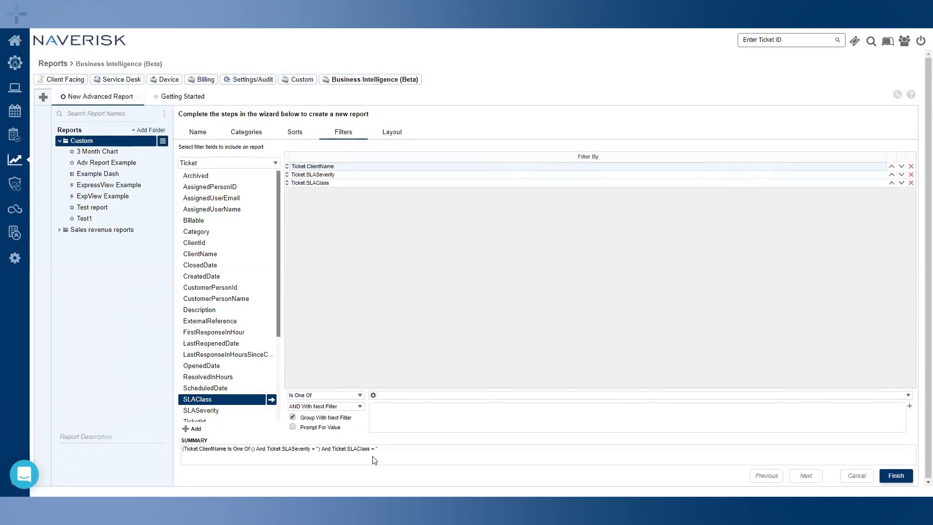
pyautogui.click(292, 417)
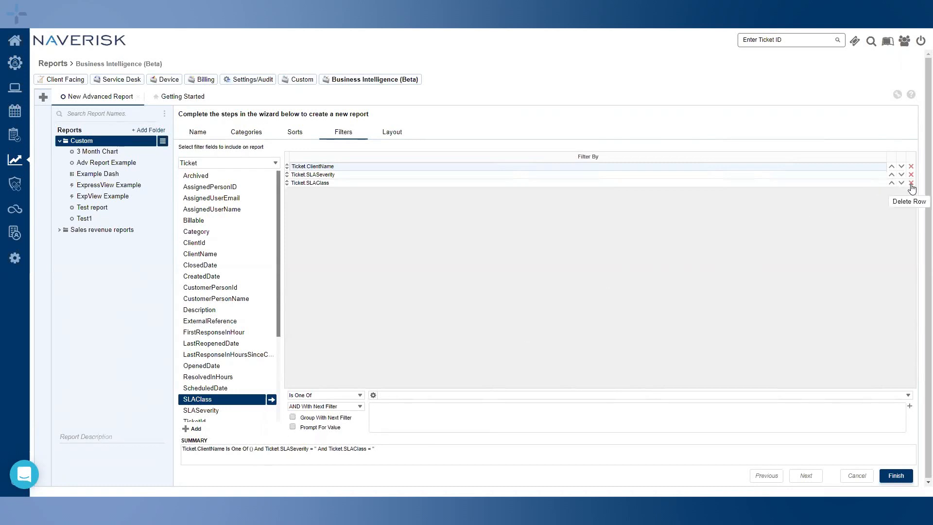
pyautogui.click(911, 183)
# Delete the SLASeverity filter and enable Prompt For Value on the ClientName filter
pyautogui.click(911, 174)
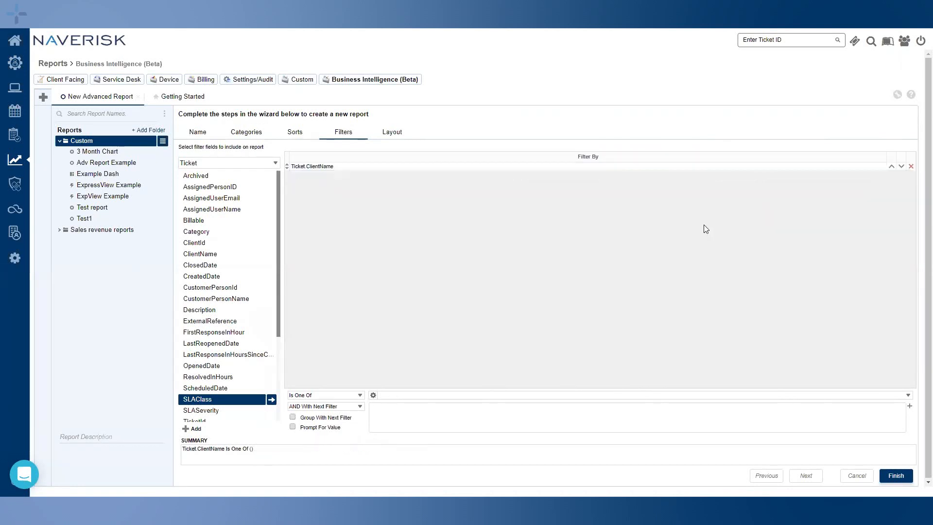
pyautogui.click(348, 170)
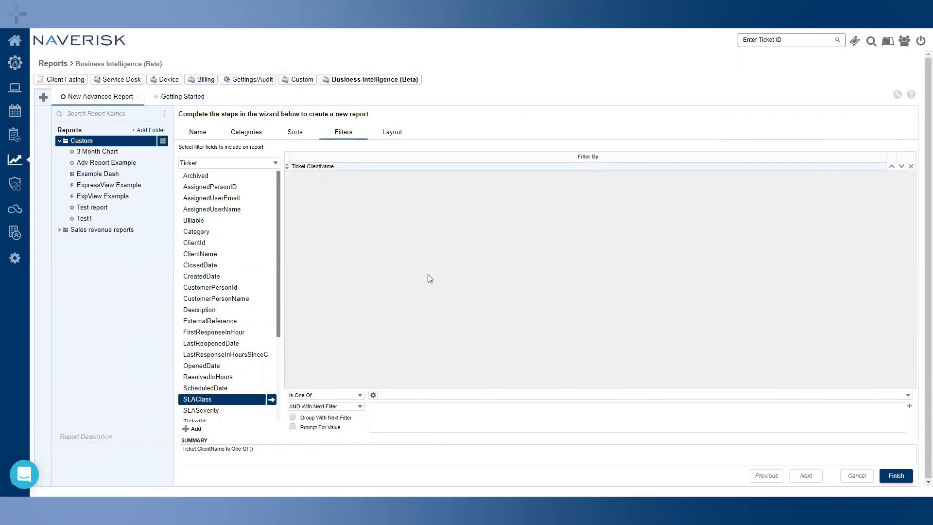
pyautogui.click(908, 395)
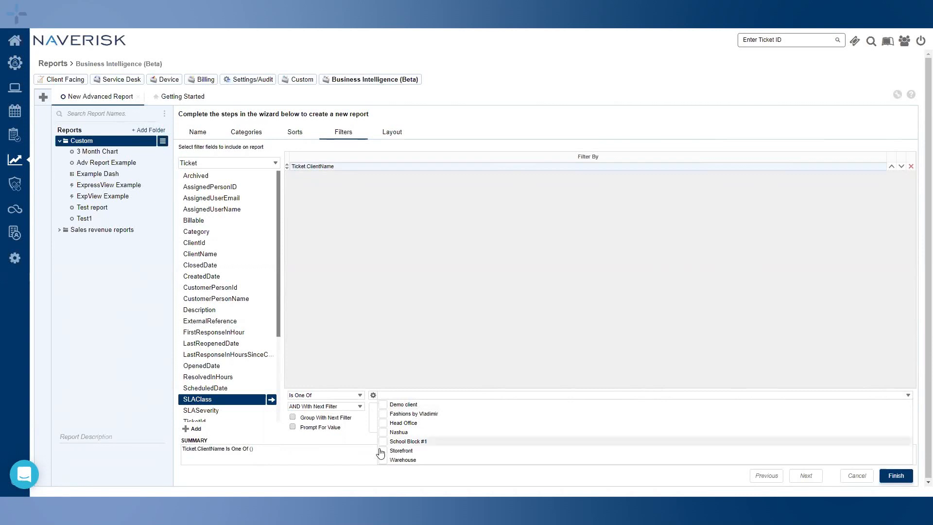
pyautogui.click(457, 336)
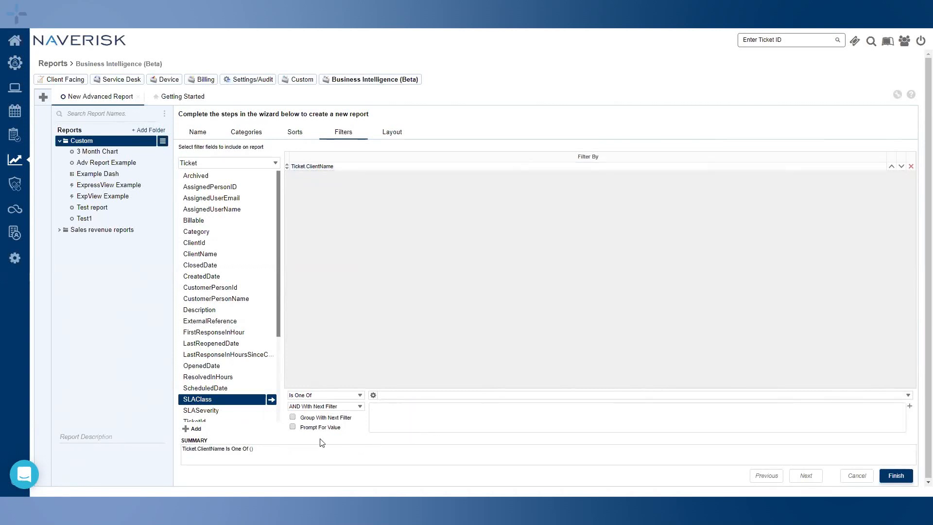
pyautogui.click(293, 427)
# Add ClientName, TicketId and TicketStatus as report columns on the Layout step
pyautogui.click(401, 134)
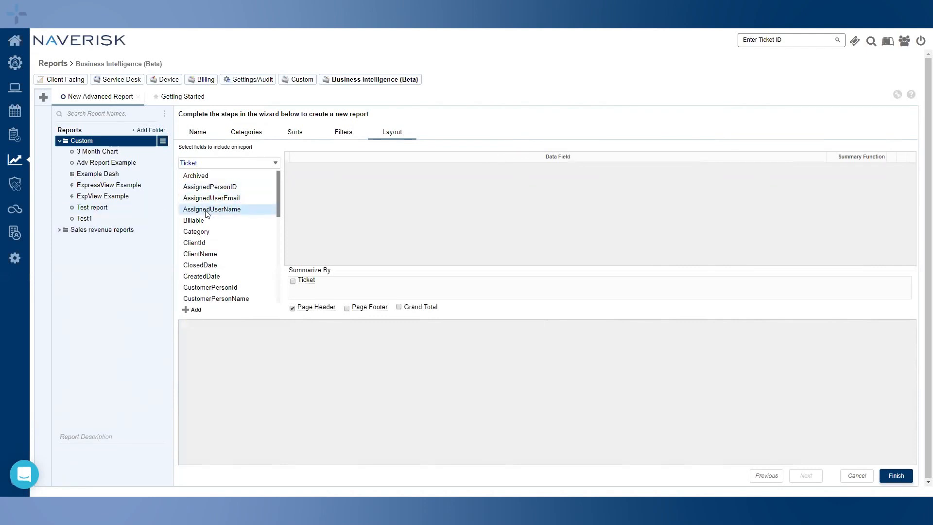
pyautogui.doubleClick(210, 256)
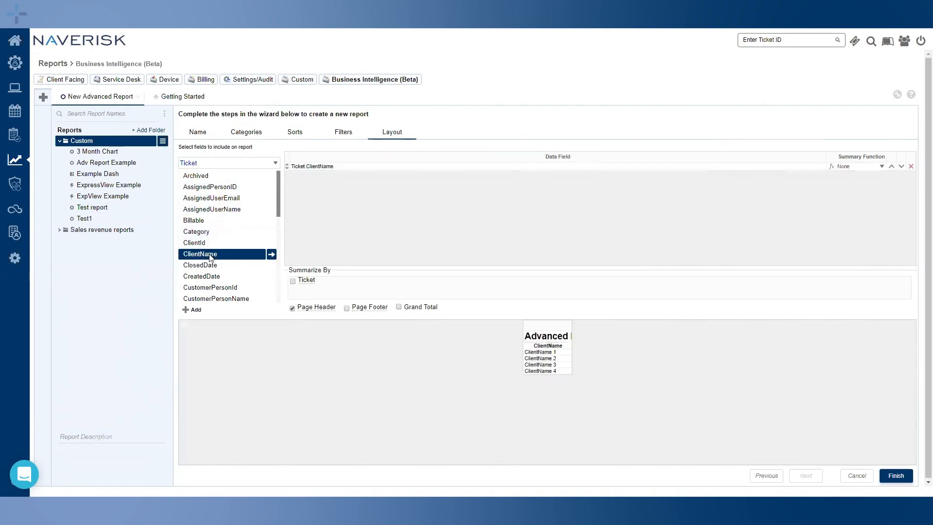
pyautogui.scroll(-5, 238, 240)
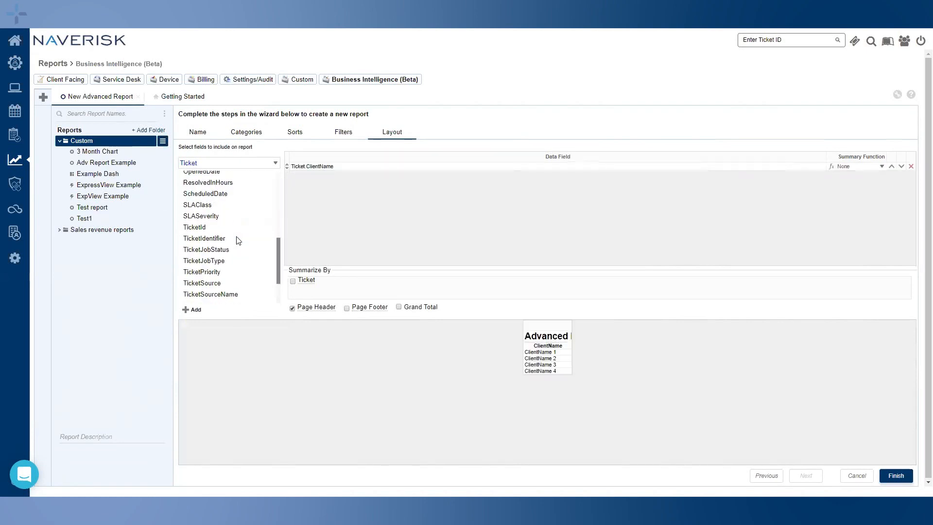
pyautogui.moveTo(205, 230); pyautogui.dragTo(405, 228)
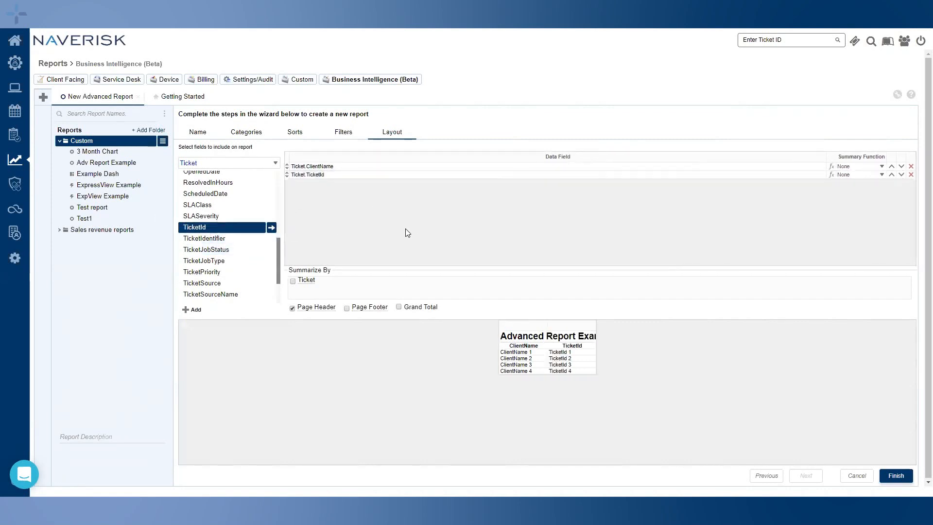
pyautogui.scroll(-3, 212, 291)
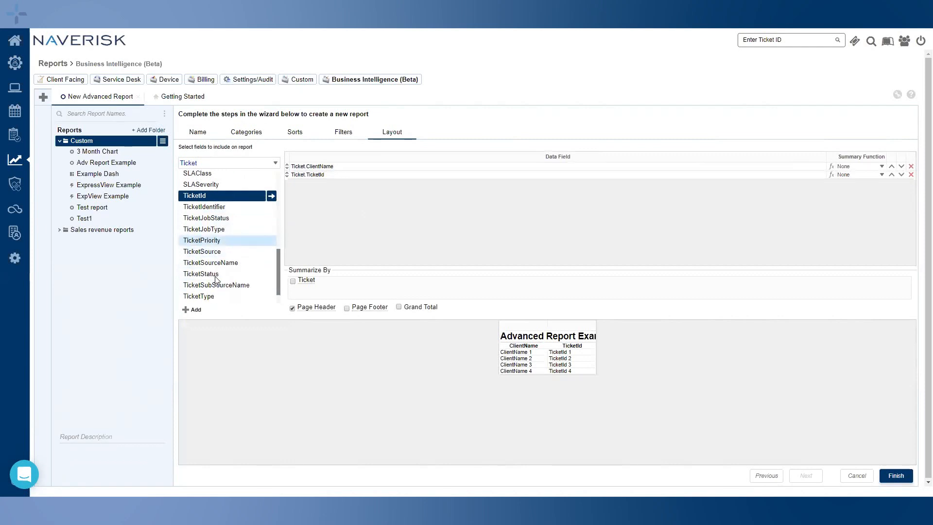
pyautogui.moveTo(219, 253); pyautogui.dragTo(383, 233)
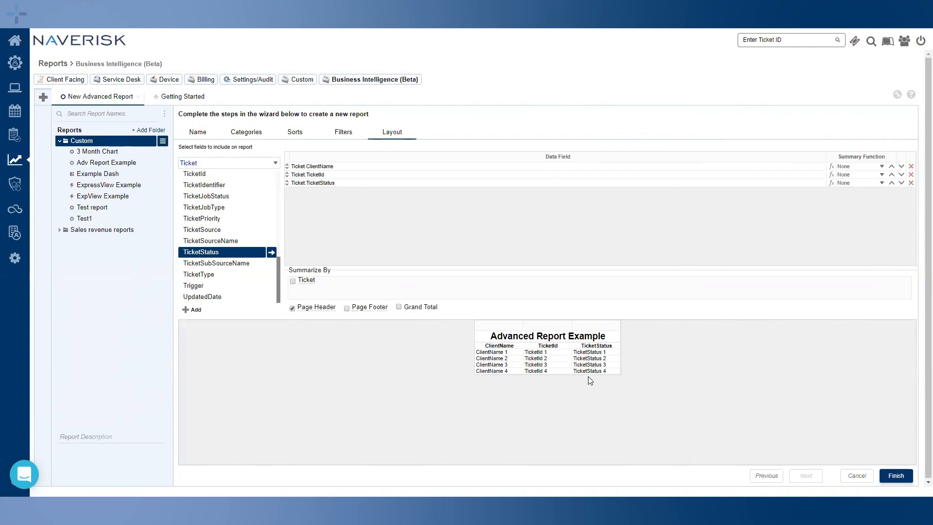
pyautogui.click(305, 282)
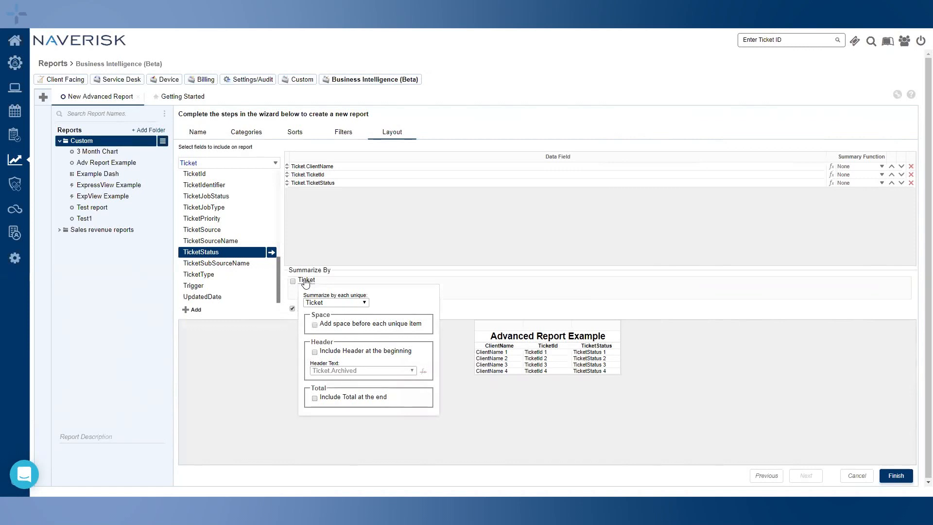
# Summarize by Ticket.ClientName with added space, a header and a total per client
pyautogui.click(364, 302)
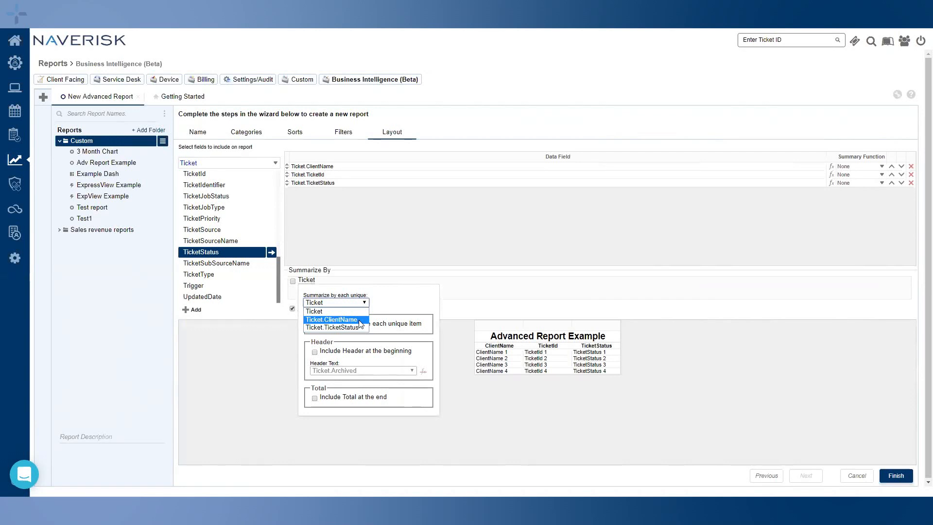
pyautogui.click(360, 321)
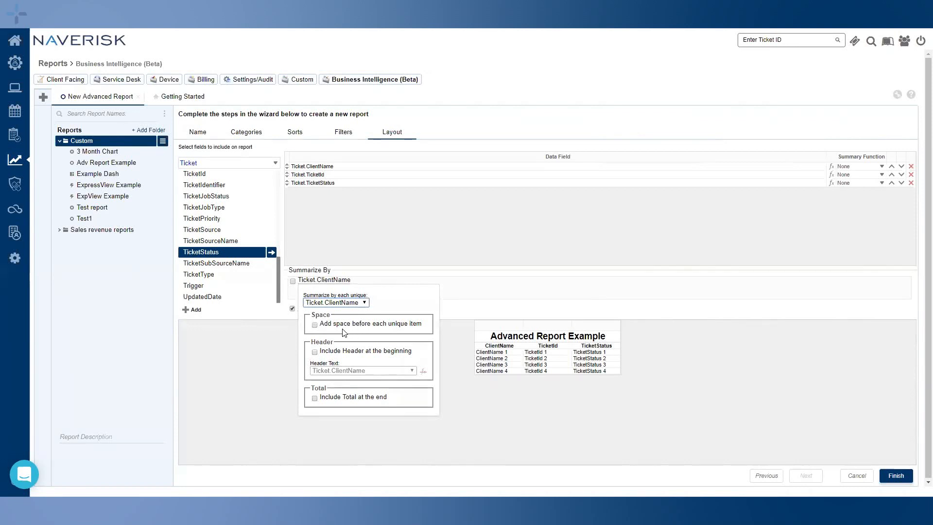
pyautogui.click(314, 324)
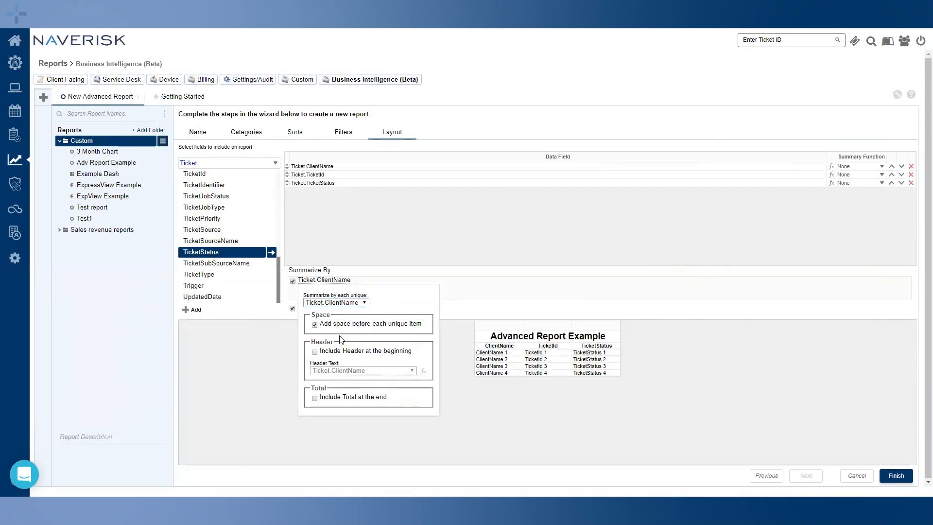
pyautogui.click(323, 351)
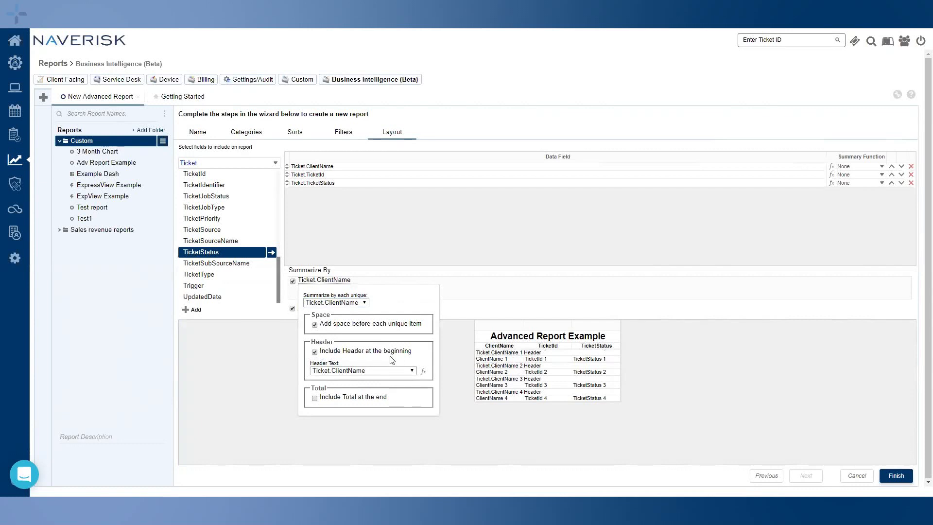
pyautogui.click(314, 398)
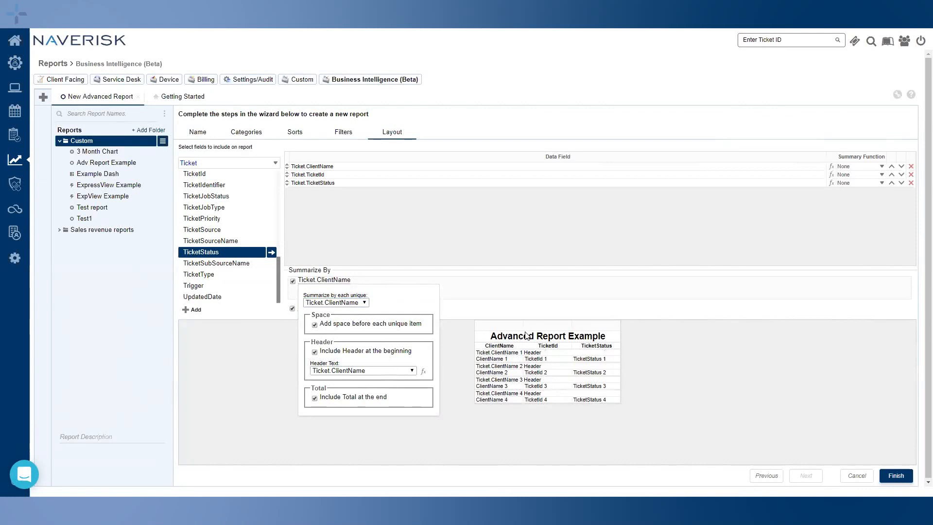
pyautogui.click(510, 289)
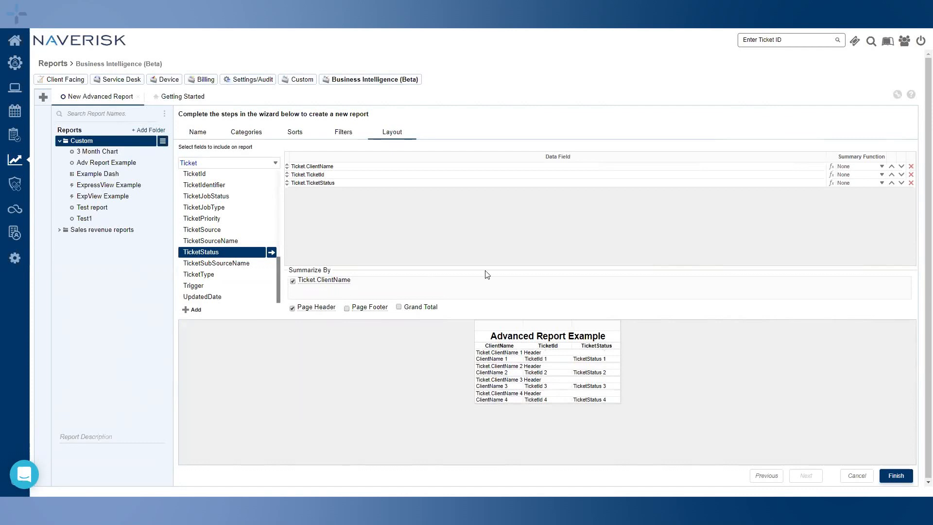
# Leave ClientName unsummarized, count TicketId per client, add a Grand Total and finish the wizard
pyautogui.click(874, 167)
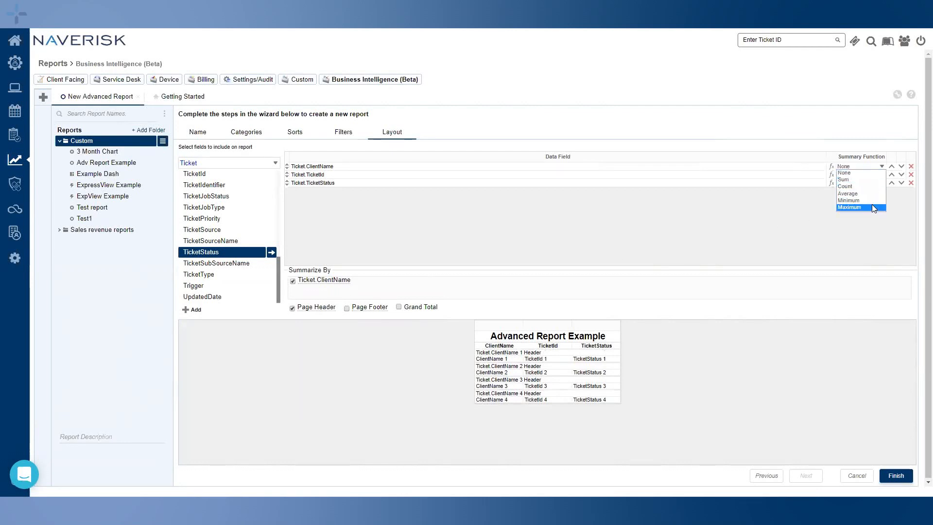
pyautogui.click(872, 166)
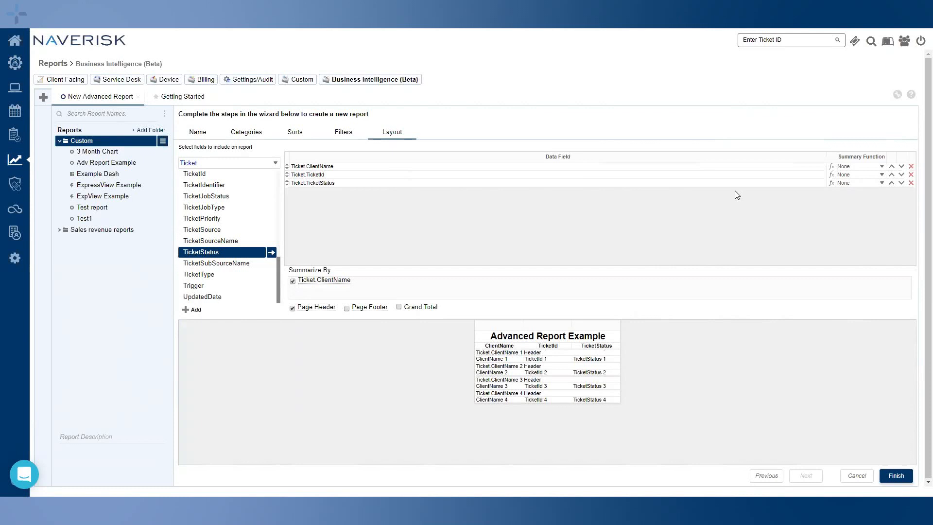
pyautogui.click(879, 175)
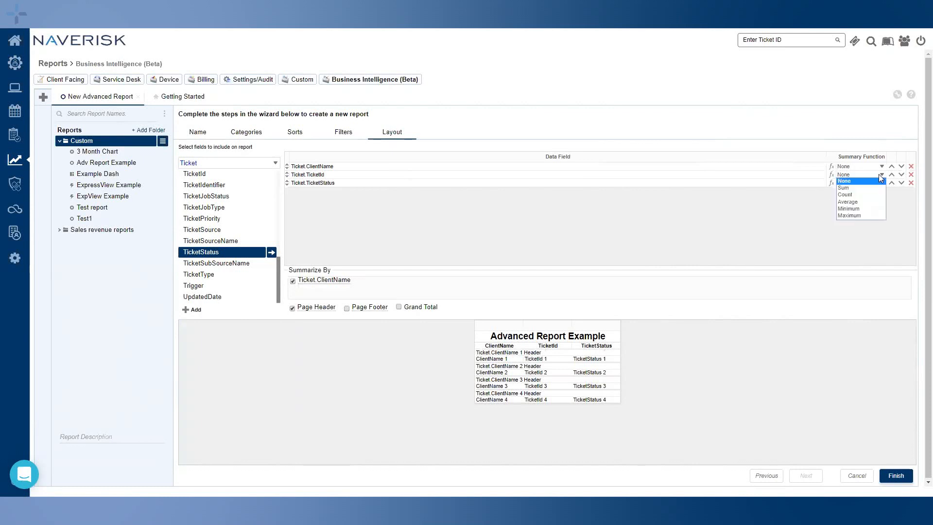
pyautogui.click(853, 195)
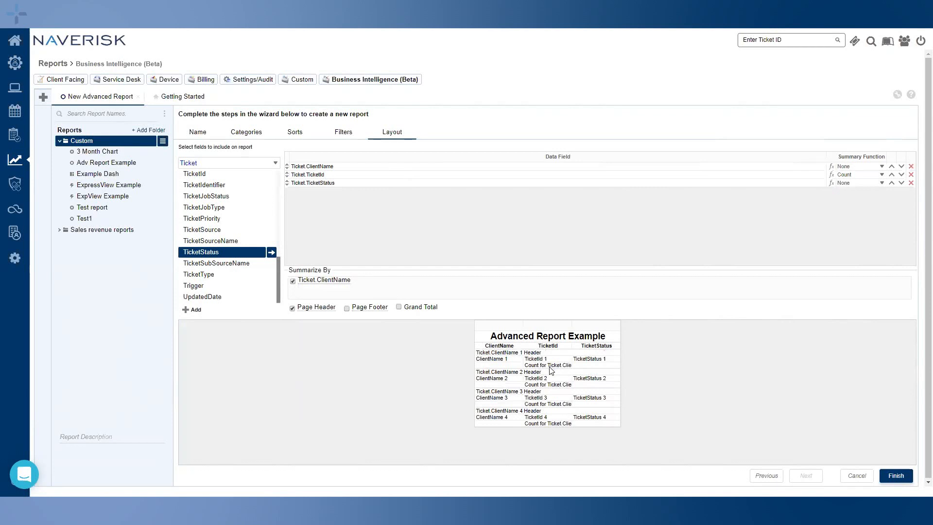
pyautogui.click(399, 307)
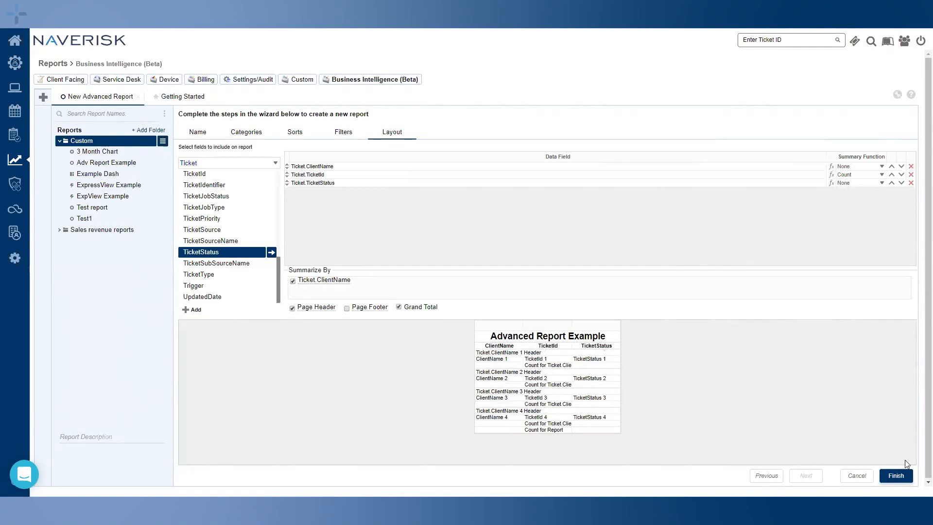
pyautogui.click(897, 476)
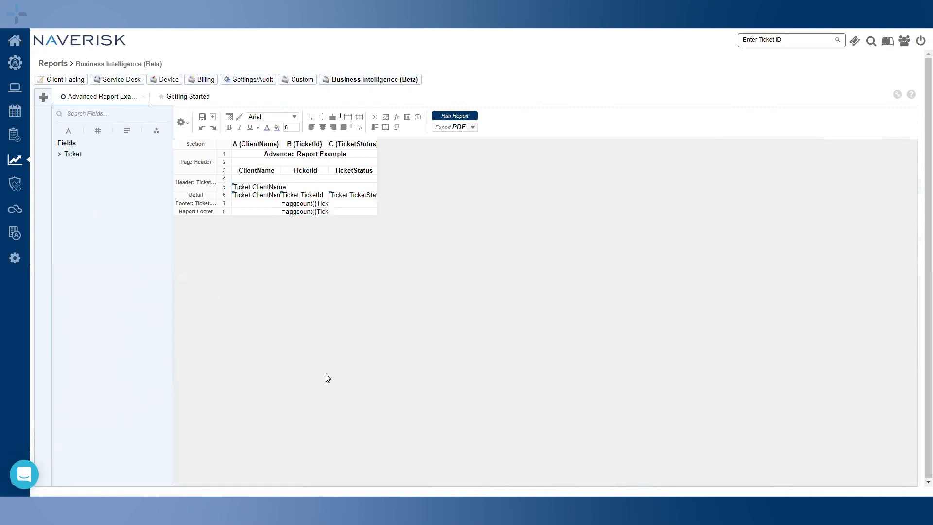
pyautogui.click(346, 203)
pyautogui.click(351, 211)
pyautogui.click(351, 206)
pyautogui.click(60, 154)
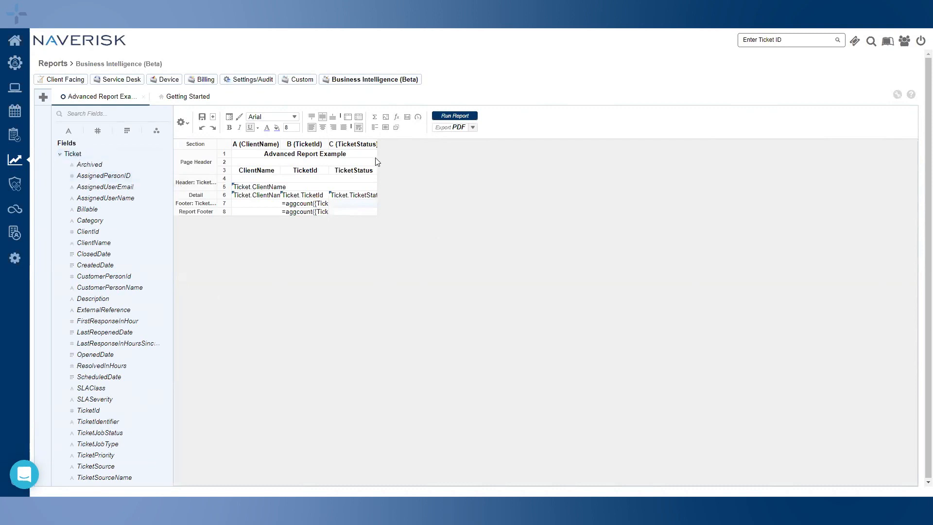
pyautogui.rightClick(363, 144)
pyautogui.click(393, 166)
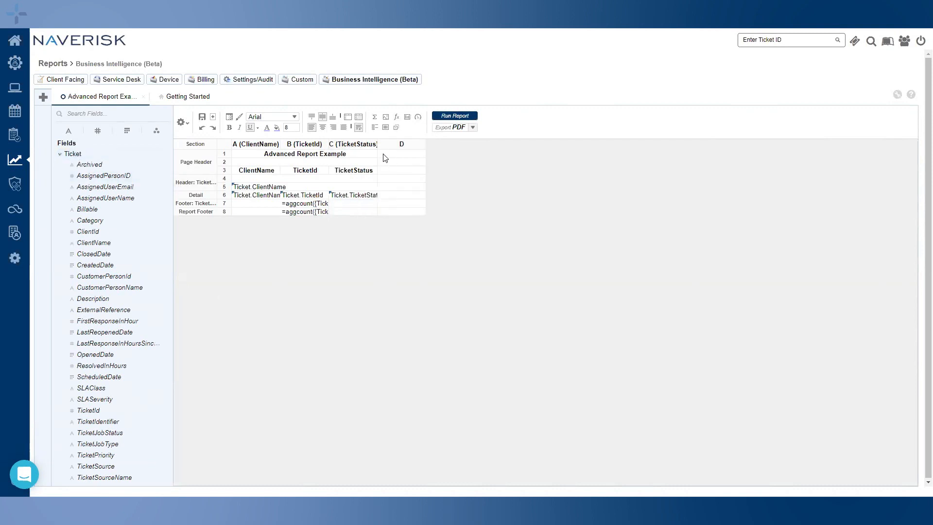
pyautogui.rightClick(354, 145)
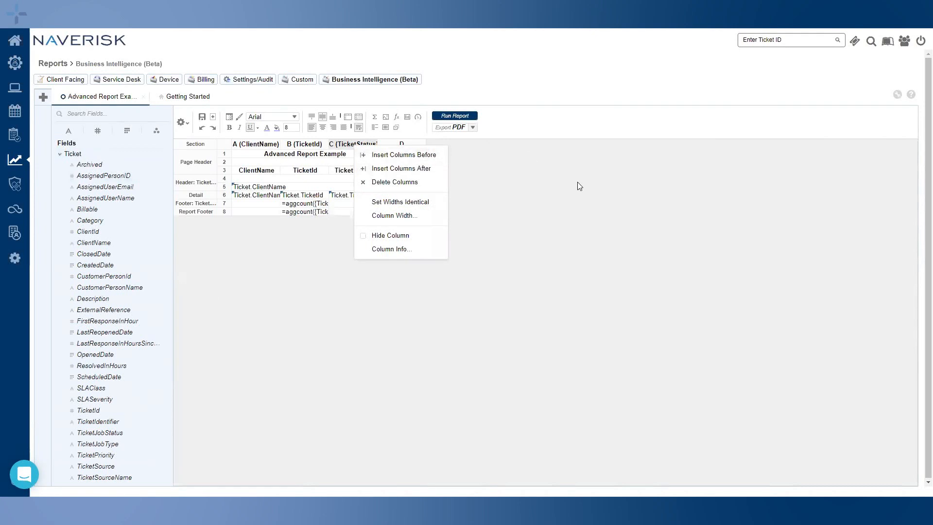
pyautogui.click(543, 226)
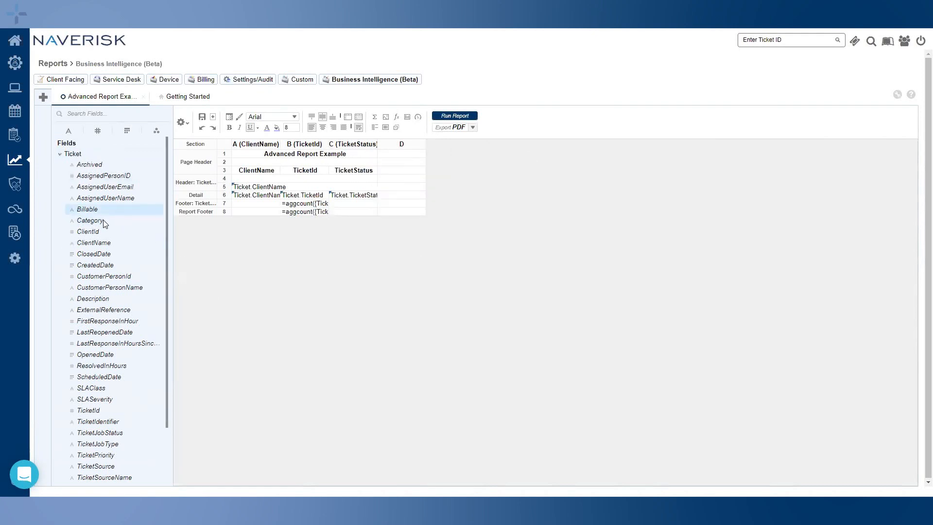
pyautogui.moveTo(88, 210); pyautogui.dragTo(418, 197)
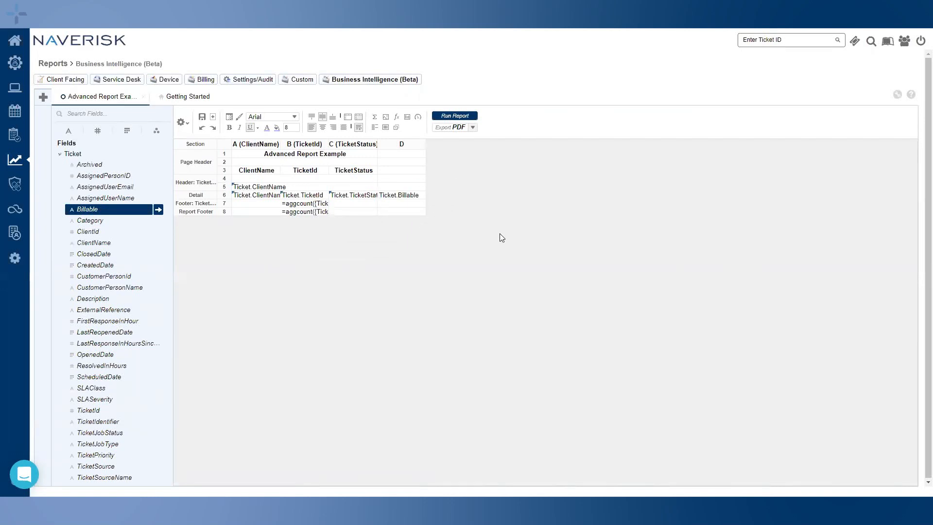
pyautogui.rightClick(409, 150)
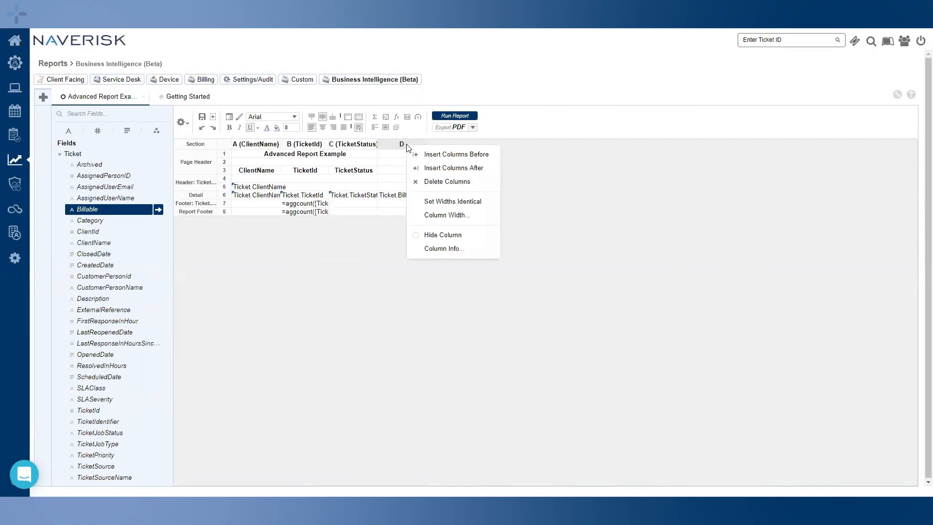
pyautogui.click(442, 181)
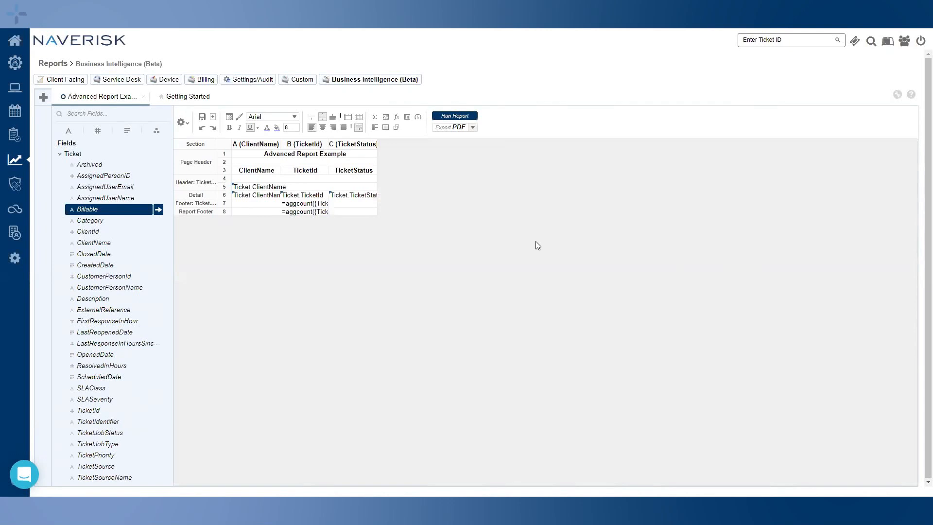
pyautogui.rightClick(353, 143)
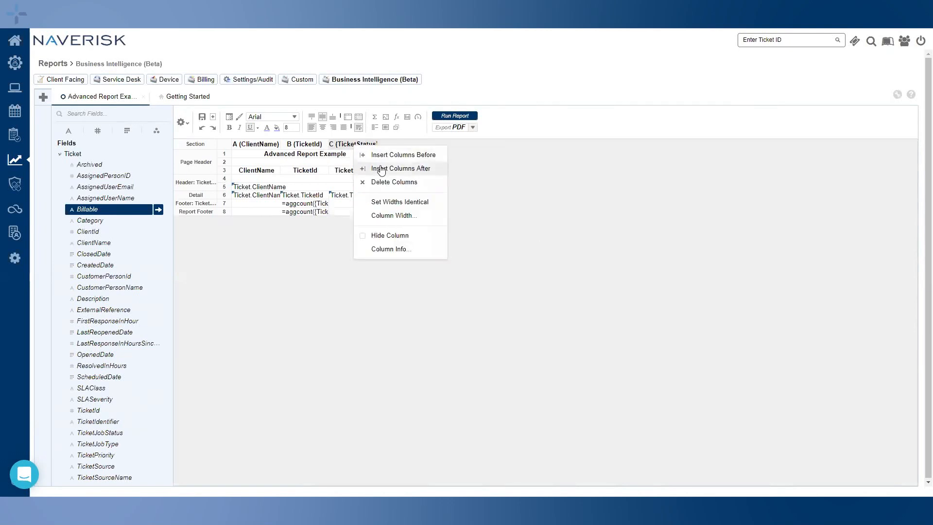
pyautogui.click(381, 168)
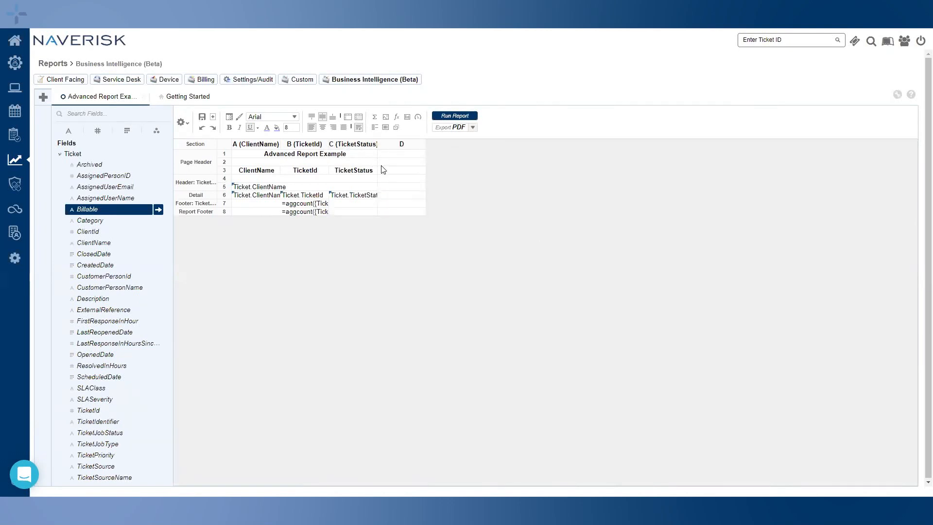
pyautogui.rightClick(402, 145)
pyautogui.click(416, 185)
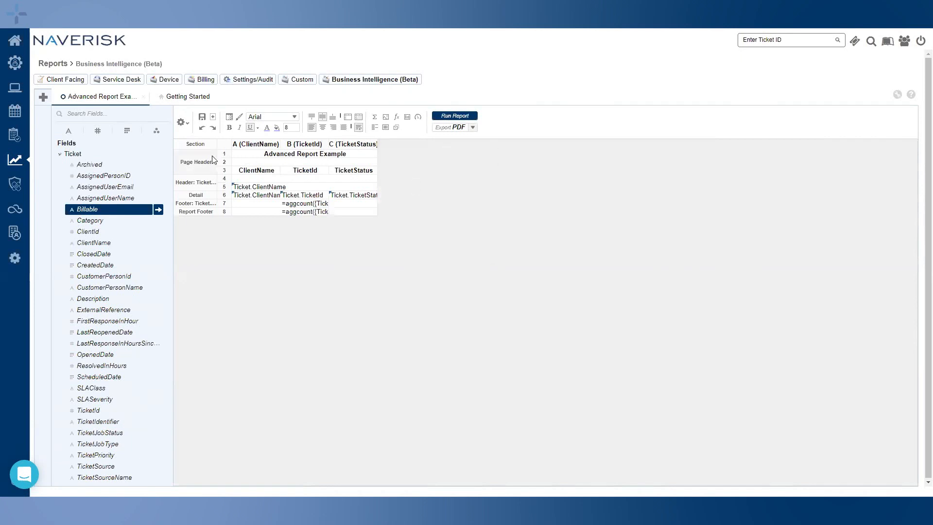
# Widen the section-name column, then widen column B to view the aggcount formulas and narrow it back
pyautogui.moveTo(216, 145); pyautogui.dragTo(331, 145)
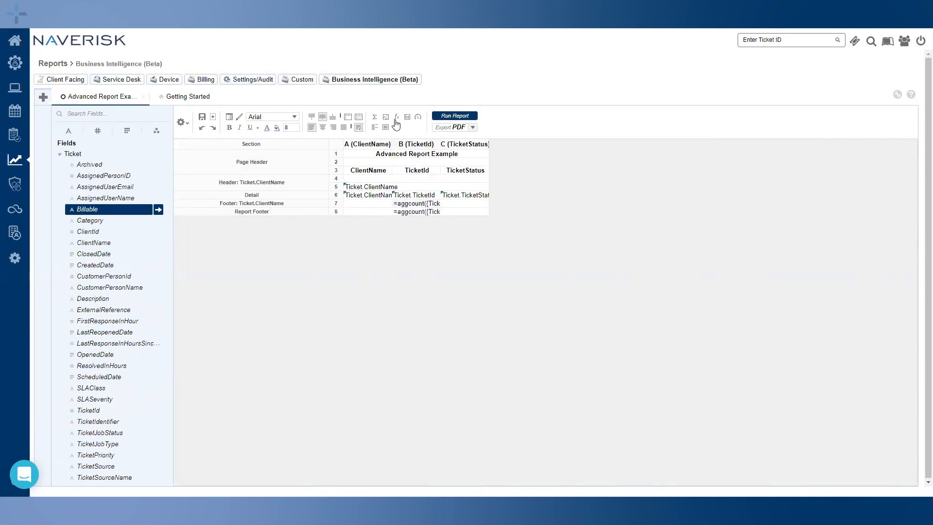
pyautogui.moveTo(440, 144); pyautogui.dragTo(505, 144)
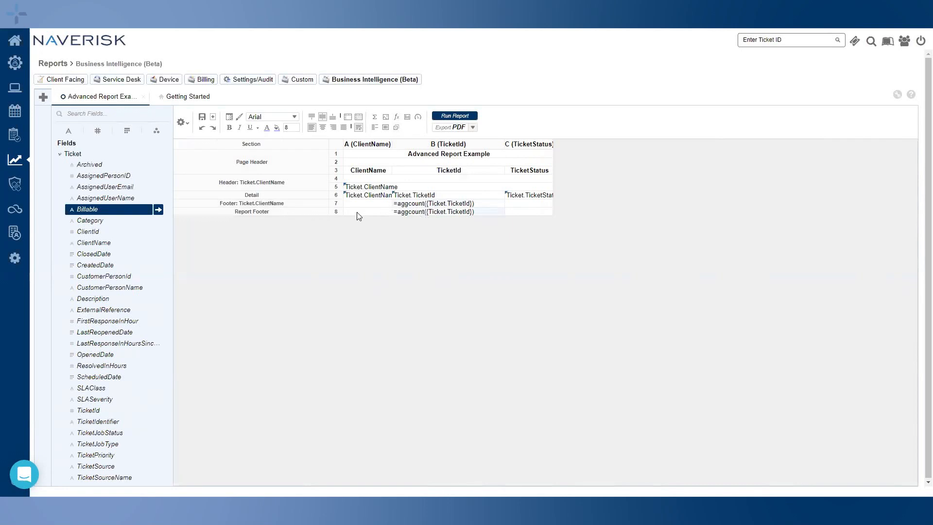
pyautogui.moveTo(504, 144); pyautogui.dragTo(439, 143)
pyautogui.click(390, 299)
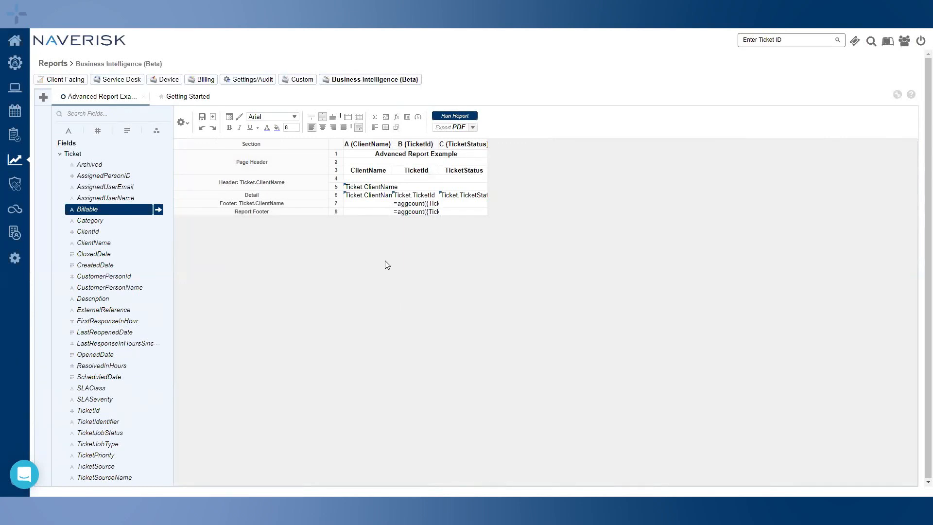
pyautogui.rightClick(293, 169)
pyautogui.moveTo(319, 180)
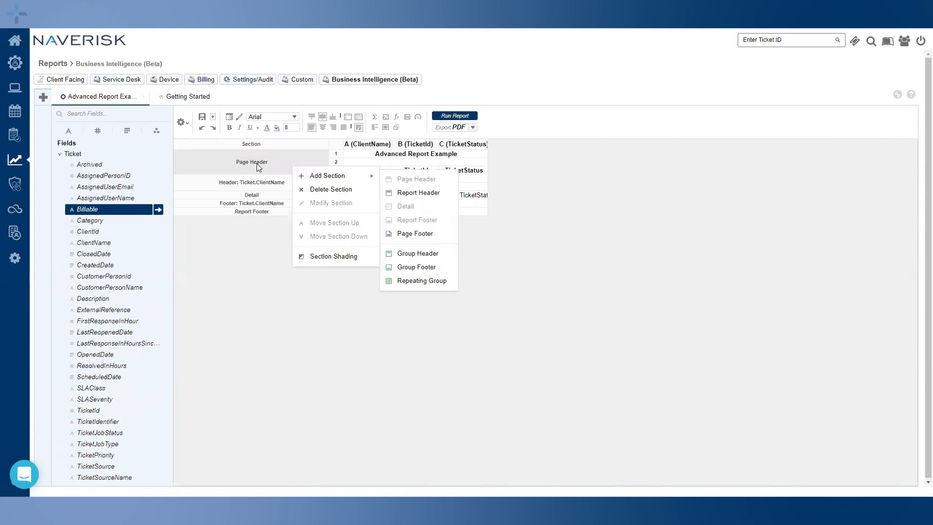
pyautogui.click(234, 260)
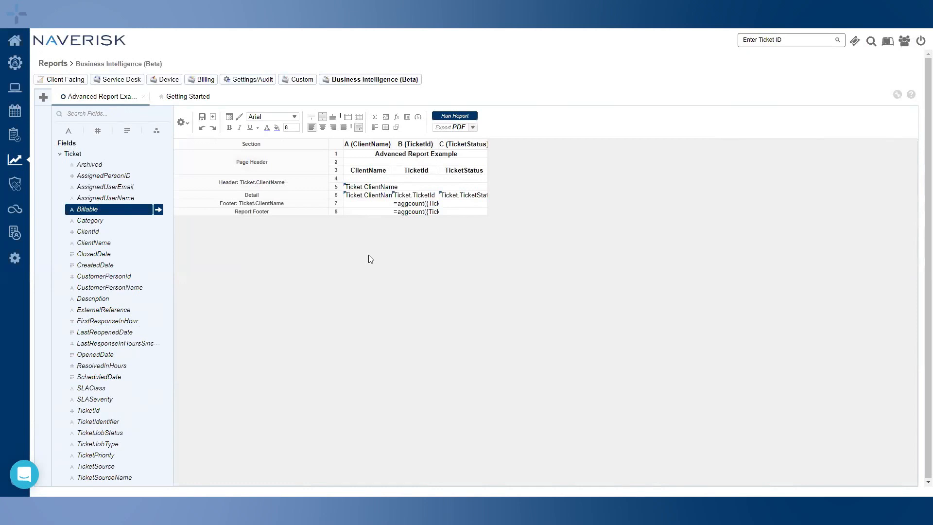
pyautogui.click(357, 156)
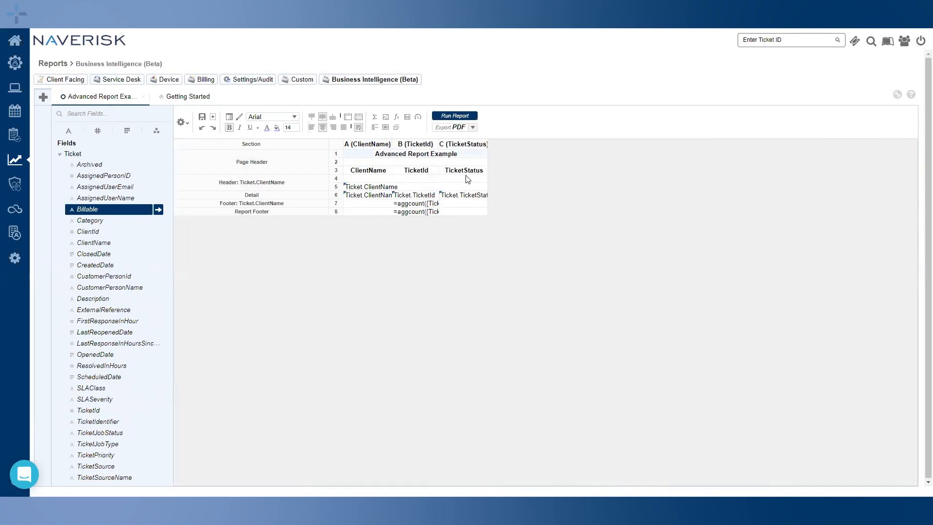
pyautogui.press('Down')
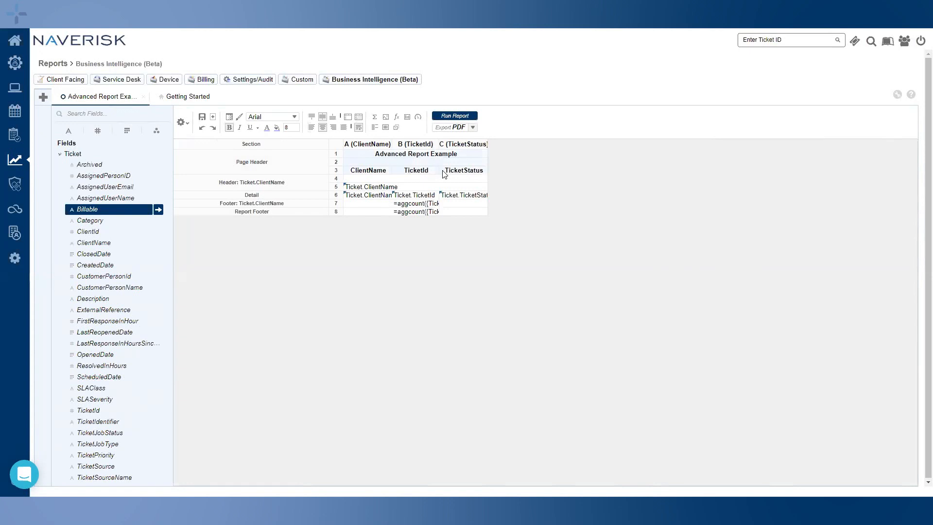
# Fill the page header rows light blue and the client-name header row pale yellow
pyautogui.click(276, 128)
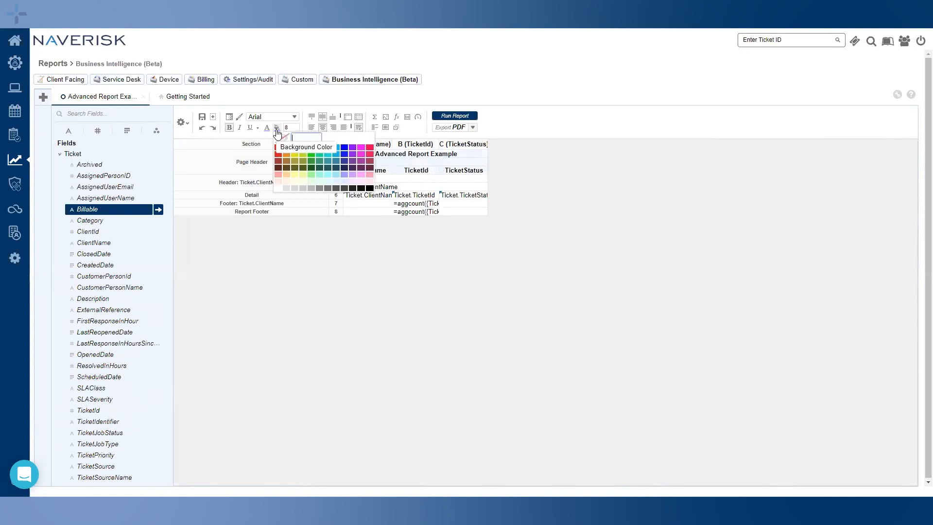
pyautogui.click(351, 180)
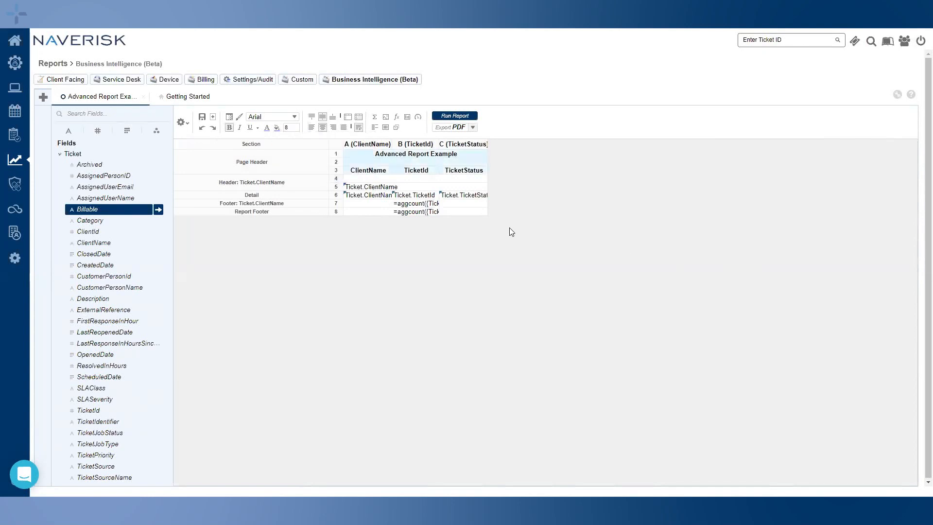
pyautogui.click(384, 188)
pyautogui.click(277, 128)
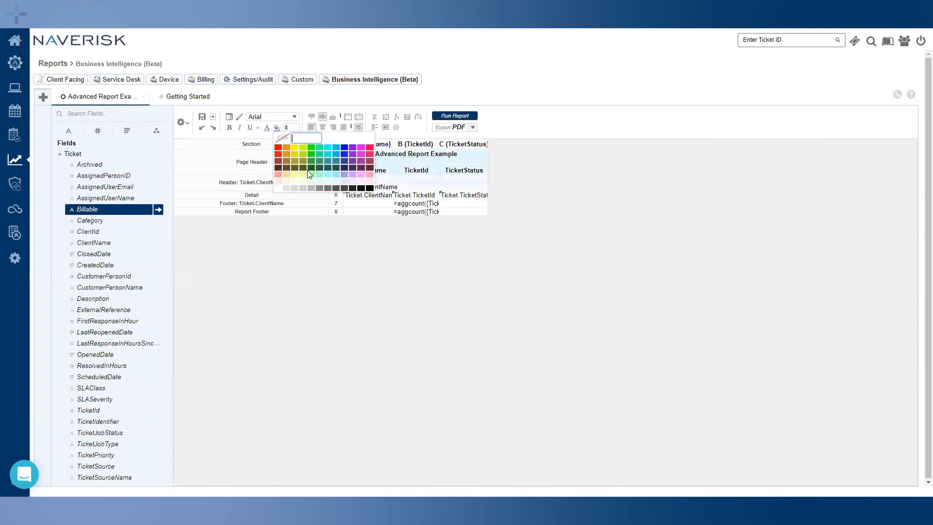
pyautogui.click(299, 181)
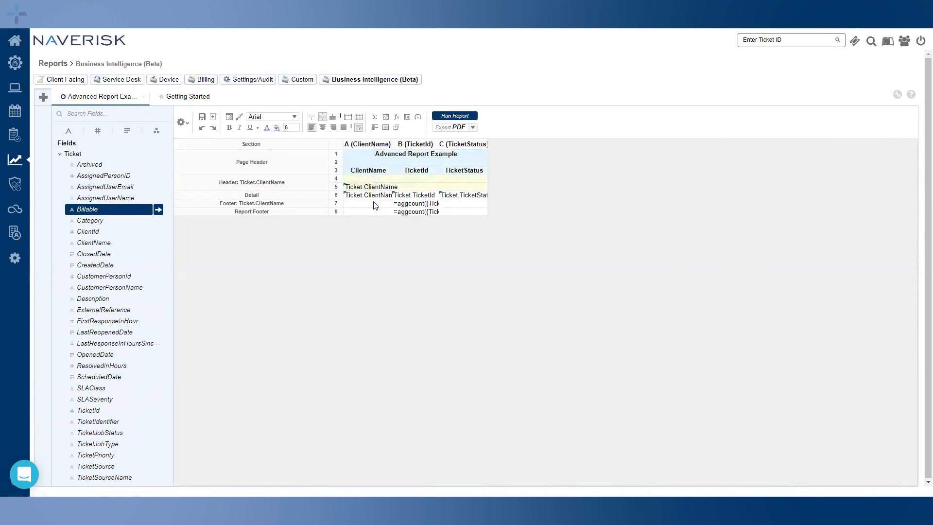
# Give the Detail section alternating row shading with grey #CDCDCD
pyautogui.rightClick(299, 195)
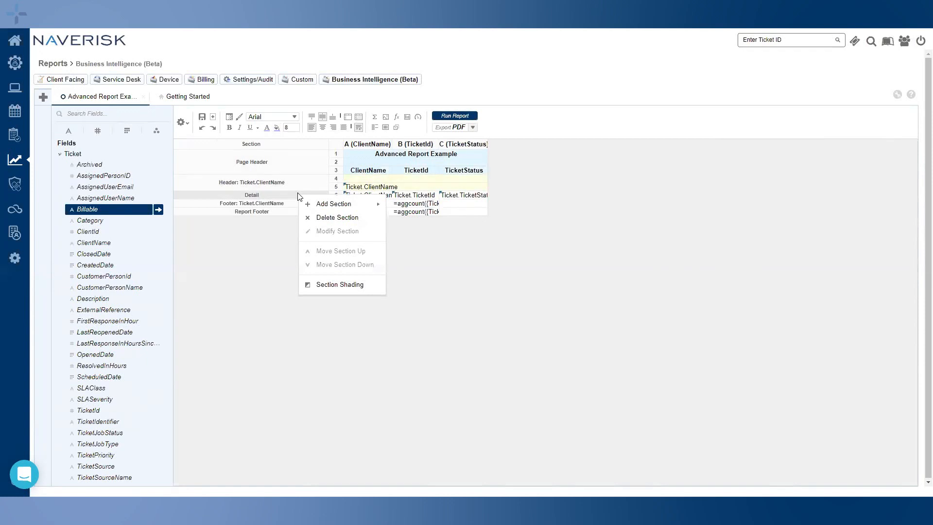
pyautogui.click(331, 285)
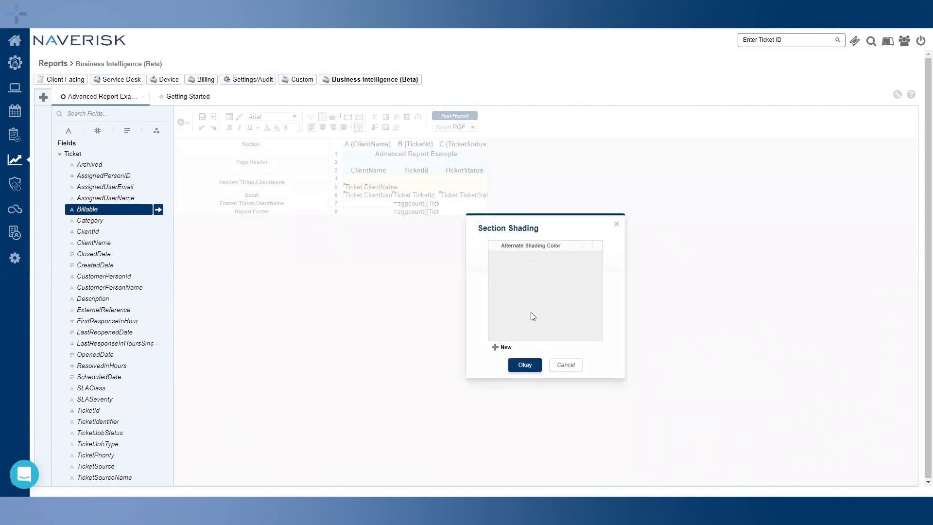
pyautogui.click(505, 348)
pyautogui.click(505, 348)
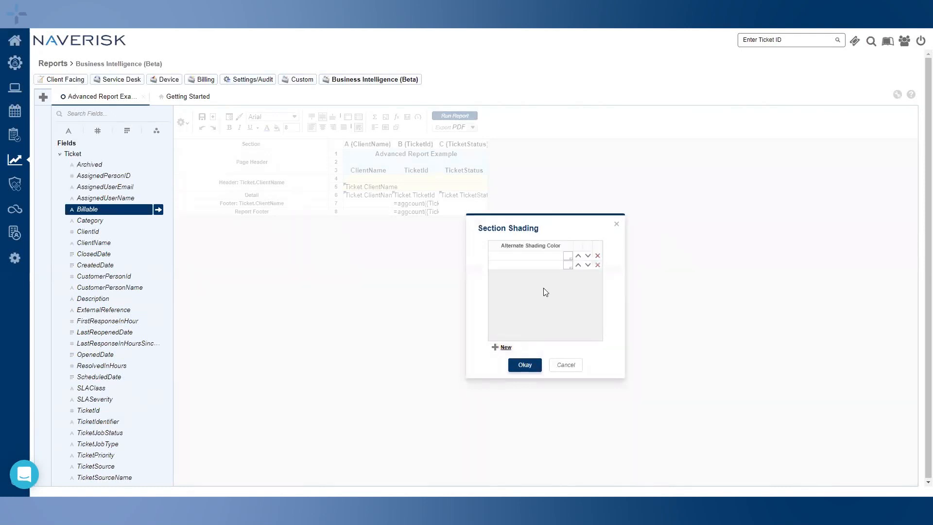
pyautogui.click(567, 265)
pyautogui.click(533, 314)
pyautogui.click(527, 366)
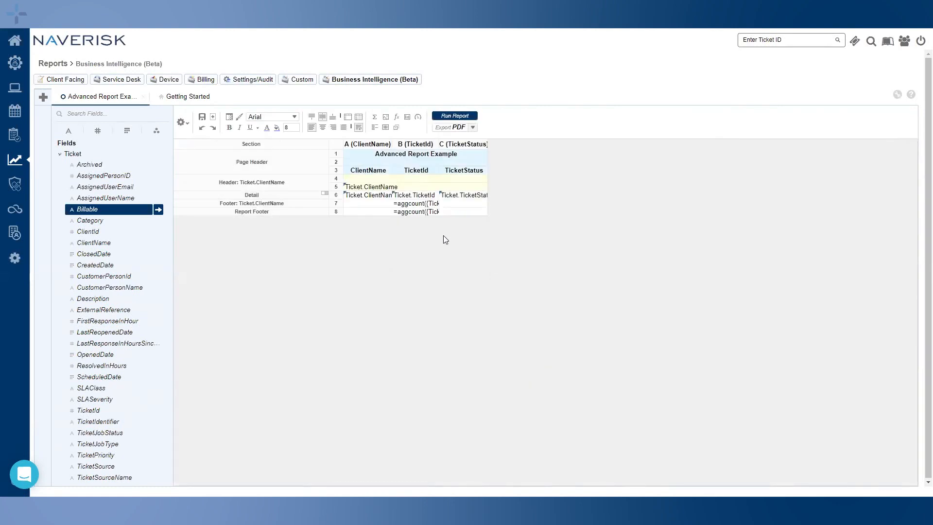
# Fill the report footer row light pink
pyautogui.click(378, 206)
pyautogui.click(277, 128)
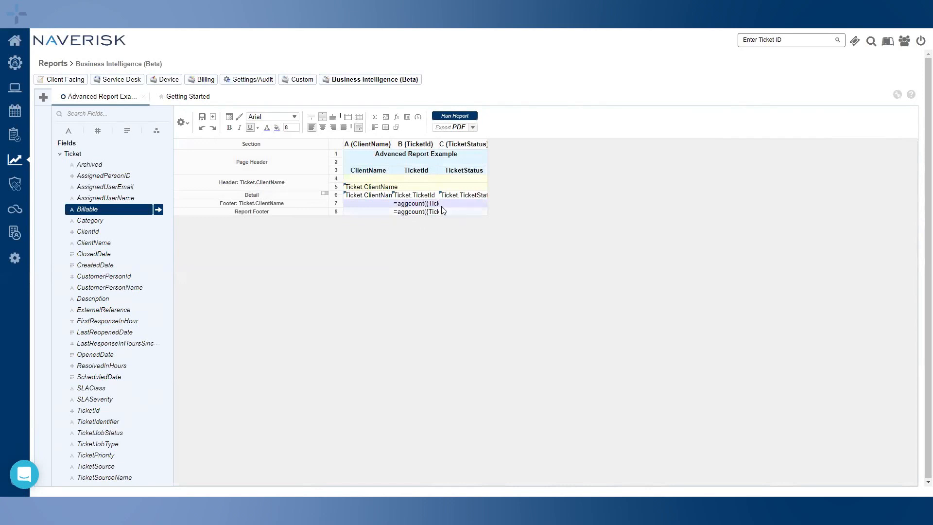
pyautogui.click(276, 127)
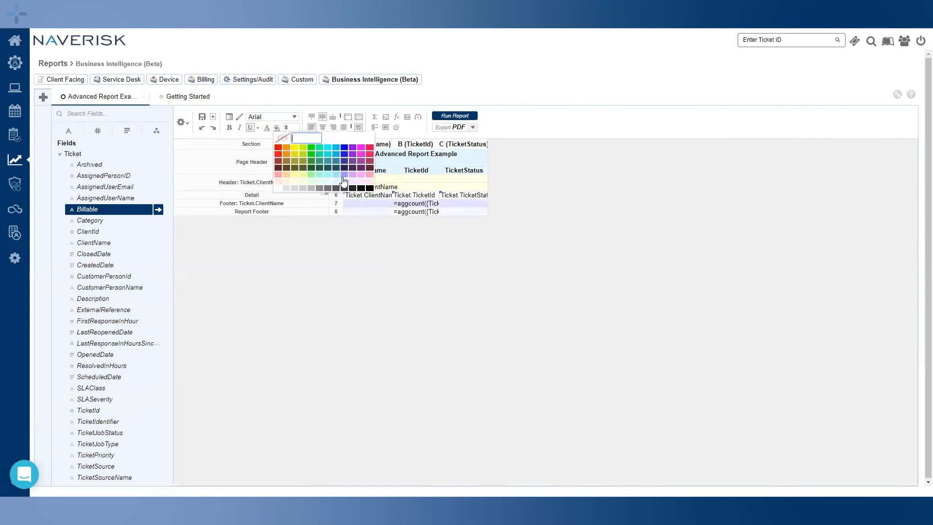
pyautogui.click(295, 180)
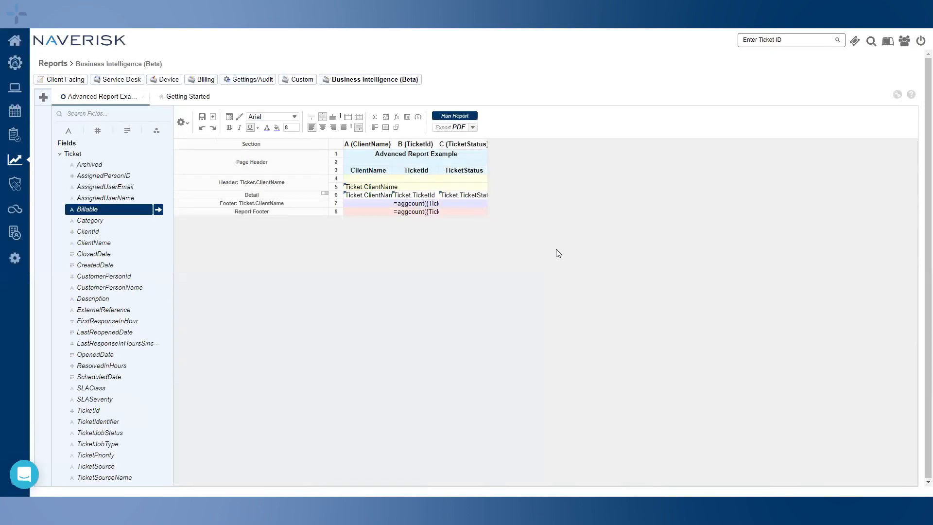
# Run the report filtered to five clients, including Demo client, Head Office, School Block #1 and Storefront
pyautogui.click(468, 118)
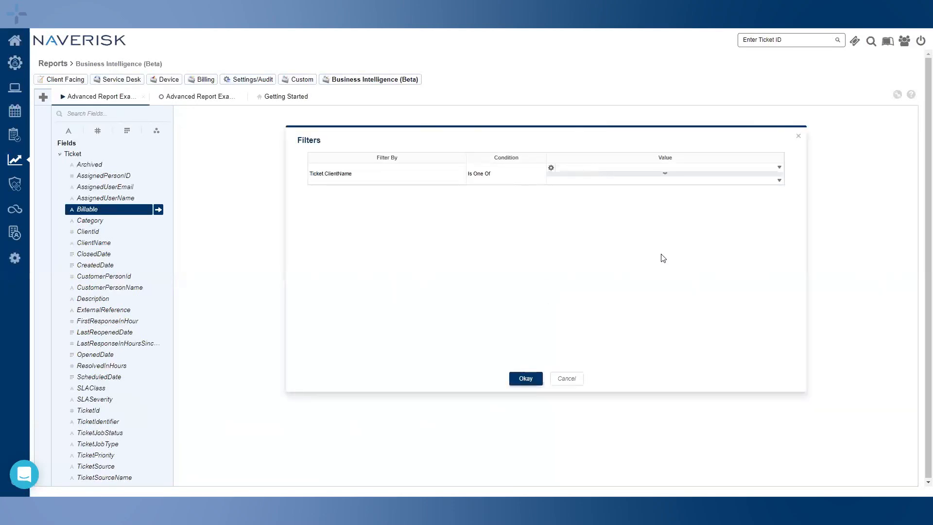
pyautogui.click(780, 168)
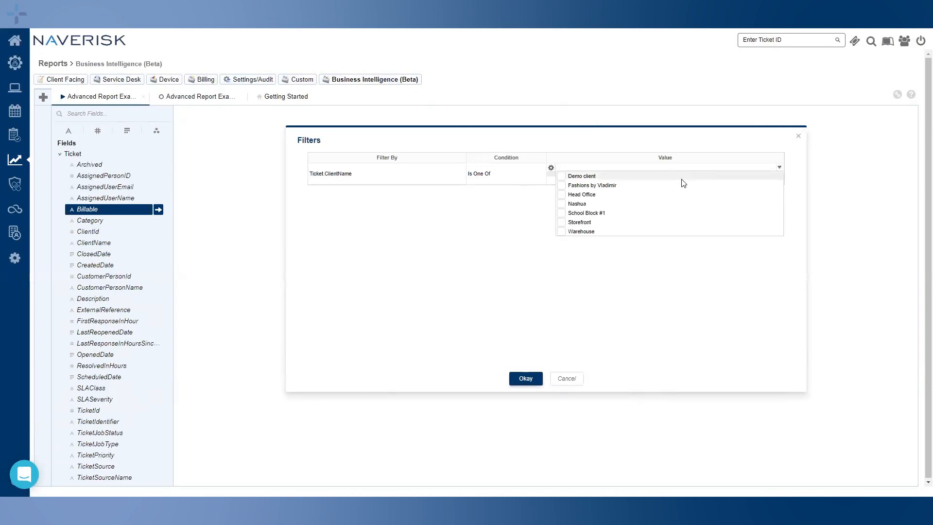
pyautogui.click(562, 176)
pyautogui.click(561, 185)
pyautogui.click(561, 195)
pyautogui.click(562, 214)
pyautogui.click(562, 222)
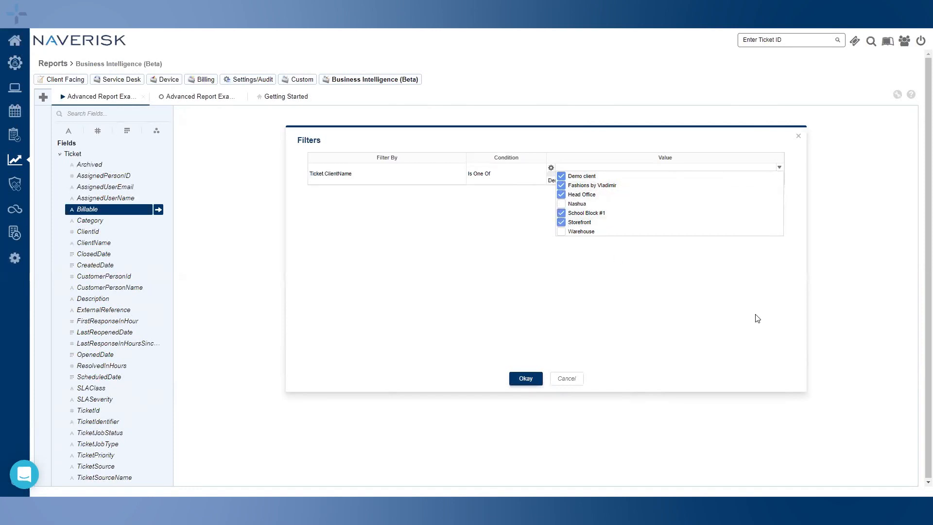
pyautogui.click(526, 380)
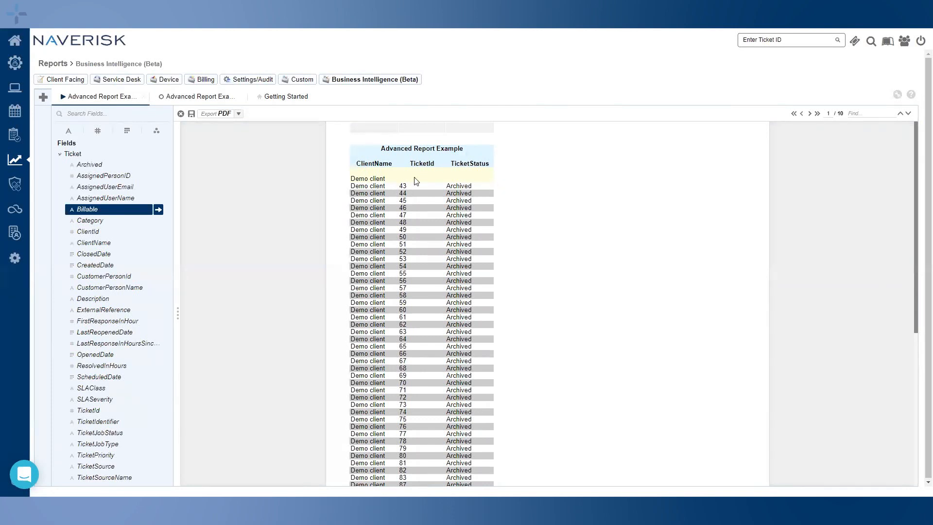
# Scroll through each page of the report preview, advancing page by page up to page 8
pyautogui.scroll(-1, 394, 265)
pyautogui.scroll(-3, 393, 265)
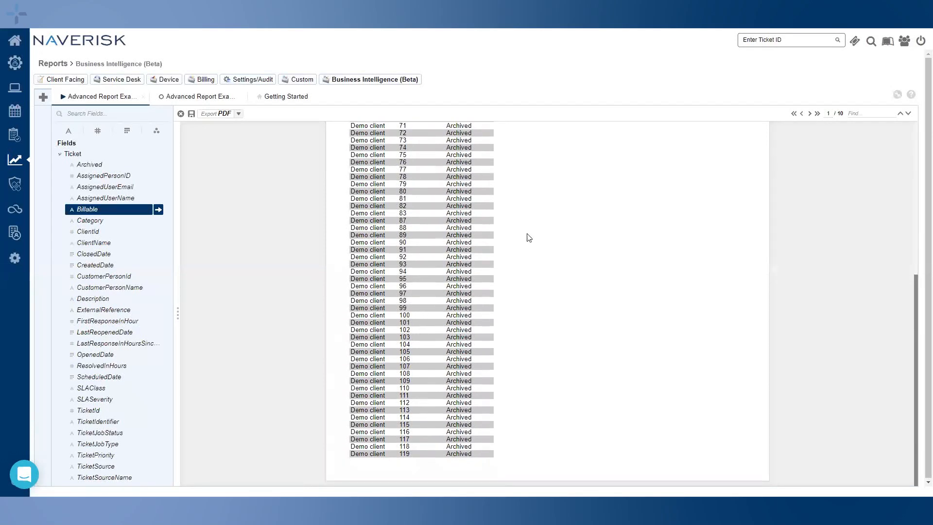
pyautogui.scroll(-5, 797, 153)
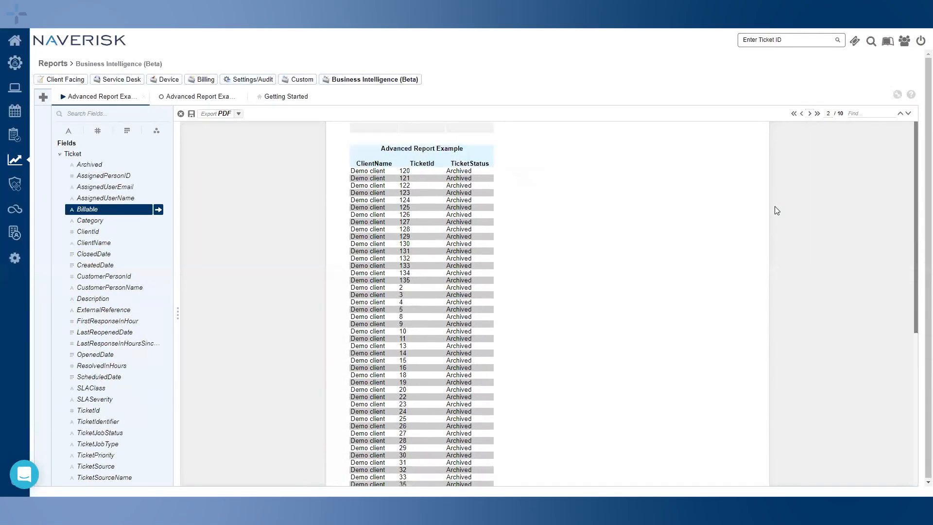
pyautogui.click(809, 114)
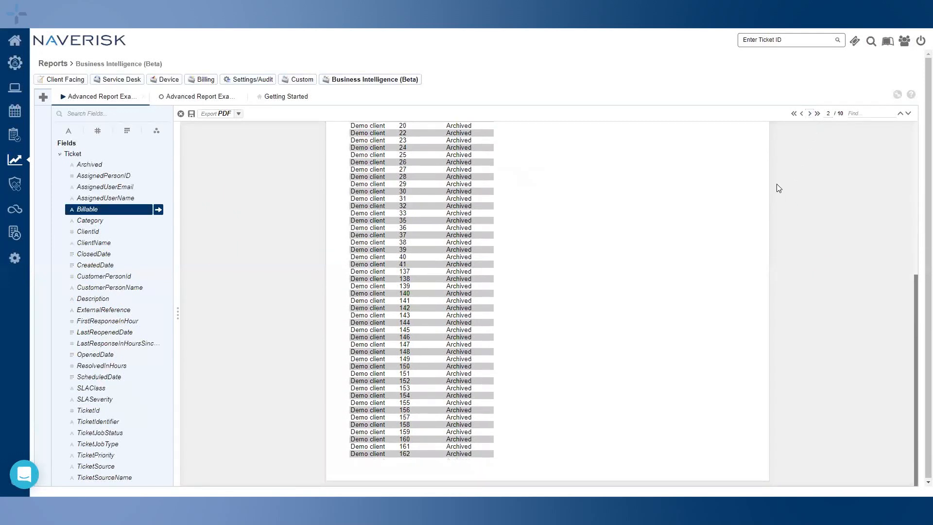
pyautogui.scroll(-5, 539, 253)
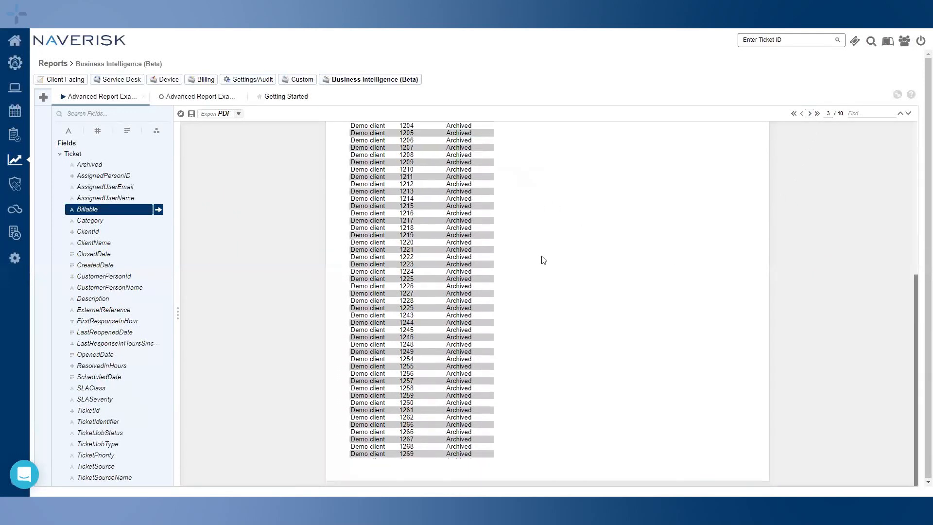
pyautogui.click(809, 114)
pyautogui.scroll(-5, 781, 171)
pyautogui.click(812, 116)
pyautogui.scroll(-5, 756, 226)
pyautogui.click(810, 115)
pyautogui.scroll(-5, 749, 220)
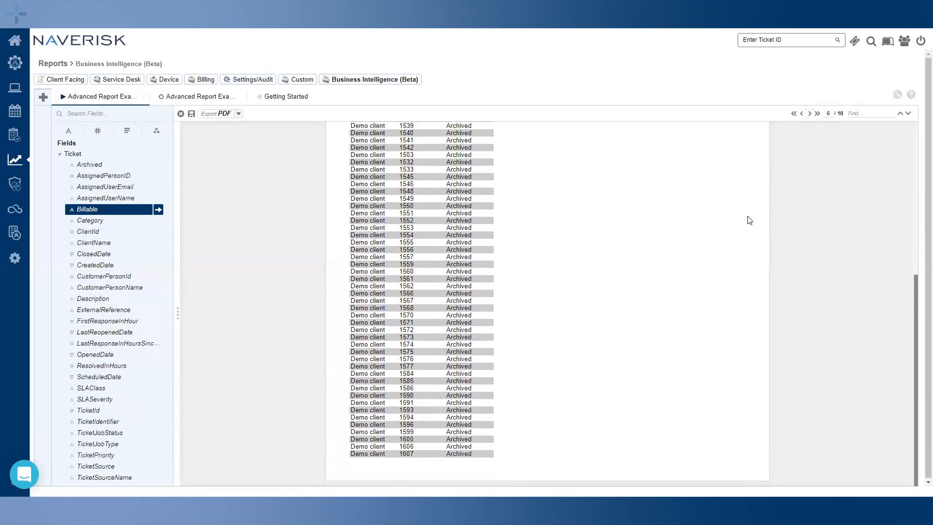
pyautogui.click(809, 115)
pyautogui.scroll(-5, 783, 203)
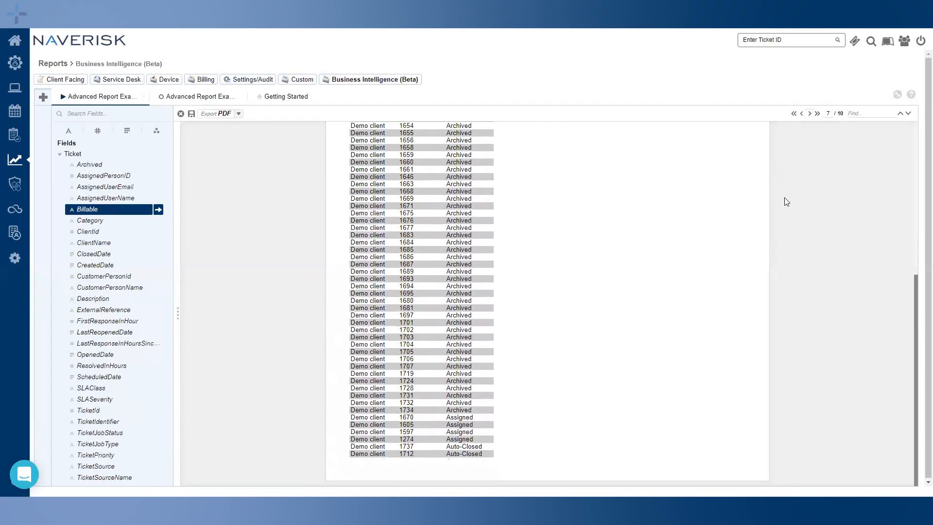
pyautogui.click(809, 115)
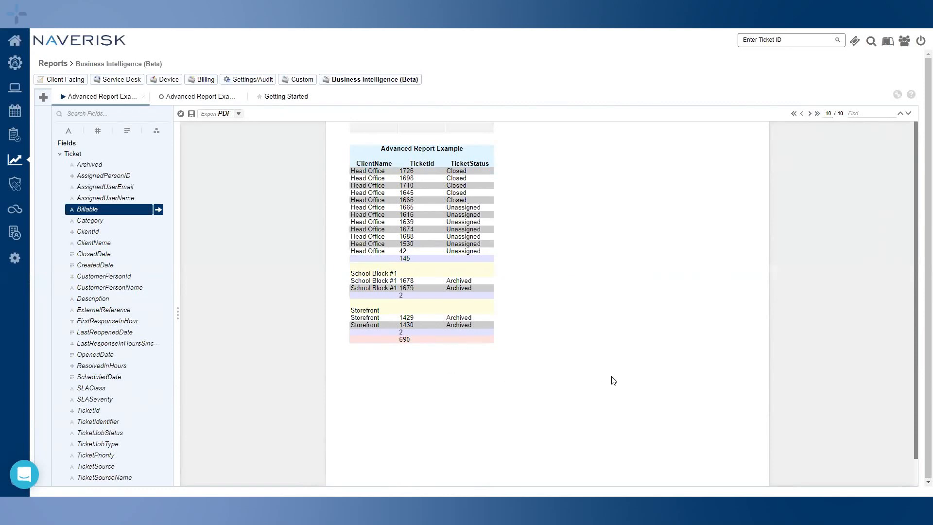
# Delete the ClientName column (column A) from the report design
pyautogui.click(199, 100)
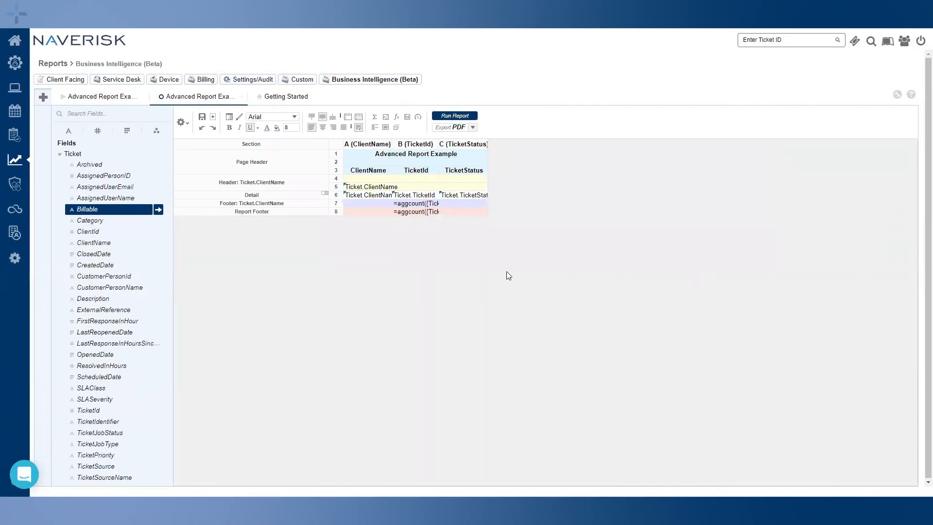
pyautogui.click(368, 189)
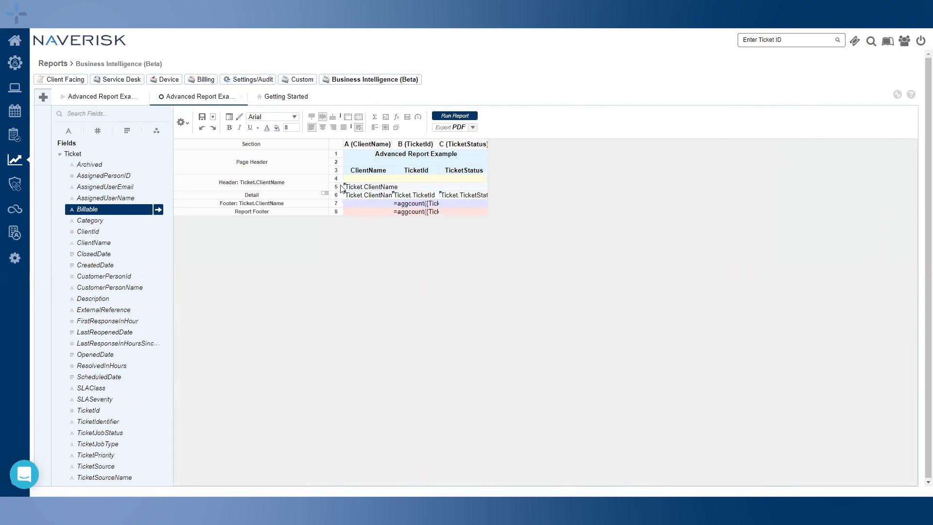
pyautogui.click(100, 100)
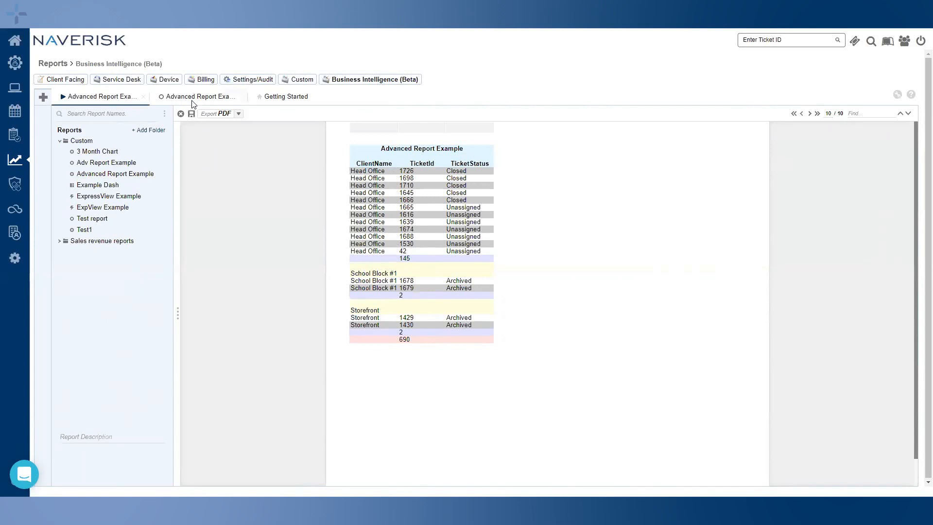
pyautogui.click(193, 113)
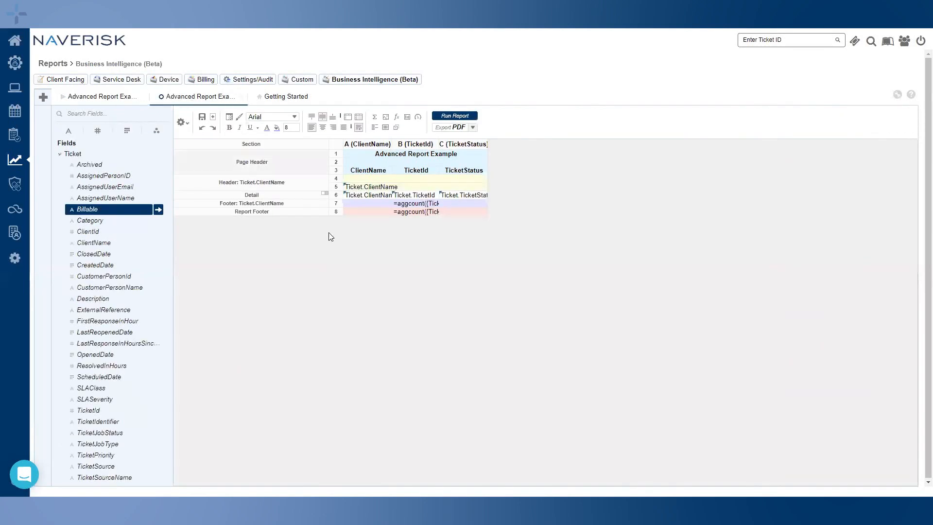
pyautogui.rightClick(367, 145)
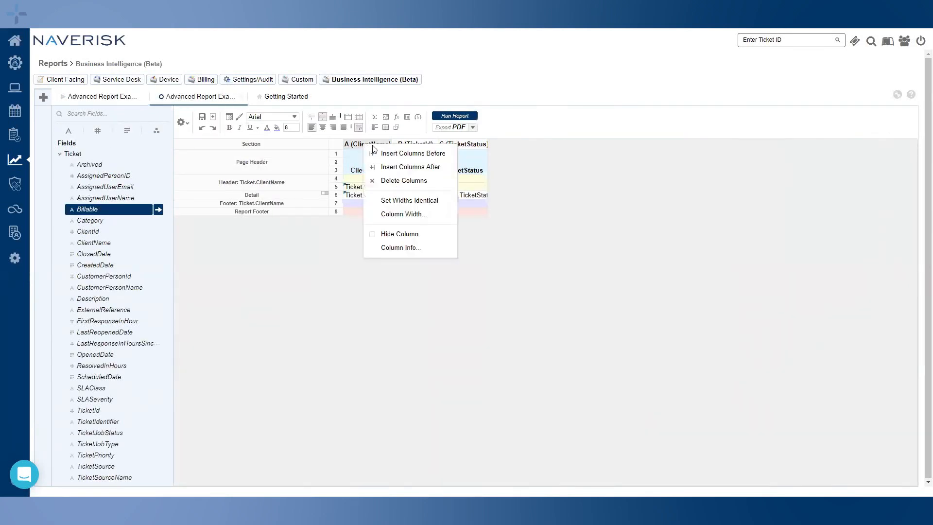
pyautogui.click(401, 181)
# Rerun the report filtered to all six clients, including Warehouse and Storefront, then close the previews
pyautogui.click(466, 128)
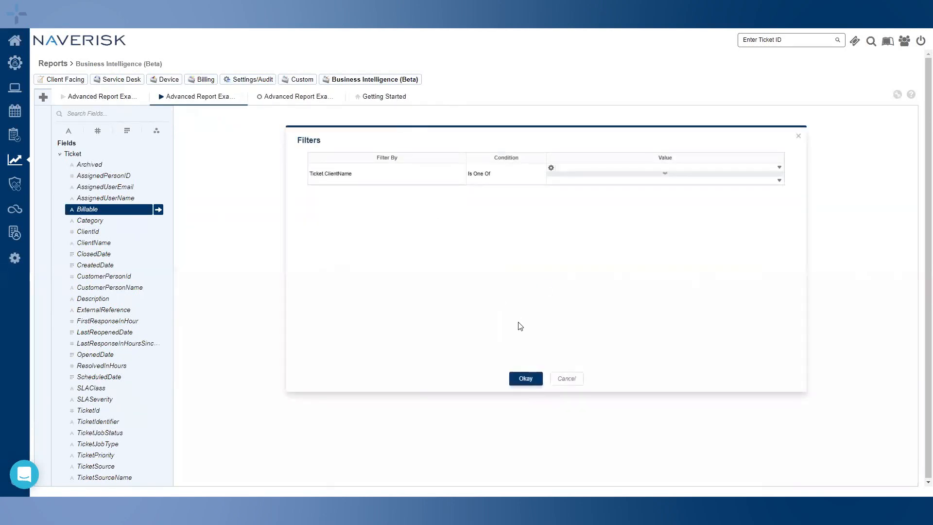
pyautogui.click(671, 168)
pyautogui.click(562, 176)
pyautogui.click(562, 185)
pyautogui.click(561, 194)
pyautogui.click(561, 212)
pyautogui.click(561, 231)
pyautogui.click(562, 222)
pyautogui.click(526, 378)
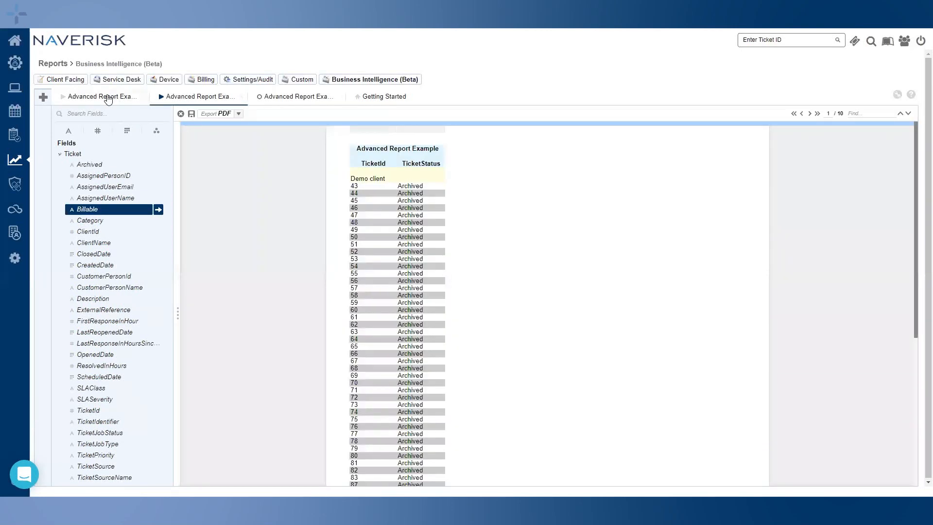
pyautogui.middleClick(105, 95)
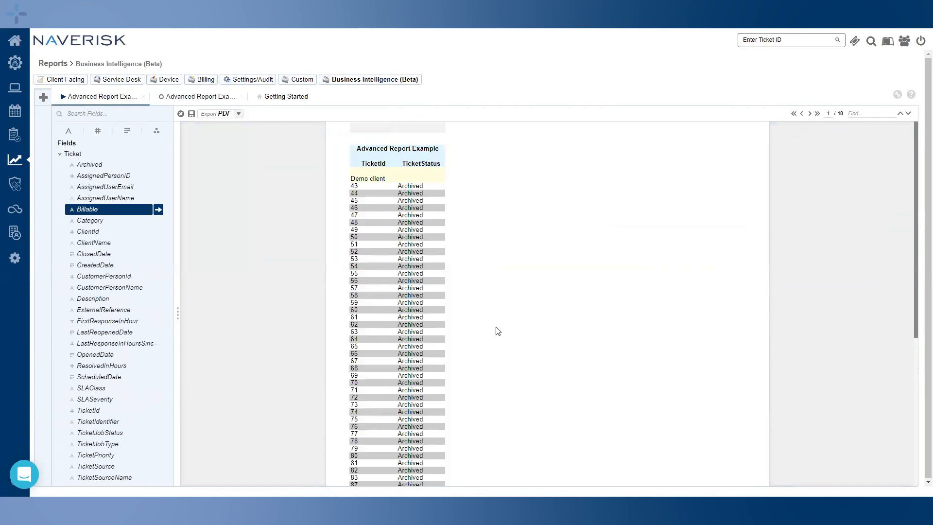
pyautogui.click(127, 103)
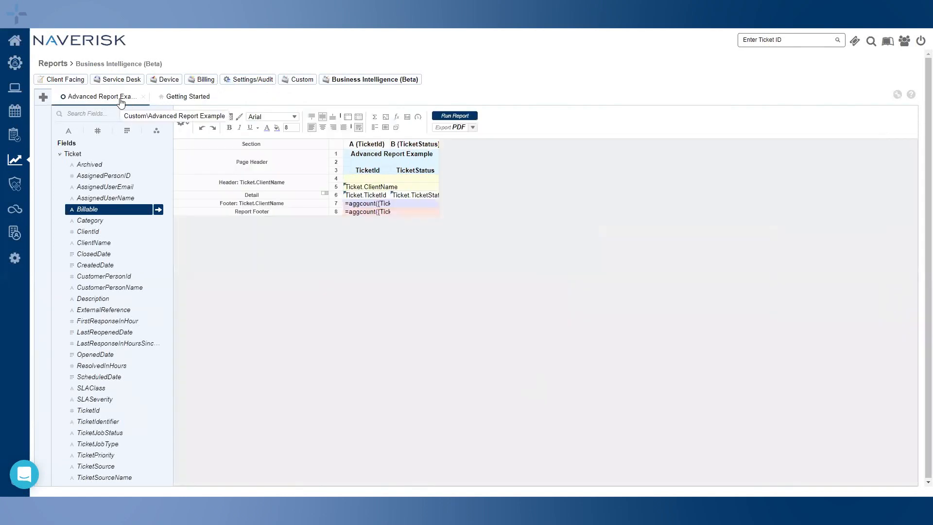
# Save the report and delete its Ticket.ClientName filter
pyautogui.click(202, 117)
pyautogui.click(186, 126)
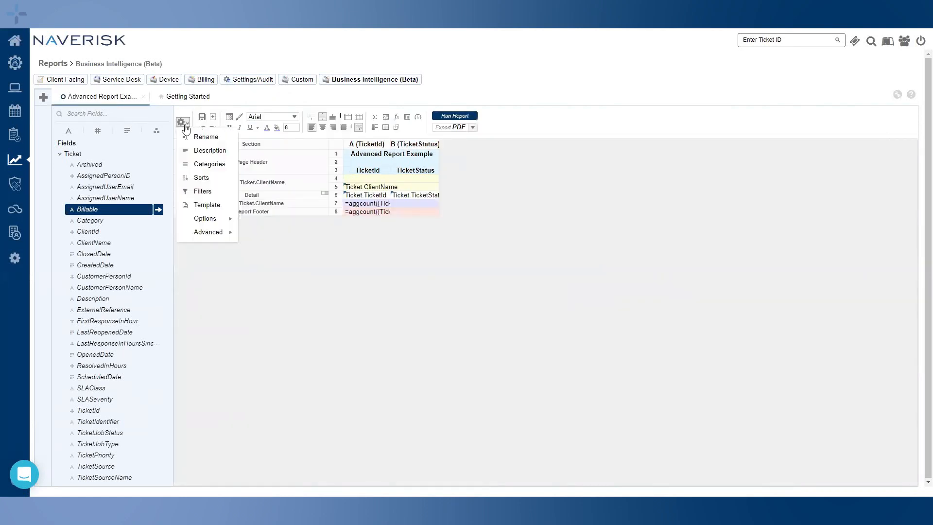
pyautogui.click(202, 192)
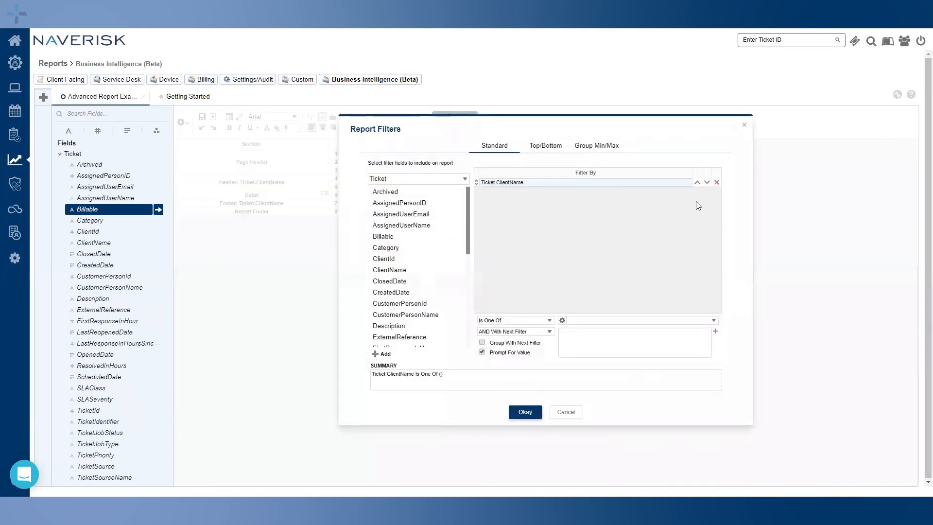
pyautogui.click(716, 183)
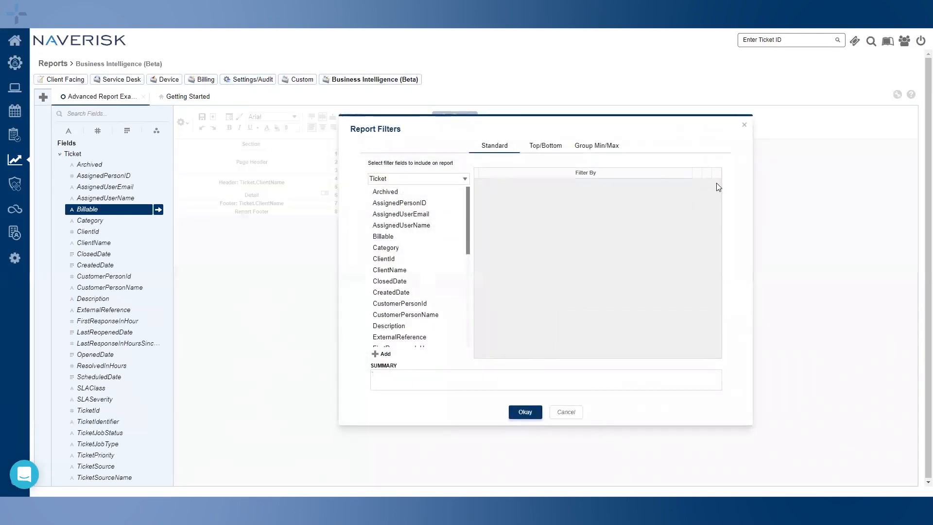
pyautogui.click(525, 412)
# Save the report again and close the Advanced Report Example tab
pyautogui.click(202, 118)
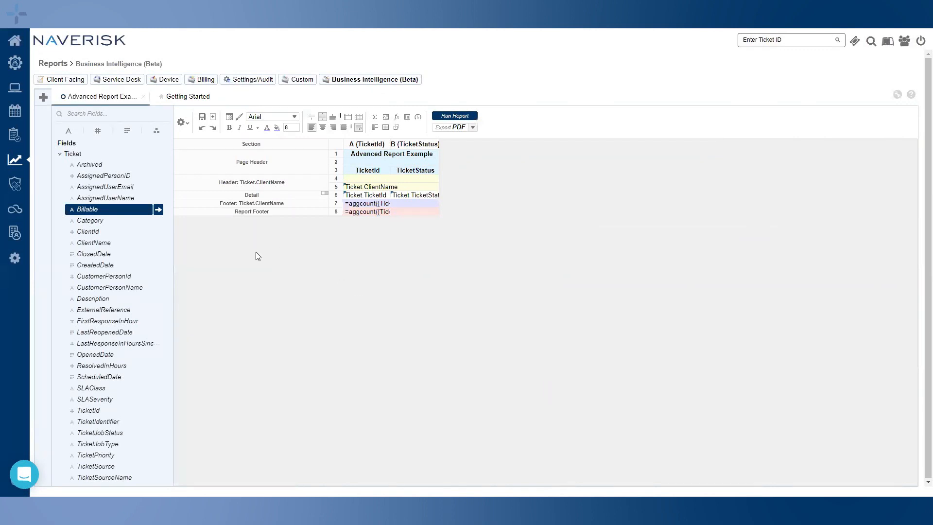
pyautogui.click(202, 118)
pyautogui.click(143, 96)
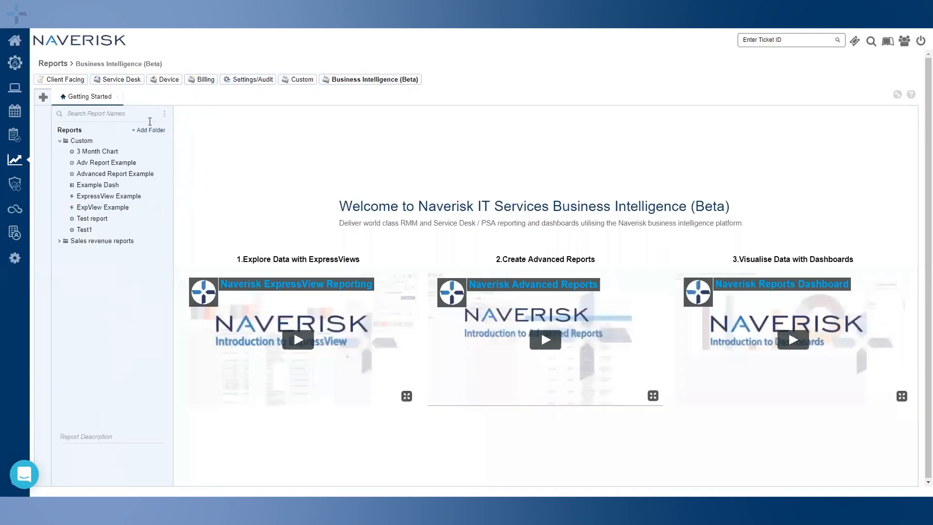
# Create a new dashboard and place a new tile across the top of its canvas
pyautogui.click(43, 97)
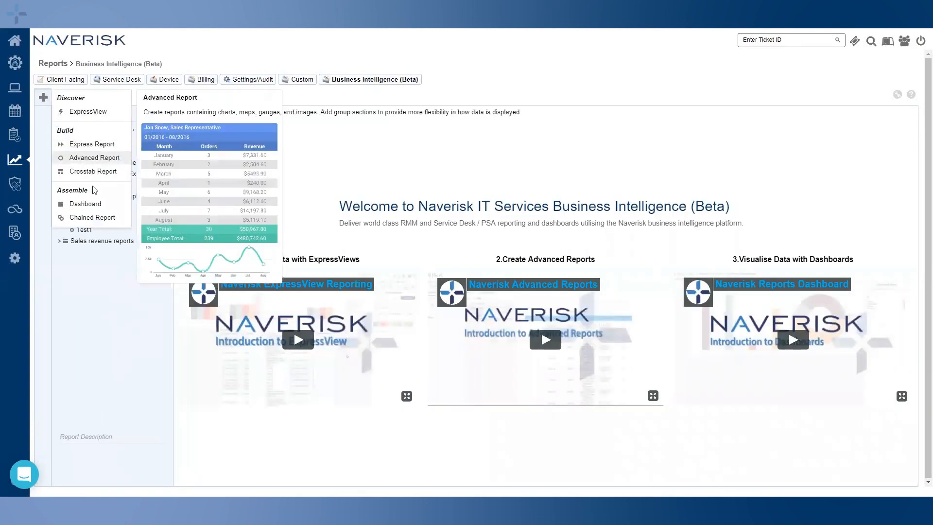
pyautogui.click(85, 204)
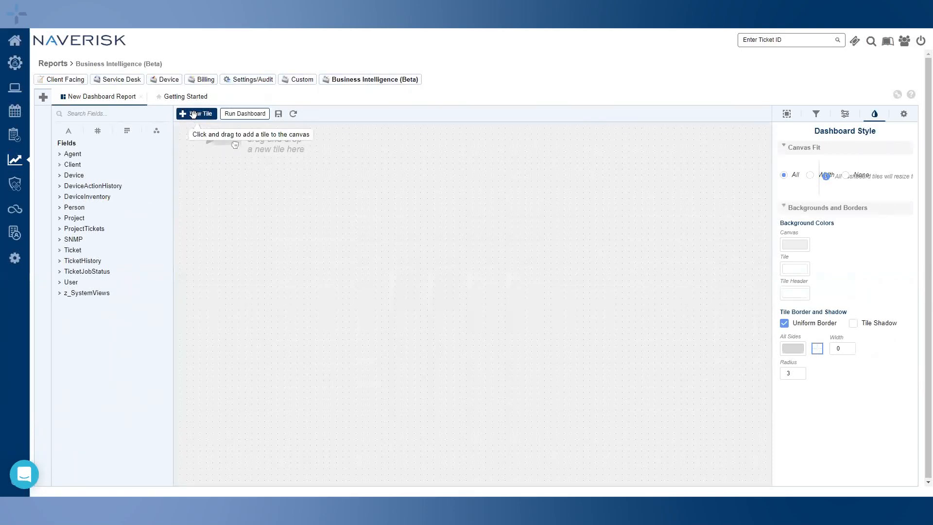
pyautogui.moveTo(190, 113); pyautogui.dragTo(449, 430)
pyautogui.moveTo(449, 430); pyautogui.dragTo(420, 223)
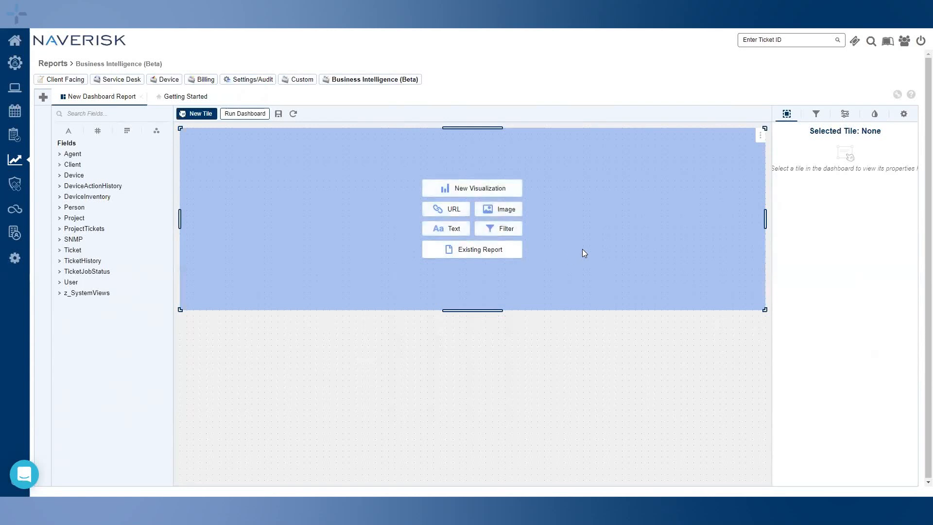
pyautogui.click(510, 187)
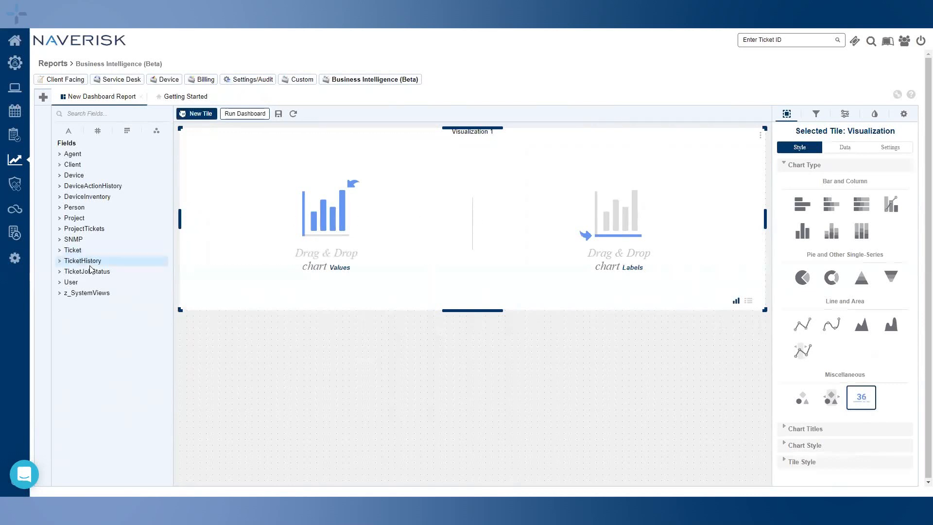
# Build a vertical column chart with TicketPriority as labels and a Ticket field as values
pyautogui.click(60, 252)
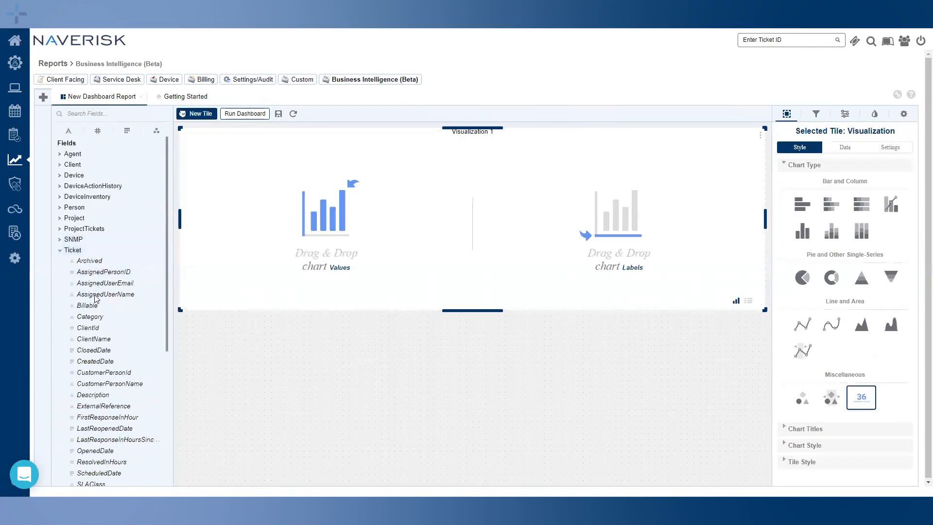
pyautogui.scroll(-4, 100, 311)
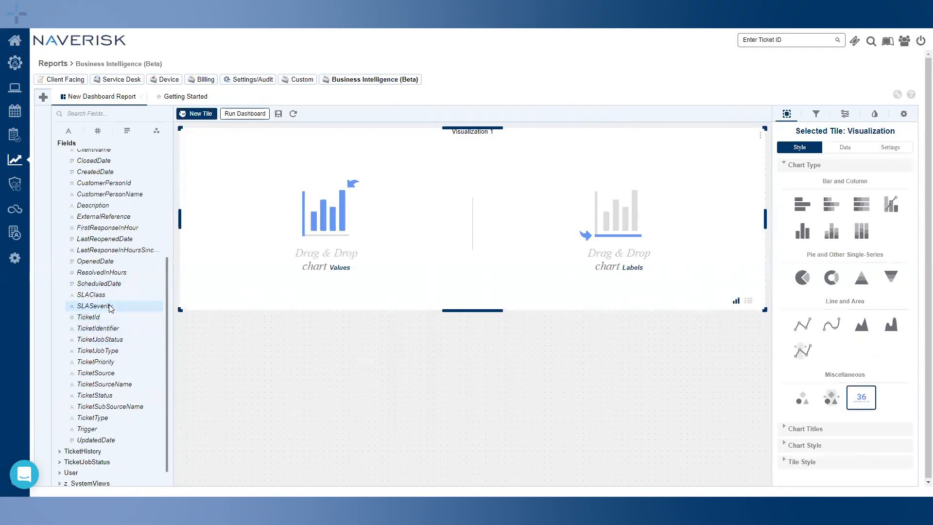
pyautogui.moveTo(111, 364); pyautogui.dragTo(667, 200)
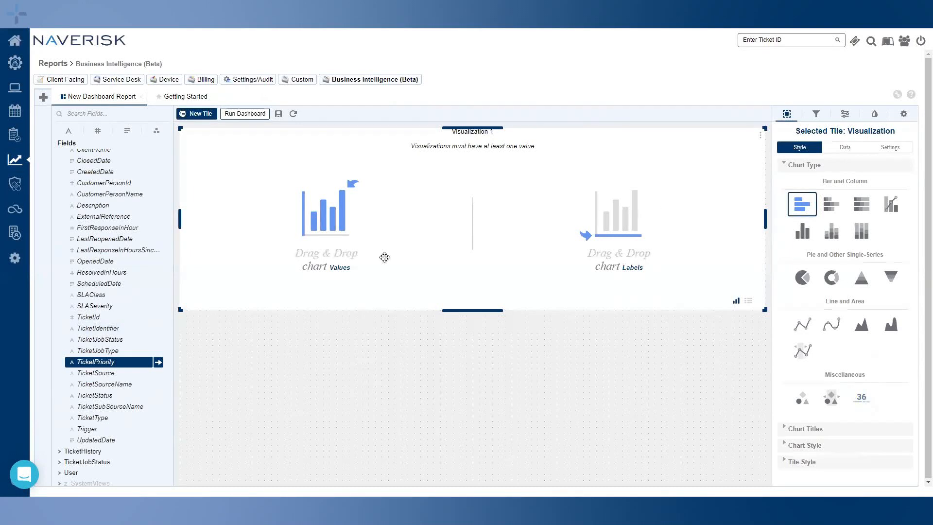
pyautogui.scroll(1, 90, 296)
pyautogui.scroll(-1, 89, 311)
pyautogui.moveTo(88, 317); pyautogui.dragTo(347, 223)
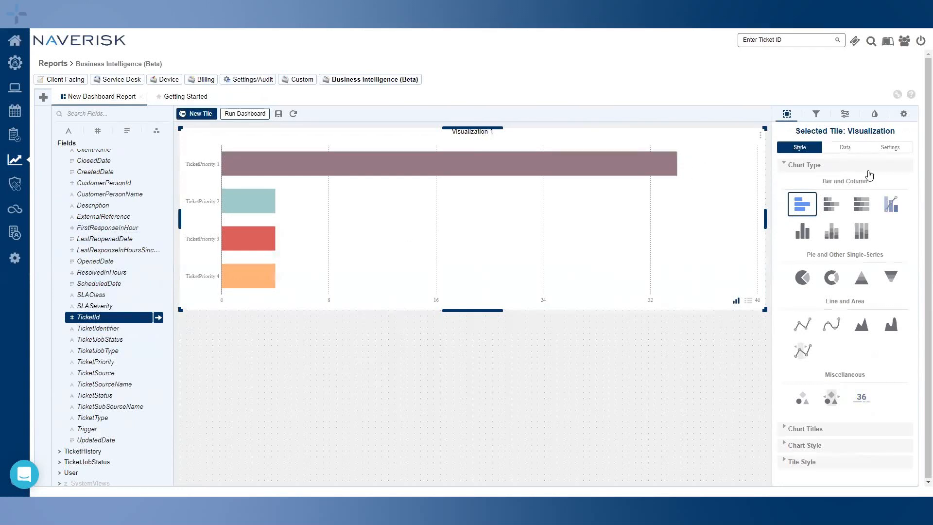
pyautogui.click(804, 236)
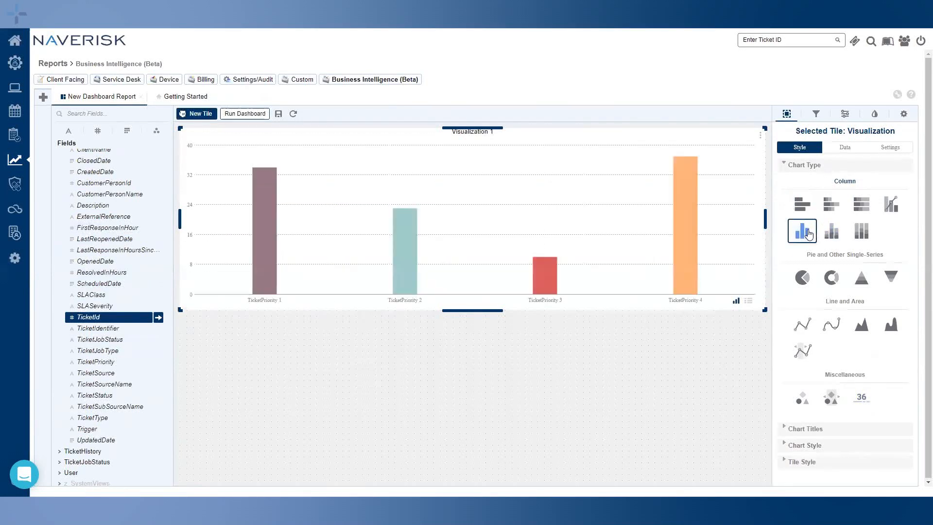
# Remove the empty extra value series and review the tile's settings before deselecting it
pyautogui.click(844, 148)
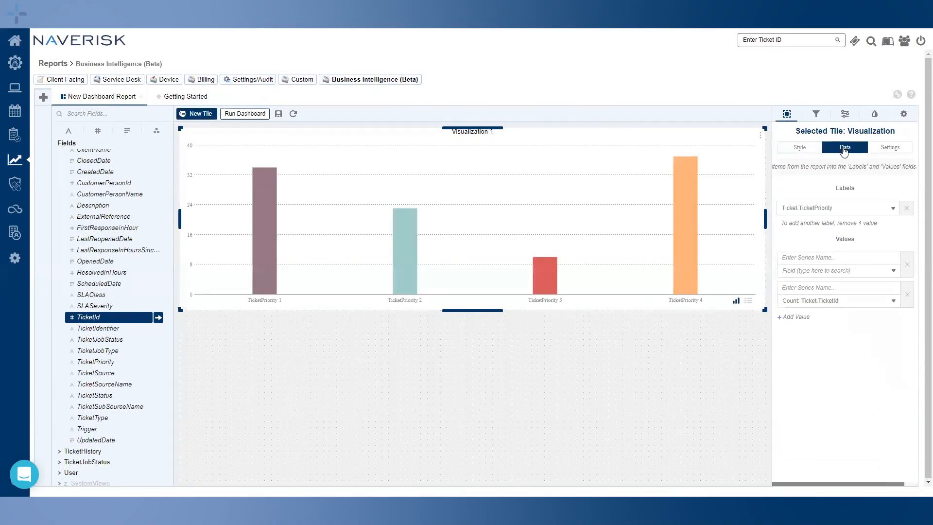
pyautogui.click(906, 263)
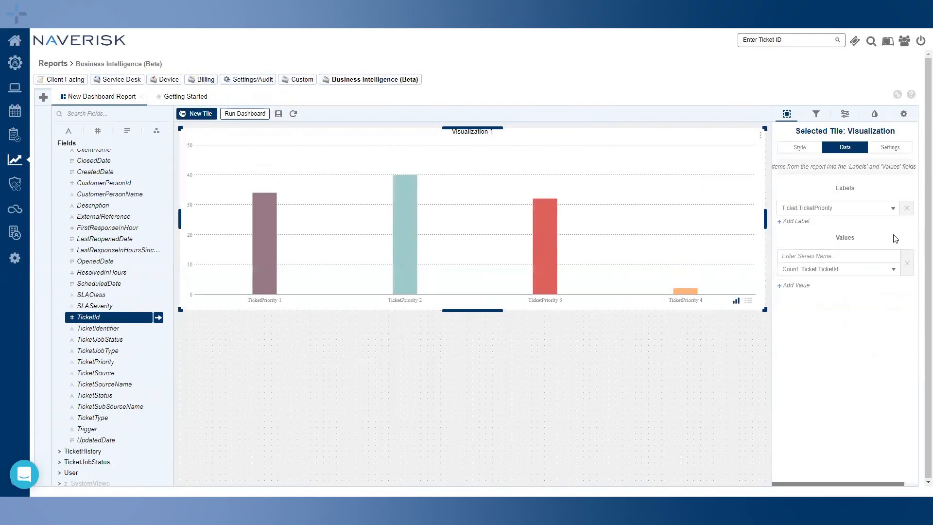
pyautogui.click(903, 147)
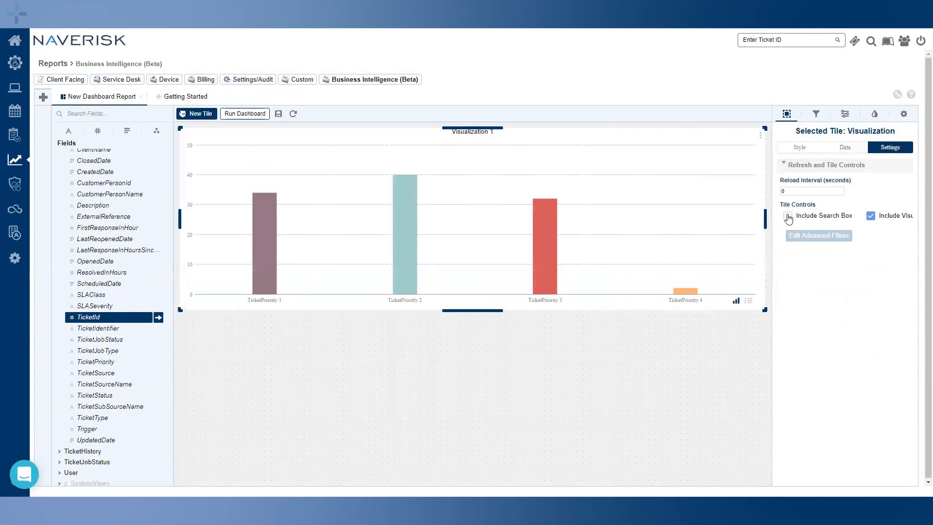
pyautogui.click(807, 148)
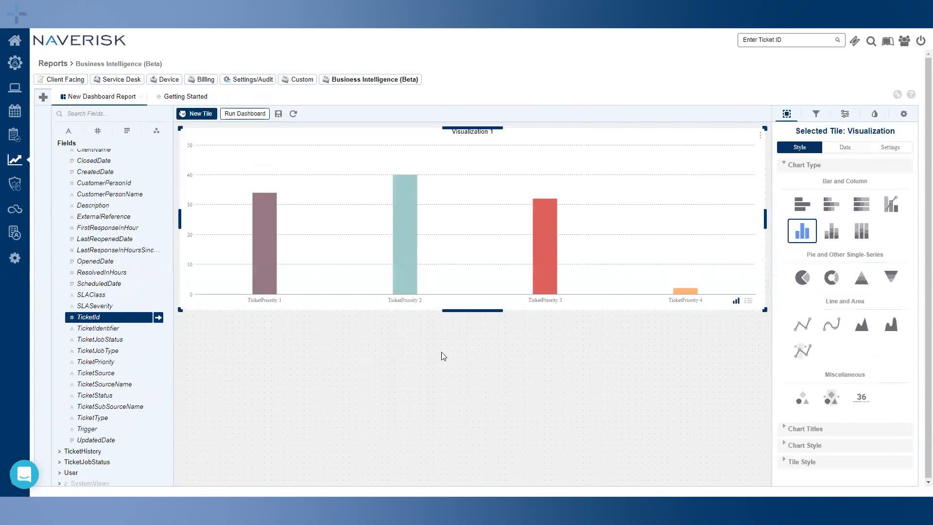
pyautogui.click(383, 360)
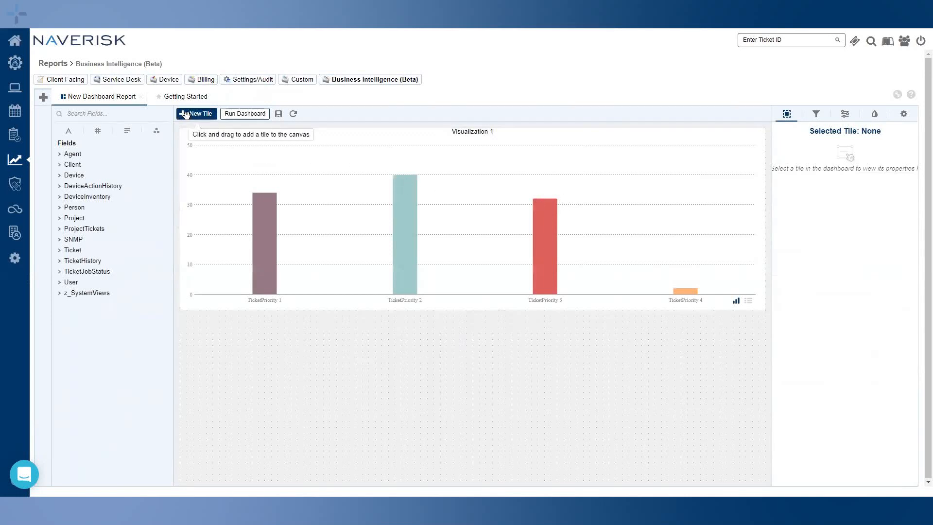
# Drop a new tile below the chart and embed the existing Advanced Report Example in it
pyautogui.moveTo(188, 114); pyautogui.dragTo(243, 382)
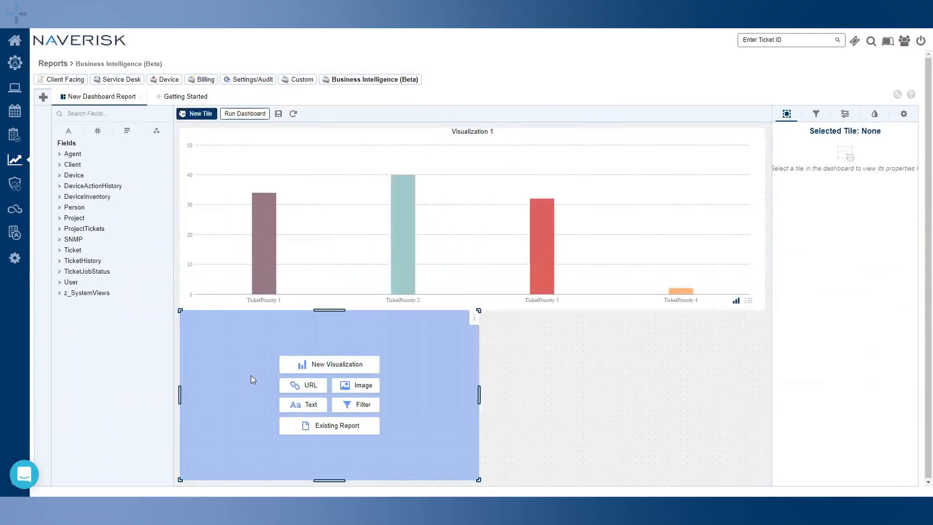
pyautogui.click(320, 428)
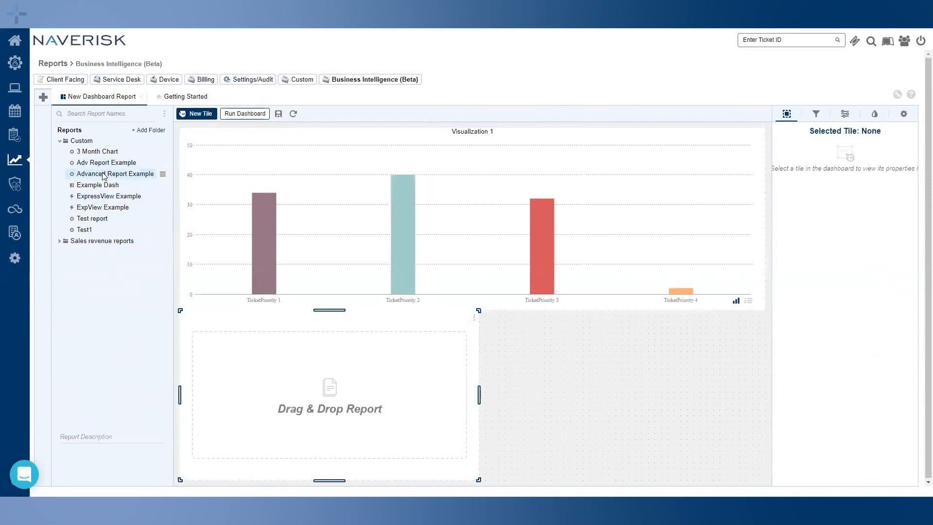
pyautogui.moveTo(102, 176); pyautogui.dragTo(322, 408)
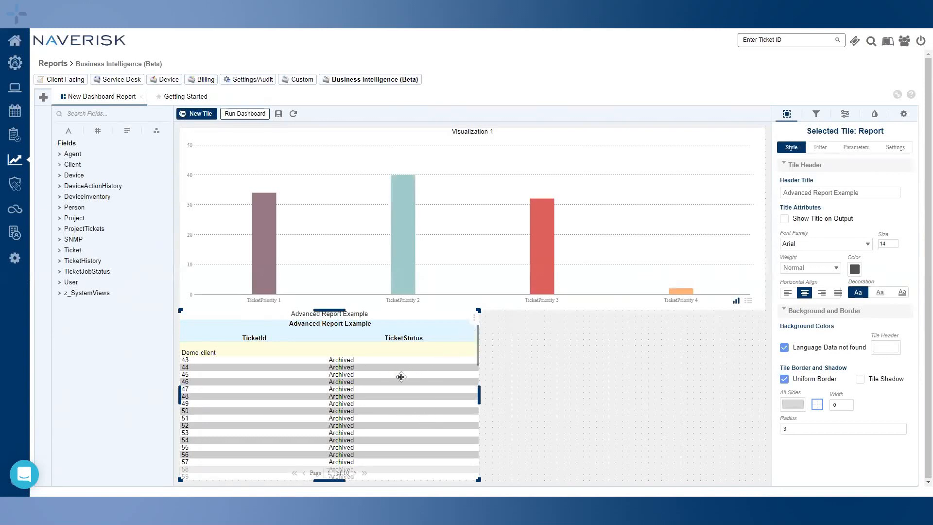
# Expand the report tile to fill the dashboard, then collapse it back to normal size
pyautogui.click(474, 318)
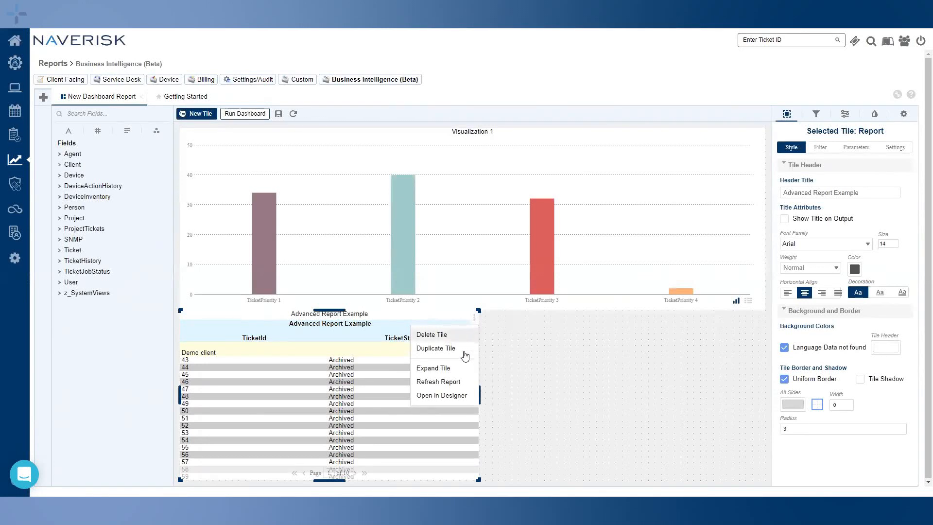
pyautogui.click(457, 369)
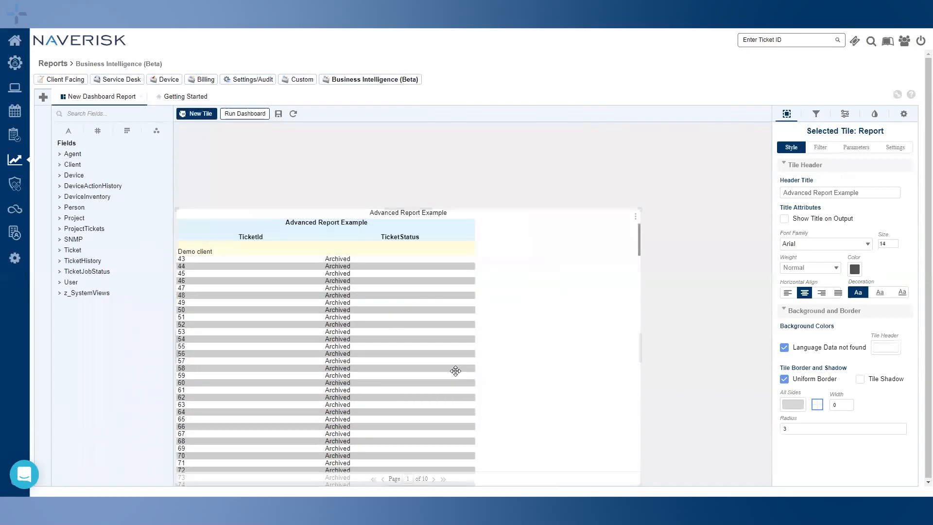
pyautogui.click(766, 131)
pyautogui.click(740, 181)
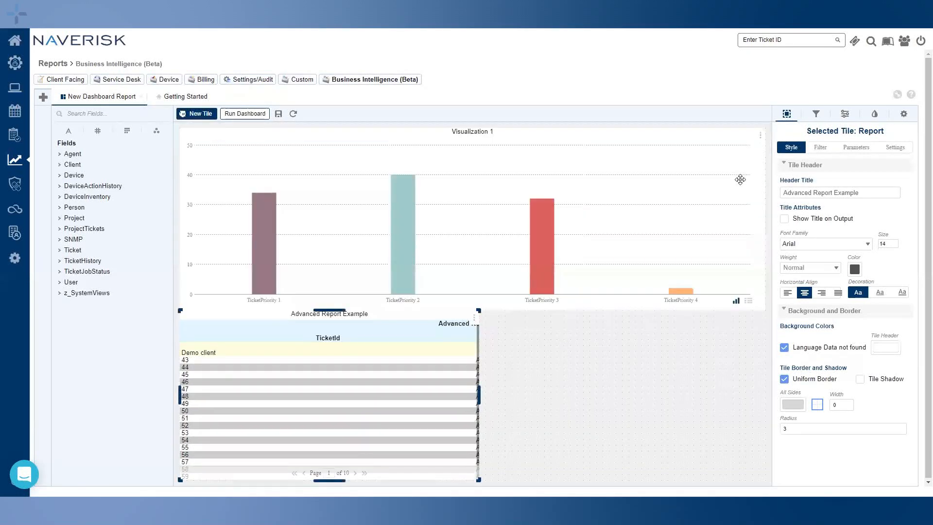
pyautogui.click(474, 317)
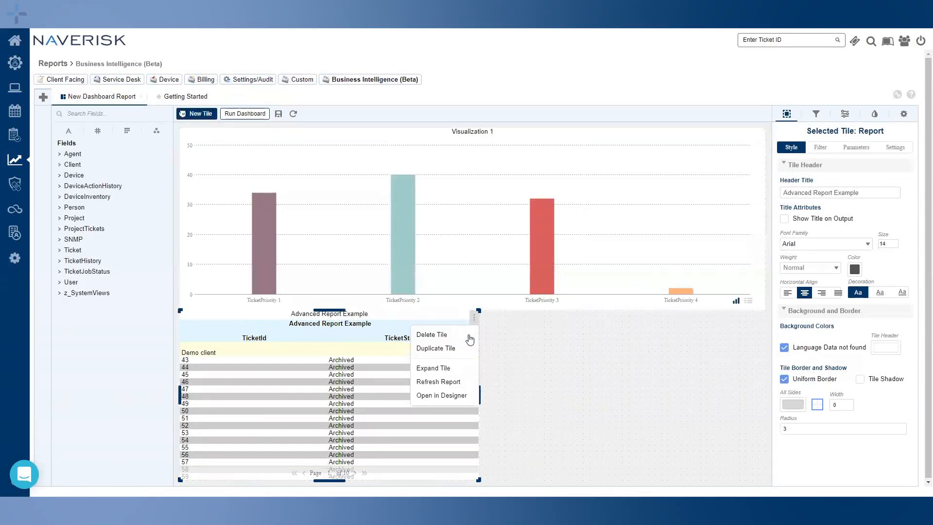
# In Designer, fill the ClientName row of Advanced Report Example light green and save the report
pyautogui.click(456, 397)
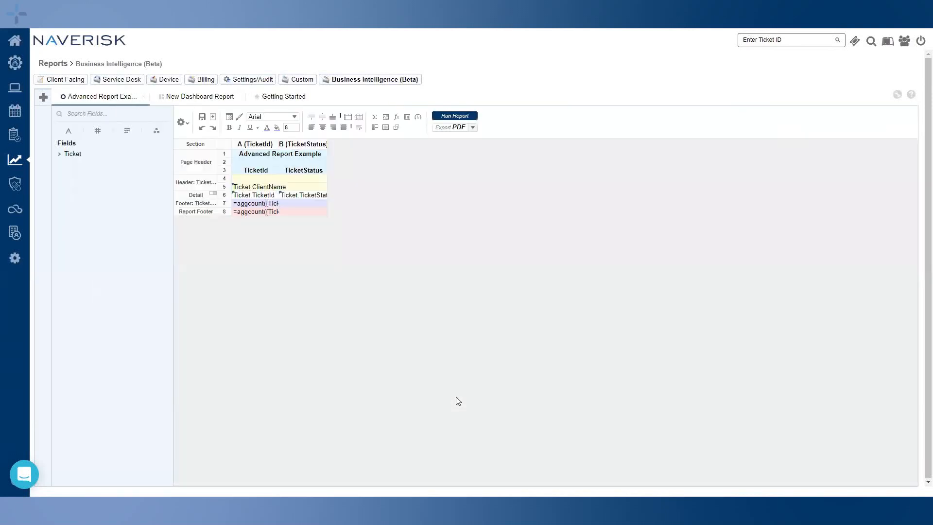
pyautogui.click(273, 190)
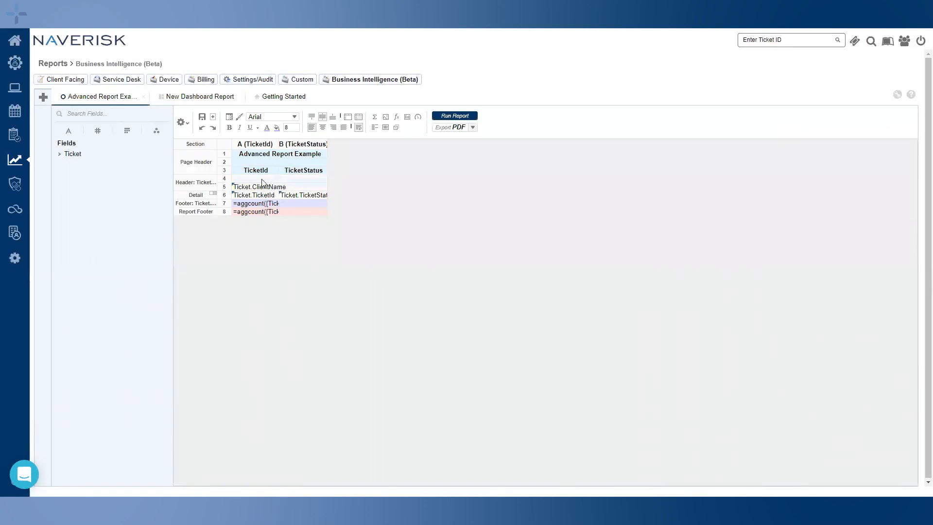
pyautogui.click(276, 128)
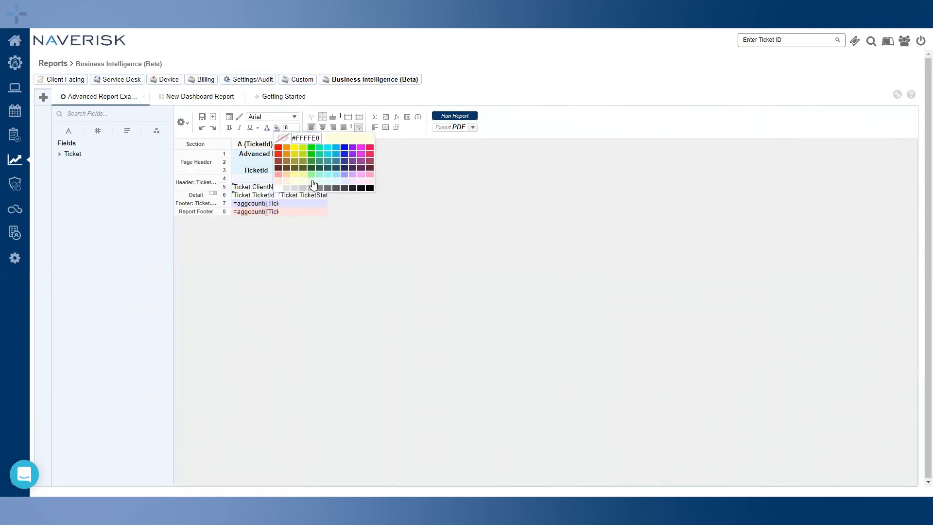
pyautogui.click(315, 188)
pyautogui.click(201, 117)
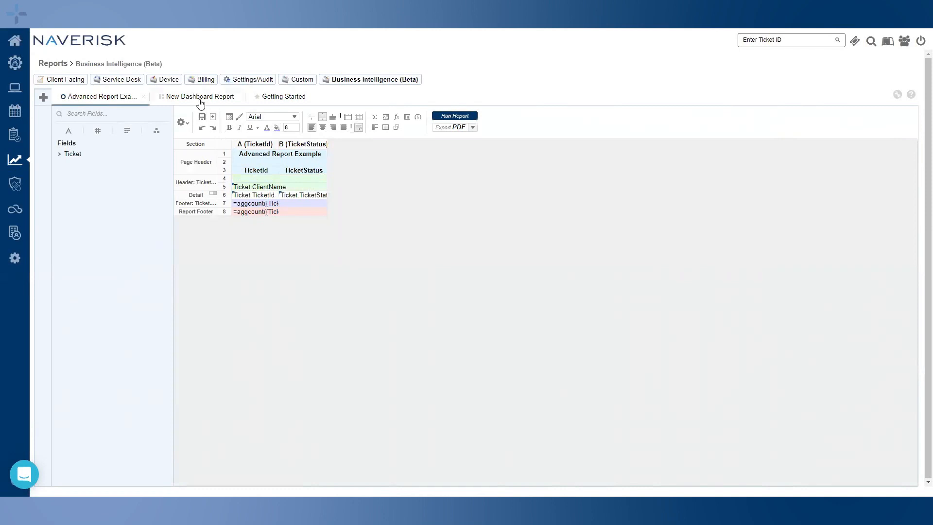
# Refresh the report tile on the dashboard and add a Filter tile beside it
pyautogui.click(199, 97)
pyautogui.click(474, 318)
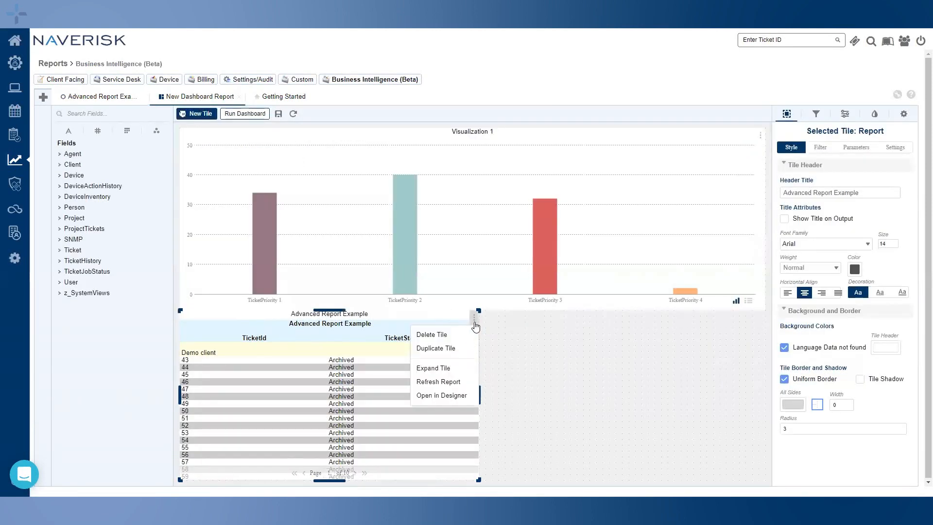
pyautogui.click(439, 381)
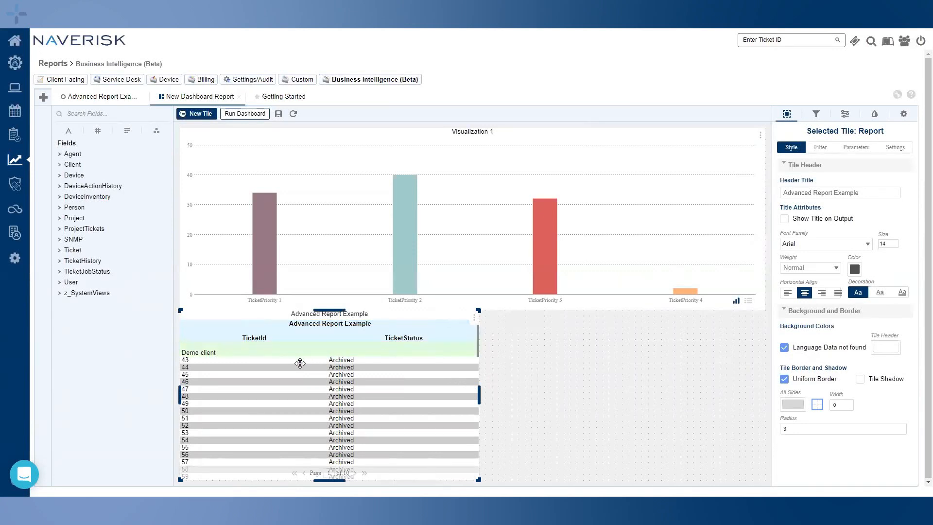
pyautogui.click(520, 368)
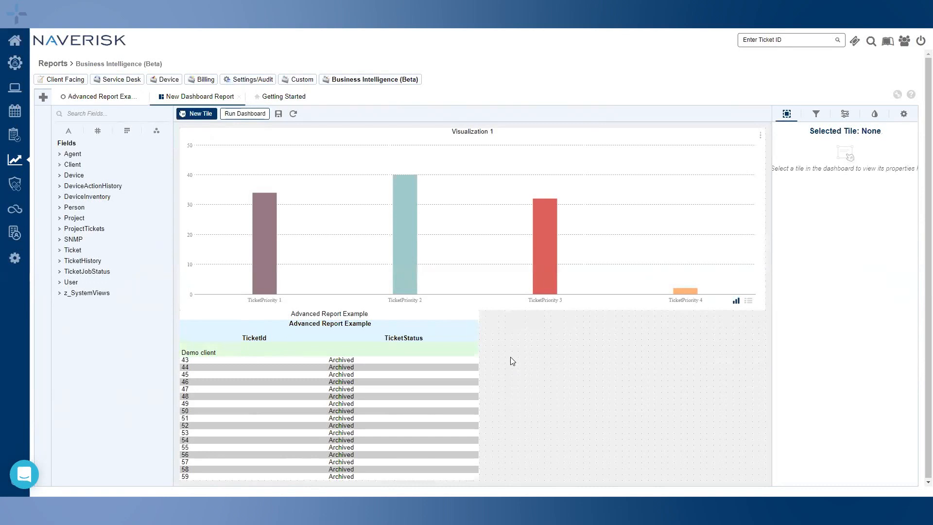
pyautogui.moveTo(197, 114); pyautogui.dragTo(612, 387)
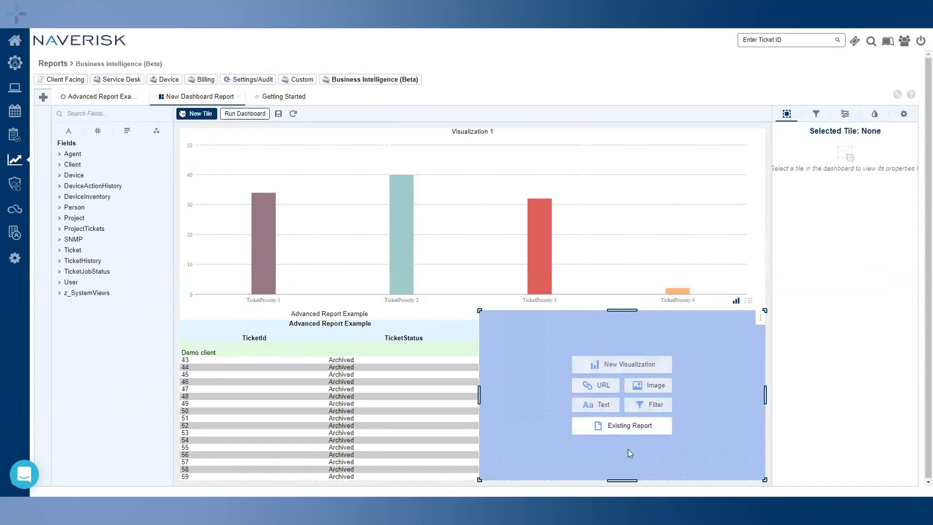
pyautogui.click(660, 409)
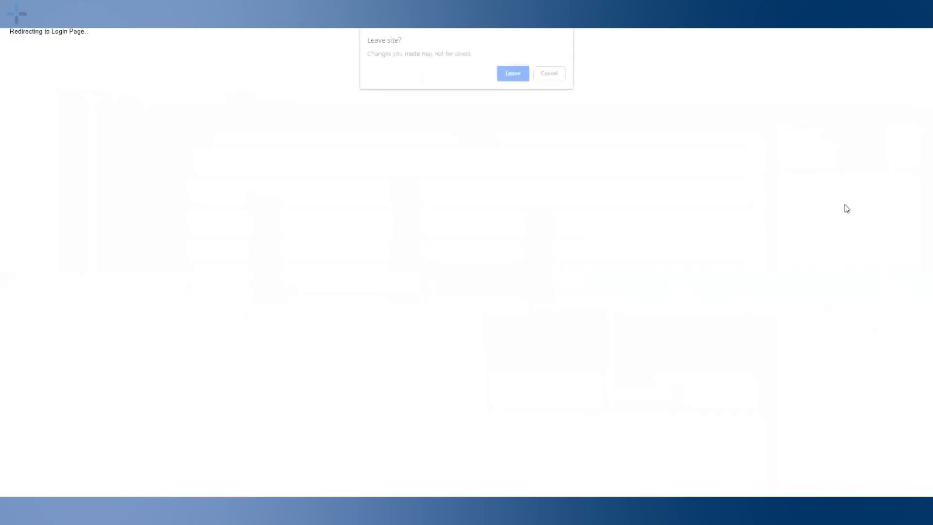
# Leave the page and log back in with the account username and password
pyautogui.click(514, 74)
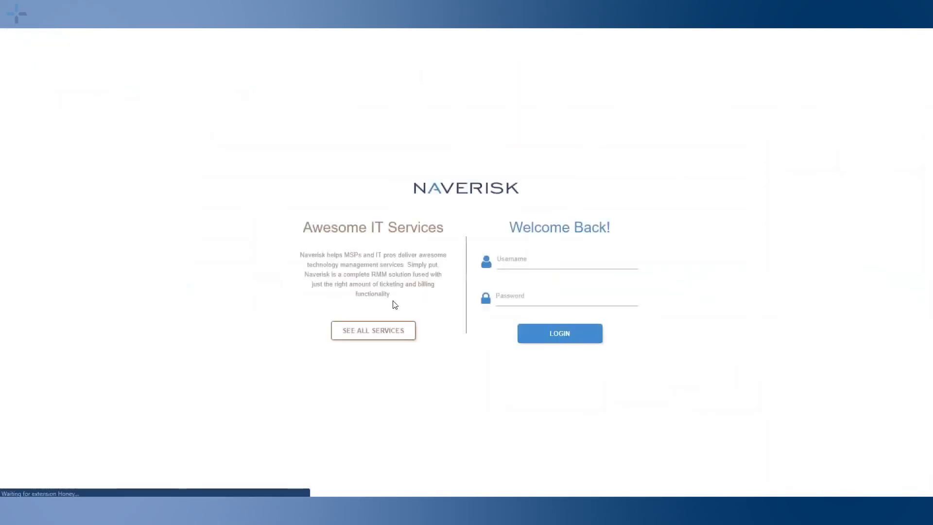
pyautogui.click(516, 260)
pyautogui.write('Nick')
pyautogui.press('Tab')
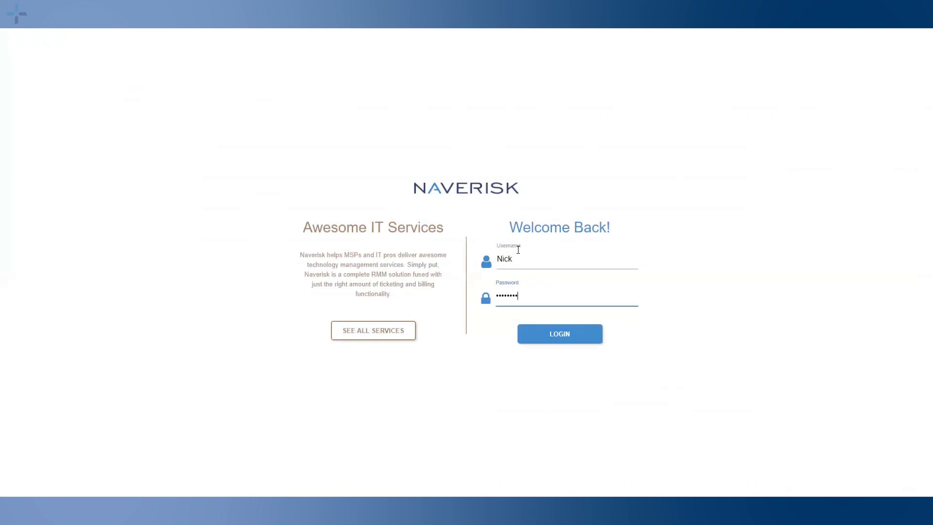
pyautogui.click(556, 337)
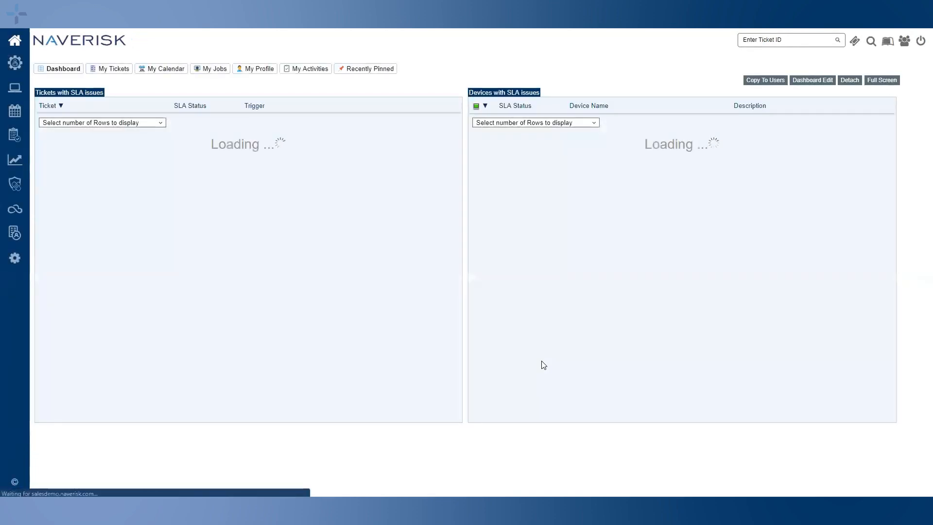
# From Reports > Business Intelligence (Beta), expand Custom and create a new Dashboard
pyautogui.click(14, 160)
pyautogui.click(377, 82)
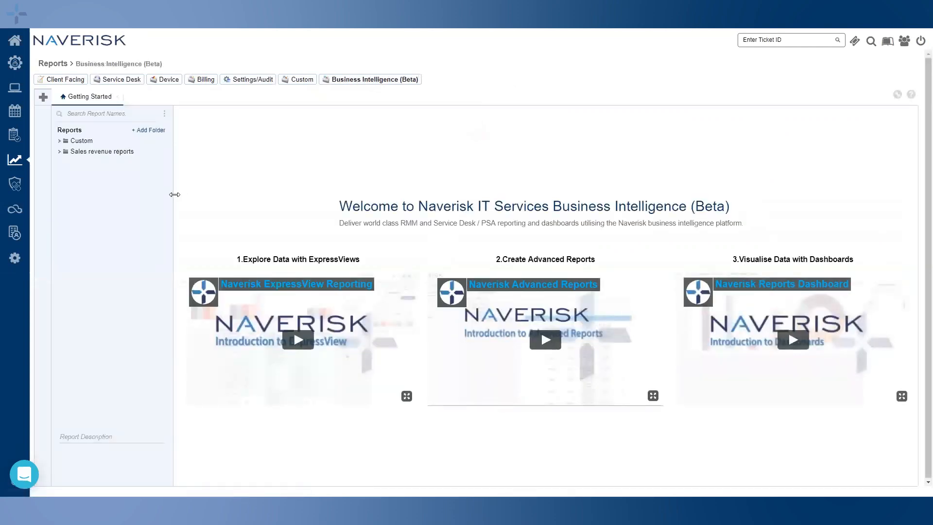
pyautogui.click(60, 141)
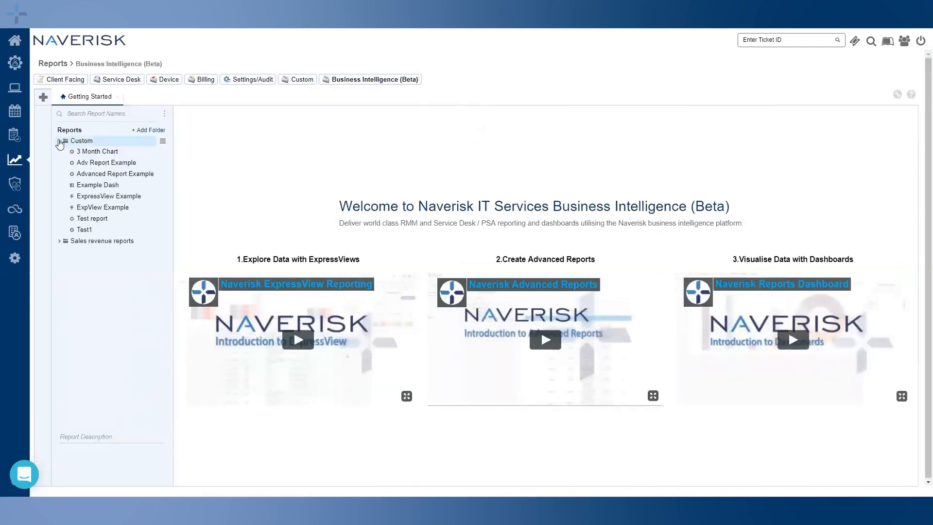
pyautogui.click(43, 97)
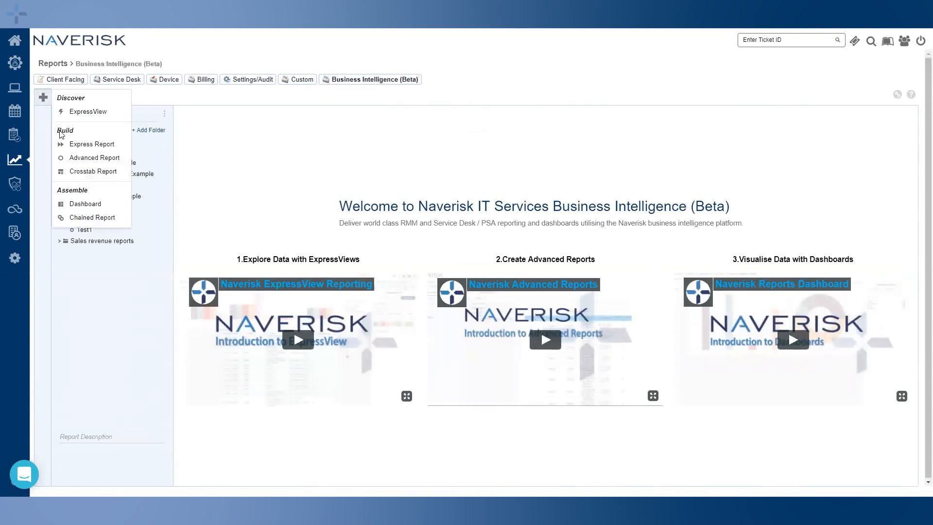
pyautogui.click(79, 206)
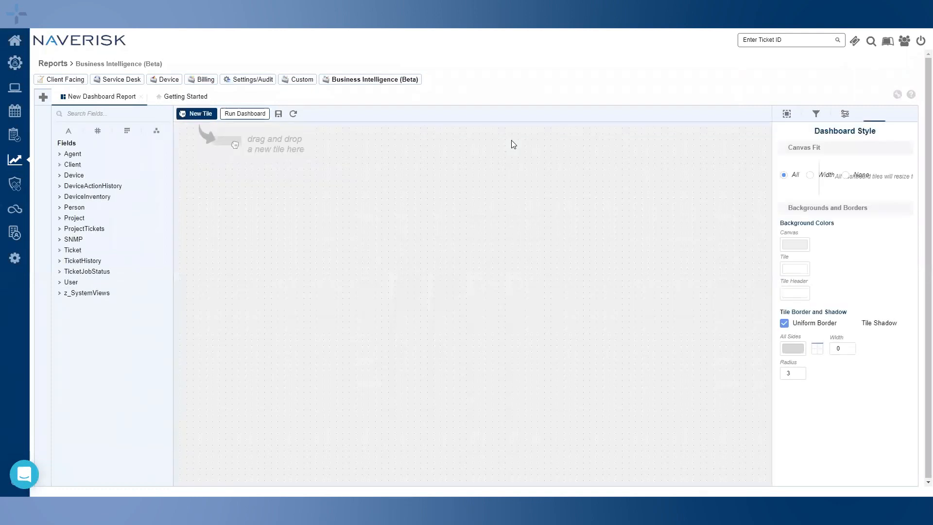
# Add a column chart tile counting TicketId per TicketPriority
pyautogui.moveTo(197, 114); pyautogui.dragTo(395, 208)
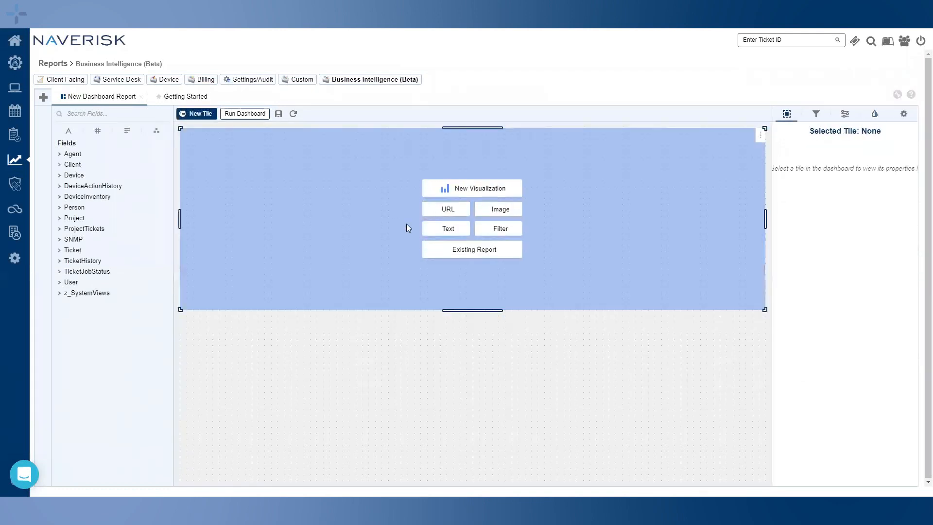
pyautogui.click(445, 188)
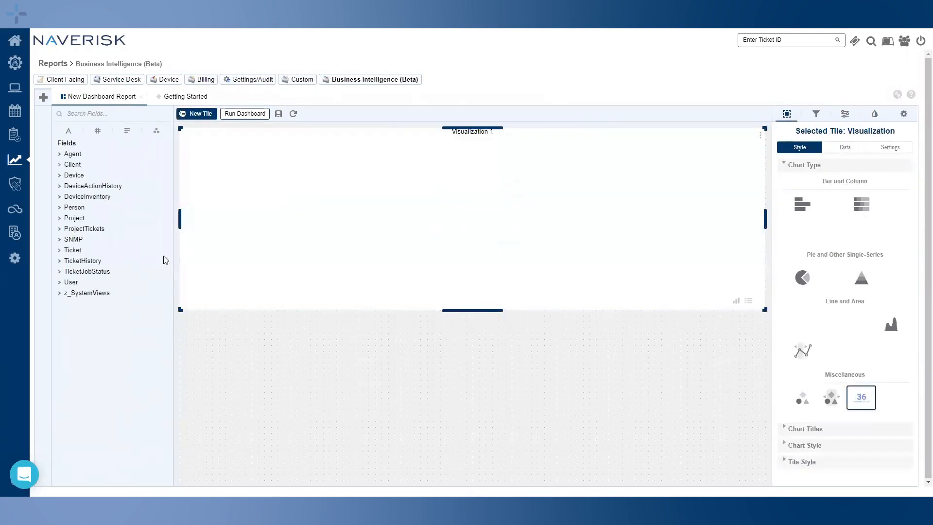
pyautogui.click(98, 251)
pyautogui.scroll(-3, 105, 287)
pyautogui.moveTo(101, 362); pyautogui.dragTo(652, 236)
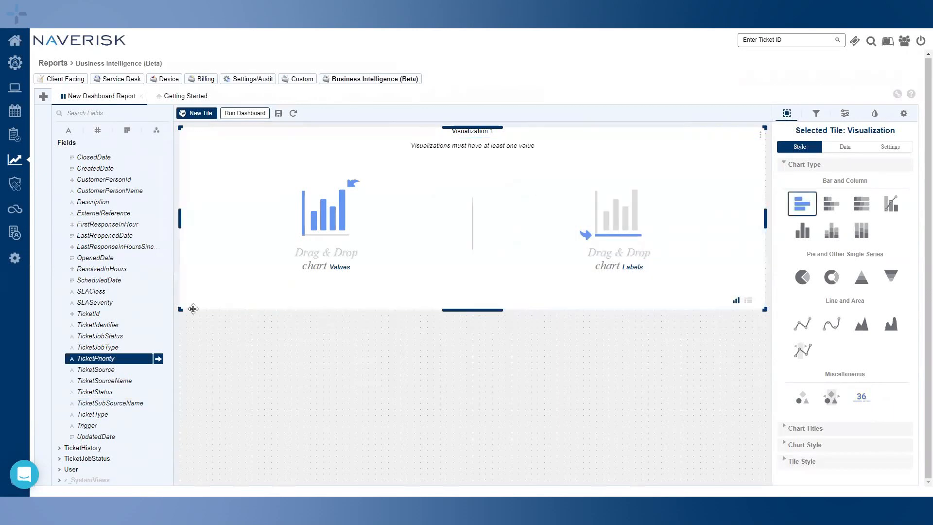
pyautogui.moveTo(97, 313); pyautogui.dragTo(400, 243)
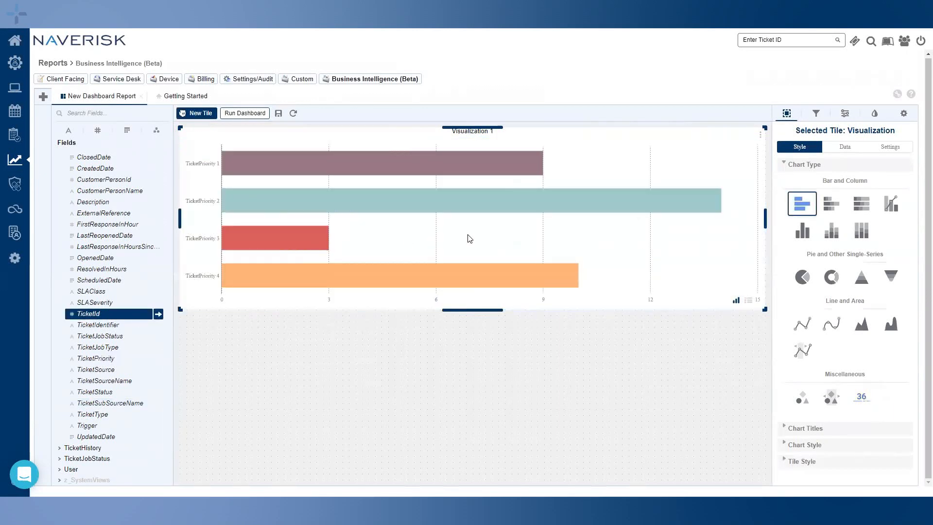
pyautogui.click(804, 231)
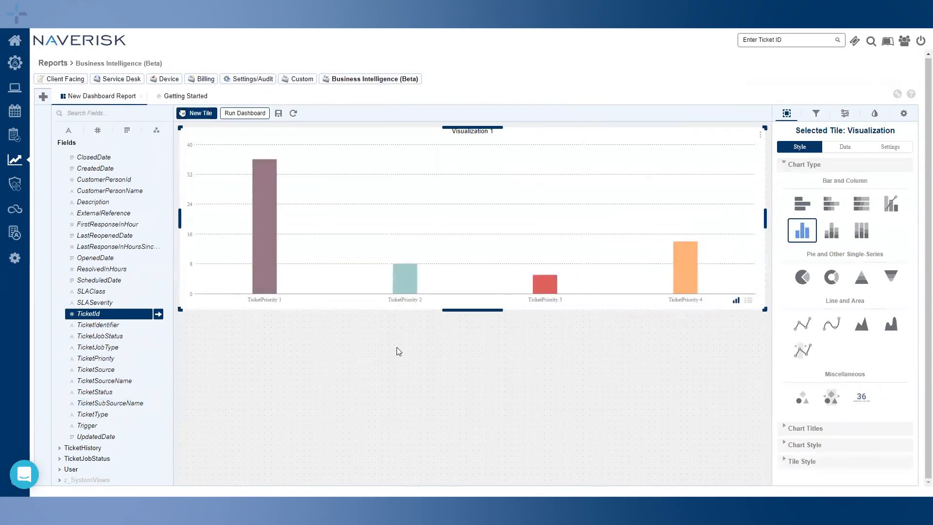
# Embed Advanced Report Example in a tile below the chart and add a Filter tile beside it
pyautogui.moveTo(197, 113); pyautogui.dragTo(254, 397)
pyautogui.click(329, 426)
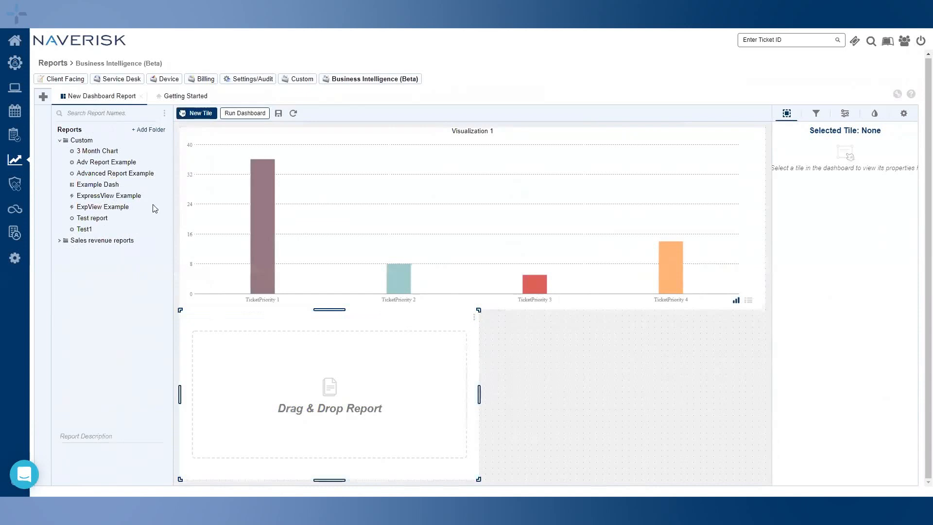
pyautogui.moveTo(107, 173); pyautogui.dragTo(309, 365)
pyautogui.moveTo(201, 112); pyautogui.dragTo(630, 389)
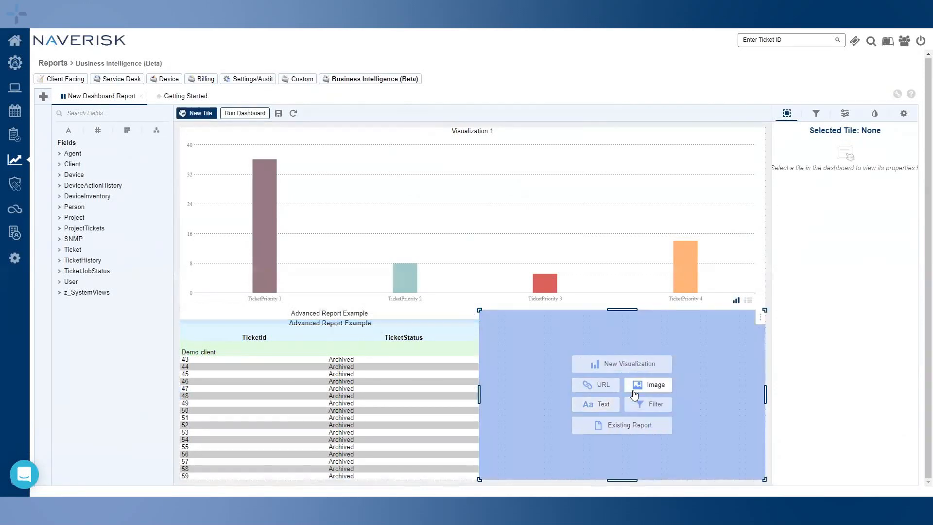
pyautogui.click(669, 400)
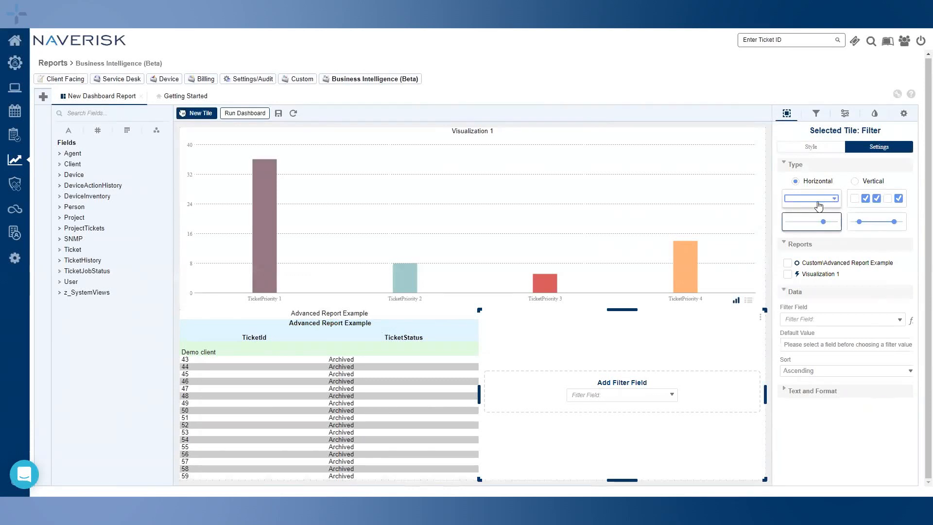
# Make the filter a checkbox list on Ticket.ClientName, applied to Advanced Report Example too
pyautogui.click(818, 206)
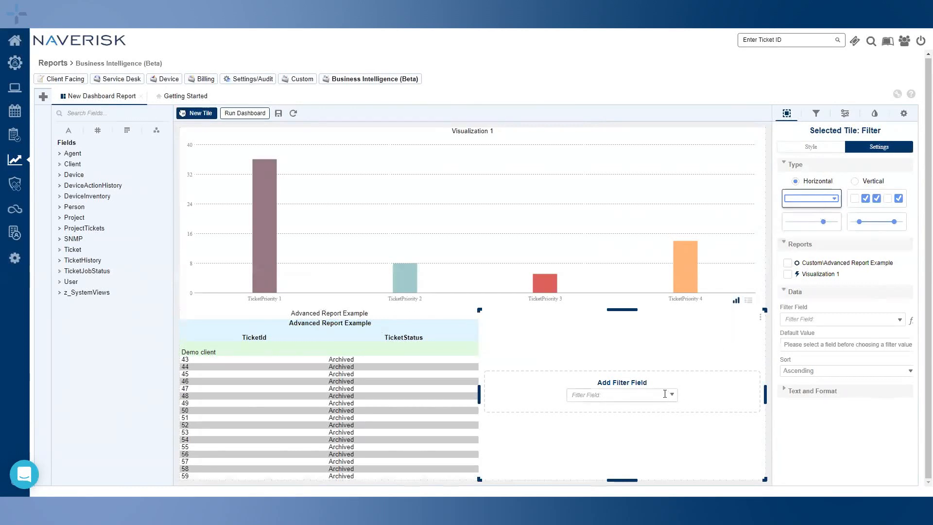
pyautogui.click(880, 199)
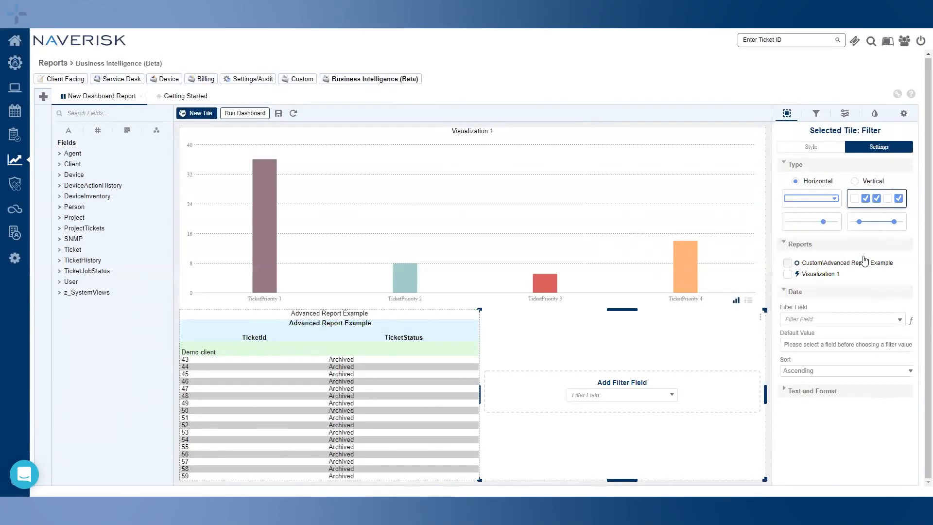
pyautogui.click(788, 263)
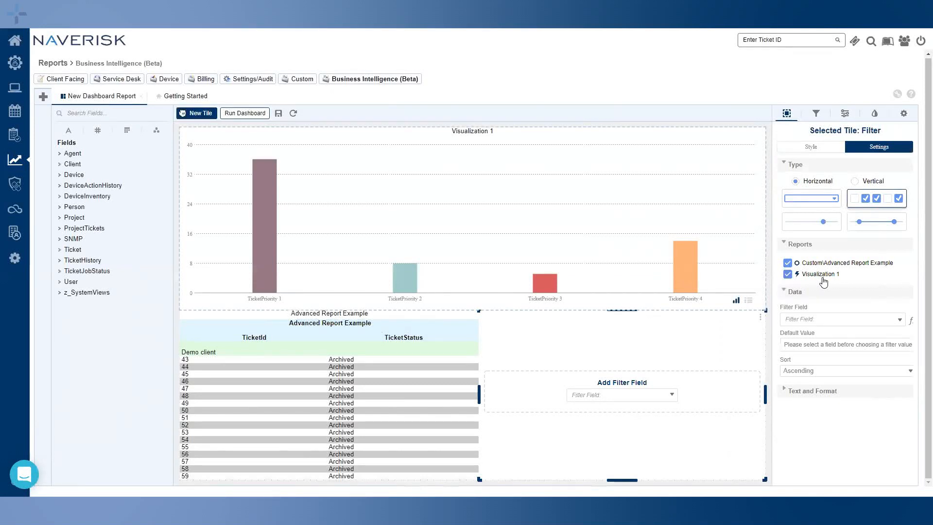
pyautogui.click(899, 320)
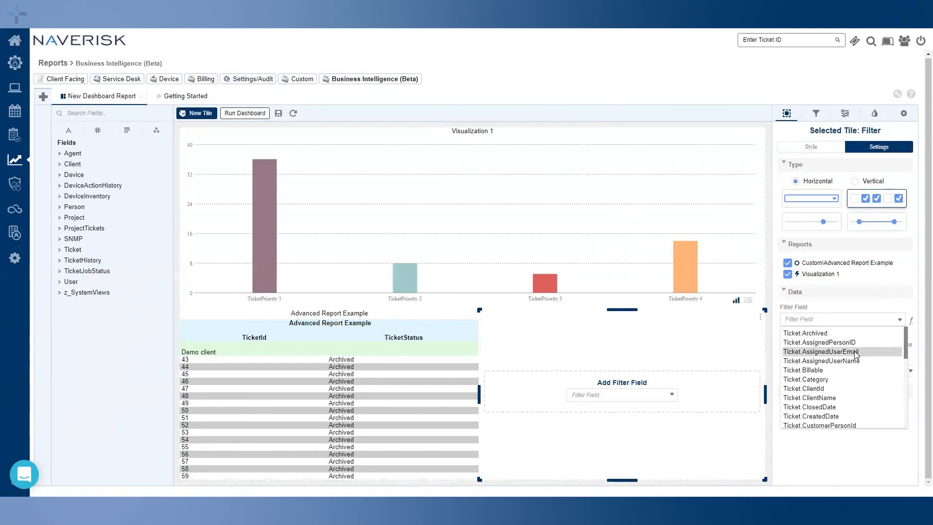
pyautogui.click(844, 402)
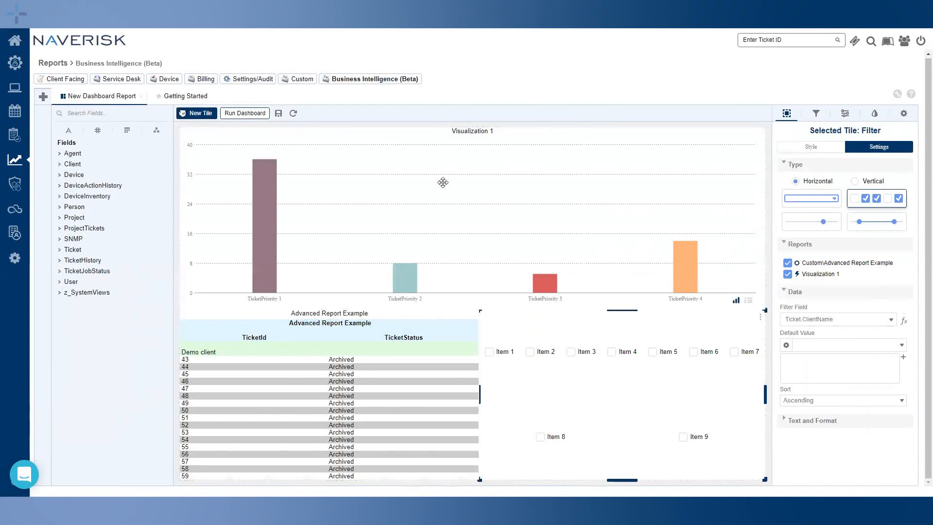
pyautogui.click(252, 116)
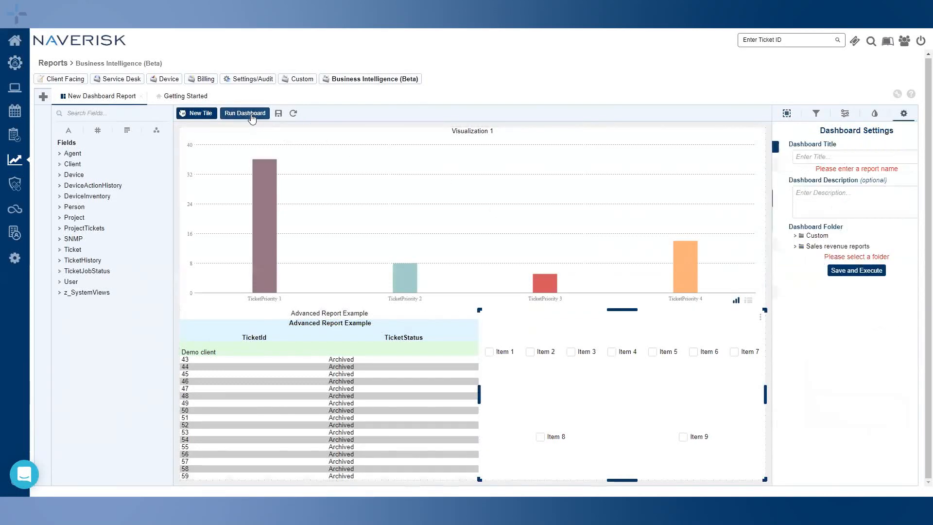
# Save the dashboard as 'Dashboard Example' in the Custom folder and execute it
pyautogui.click(822, 158)
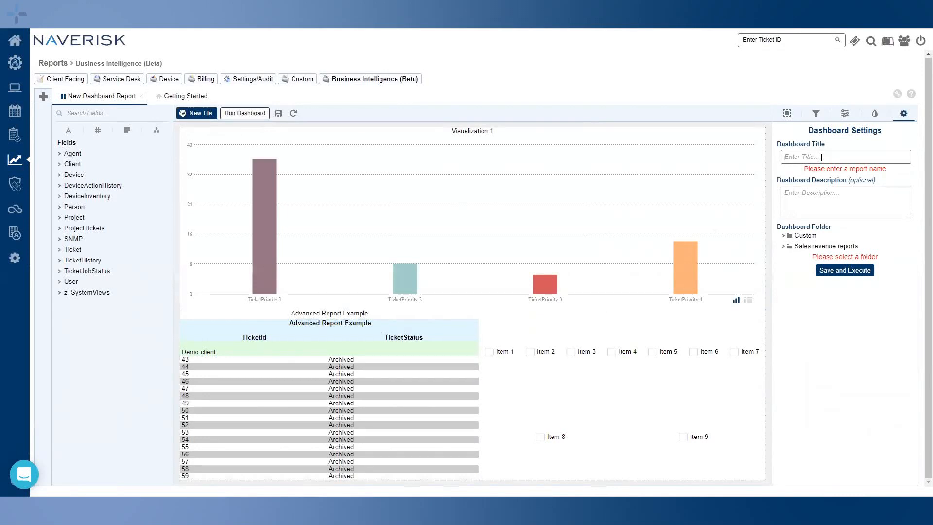
pyautogui.write('Dashboard Example')
pyautogui.click(820, 197)
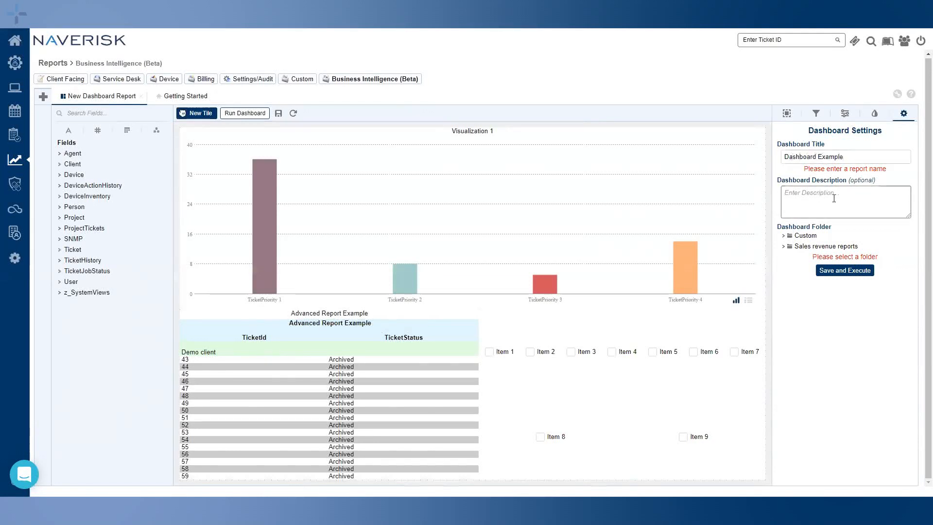
pyautogui.click(821, 236)
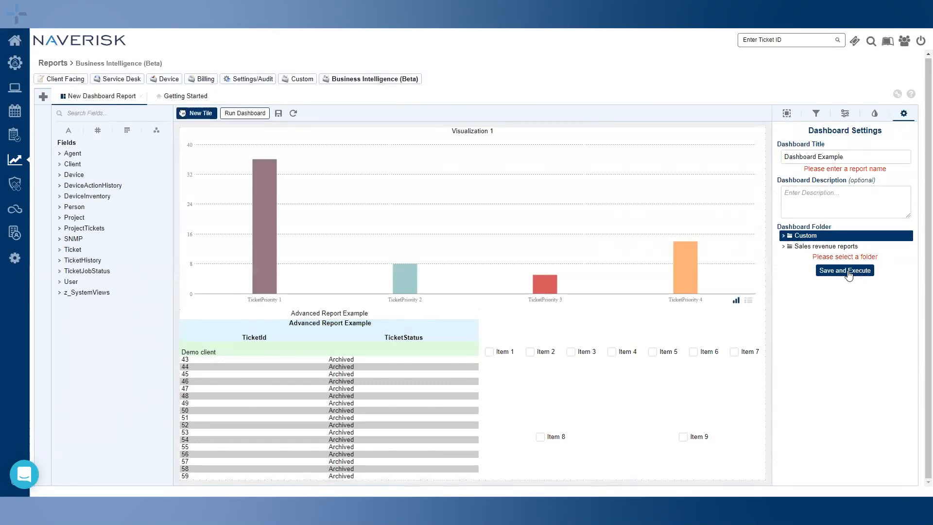
pyautogui.click(238, 114)
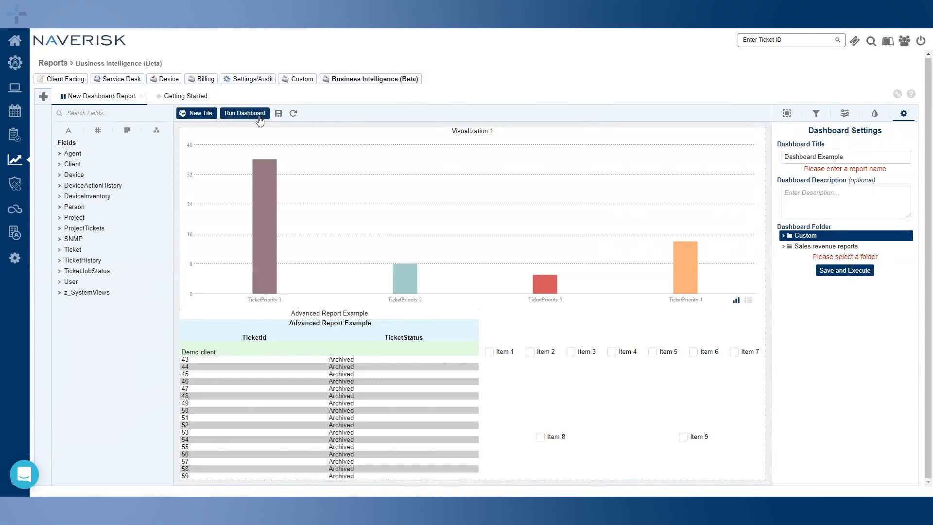
pyautogui.click(846, 271)
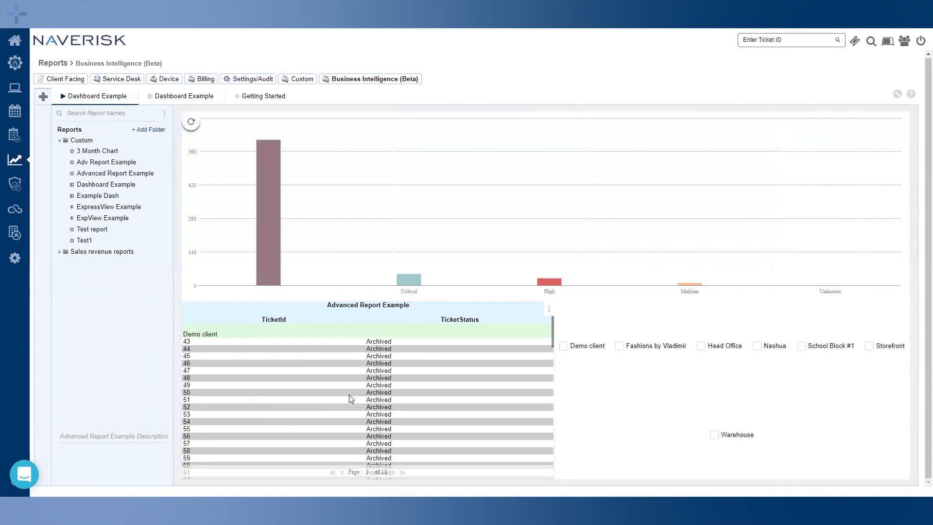
pyautogui.click(257, 343)
pyautogui.click(396, 343)
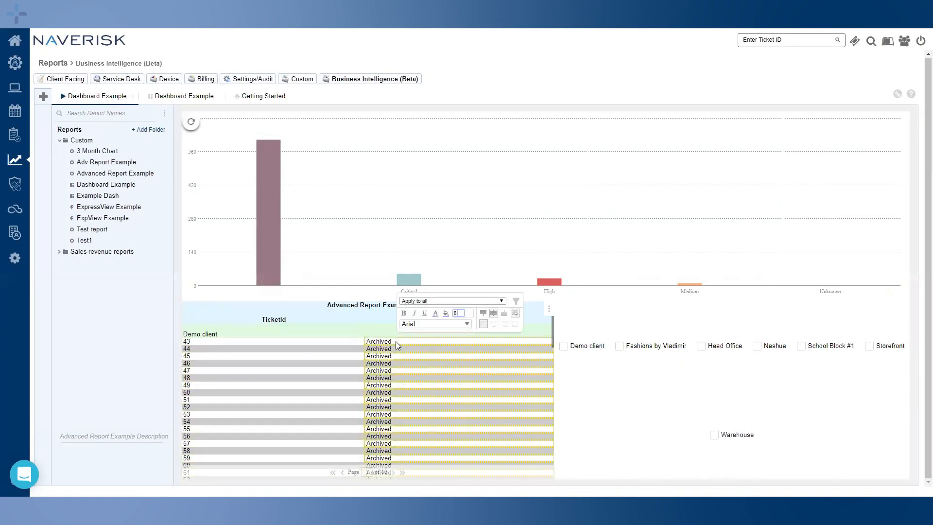
pyautogui.click(306, 334)
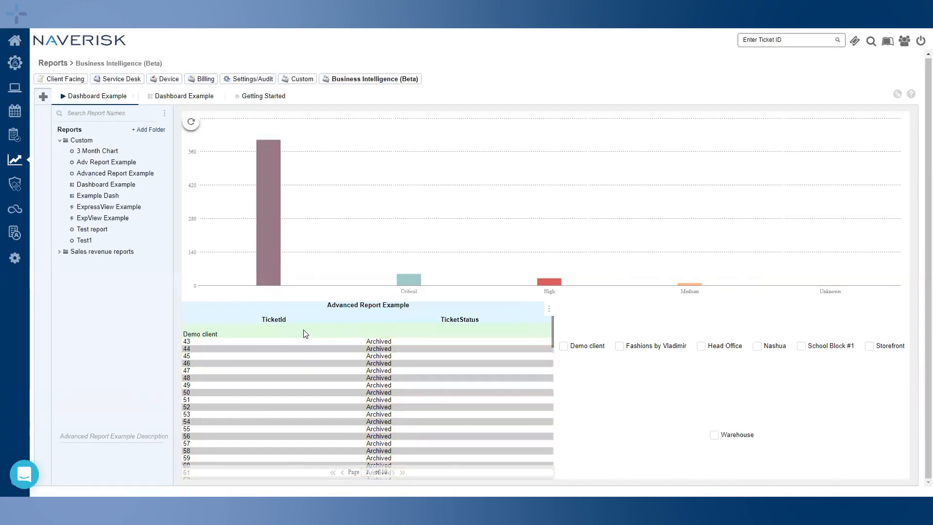
pyautogui.click(391, 473)
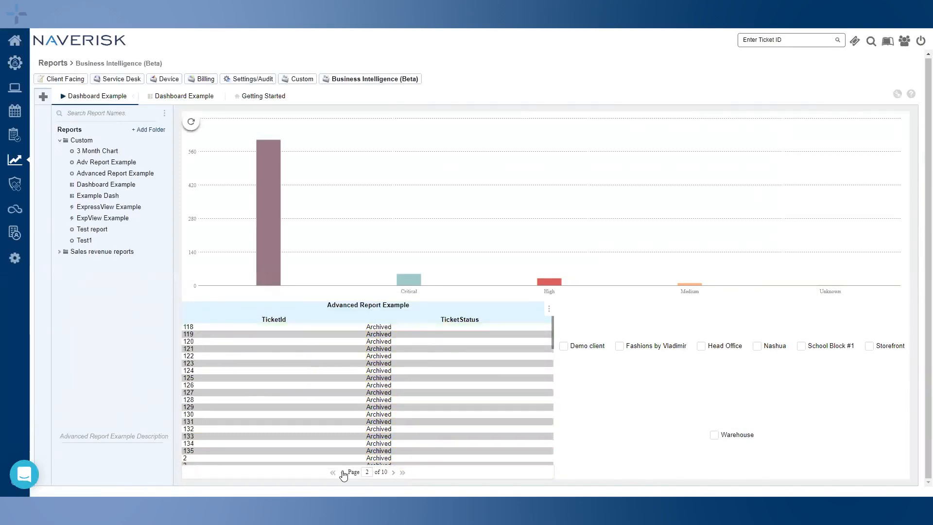
pyautogui.click(333, 472)
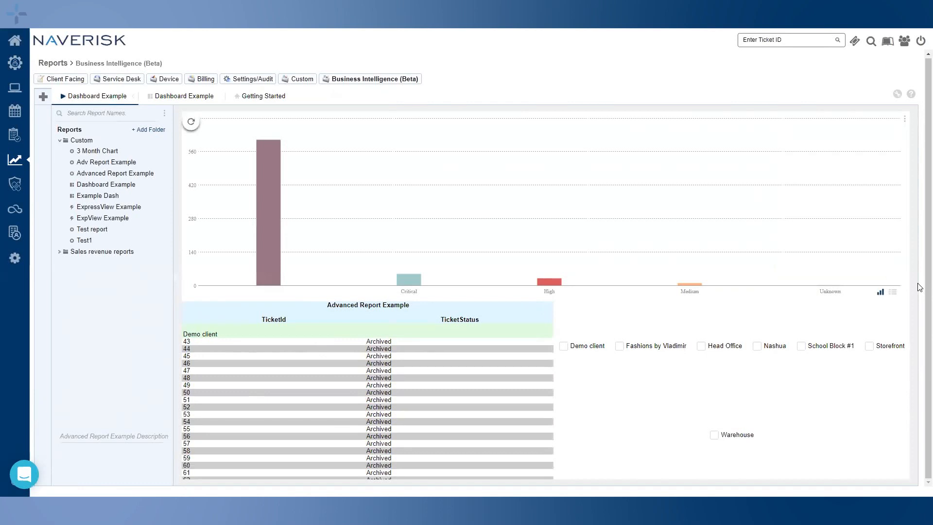
pyautogui.click(895, 294)
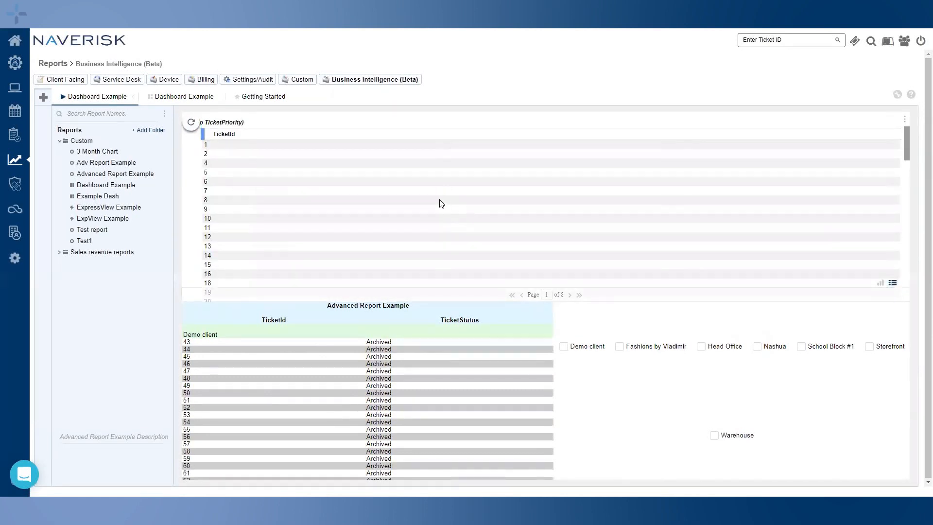
pyautogui.click(879, 283)
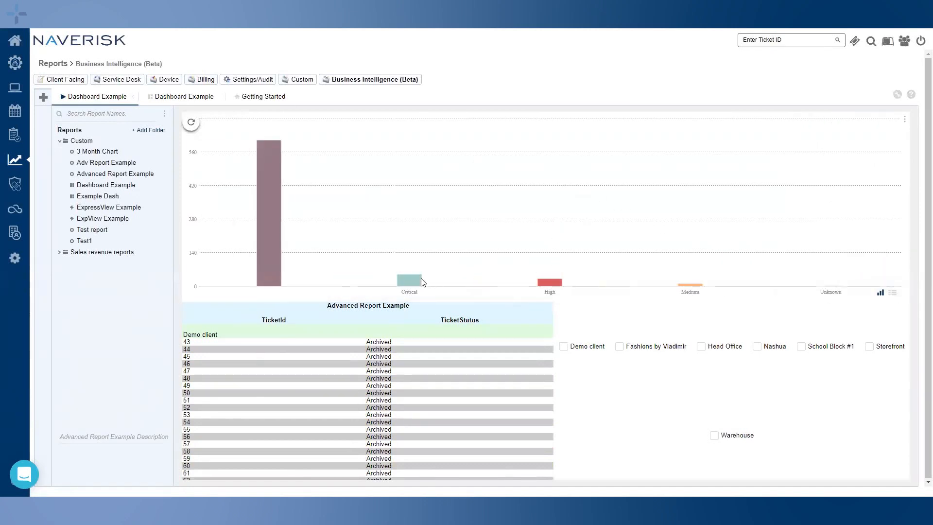
pyautogui.moveTo(412, 283)
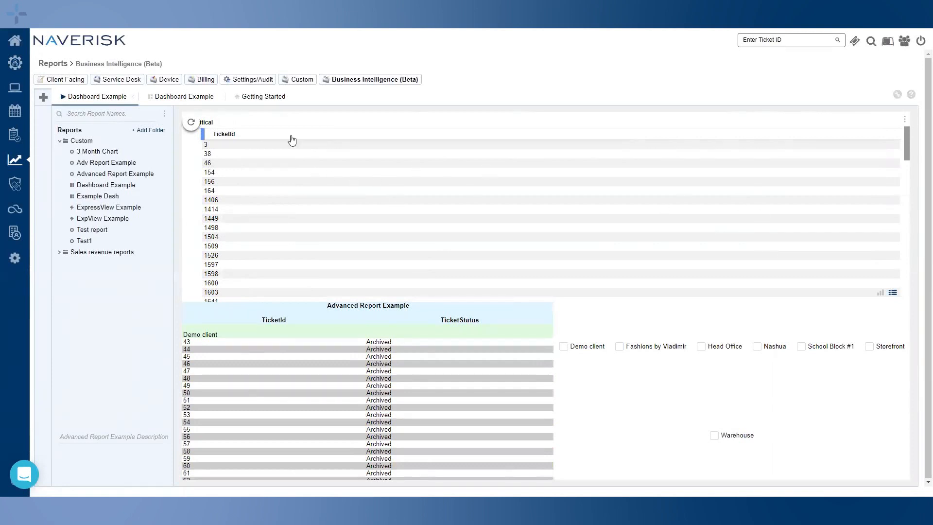
pyautogui.click(879, 292)
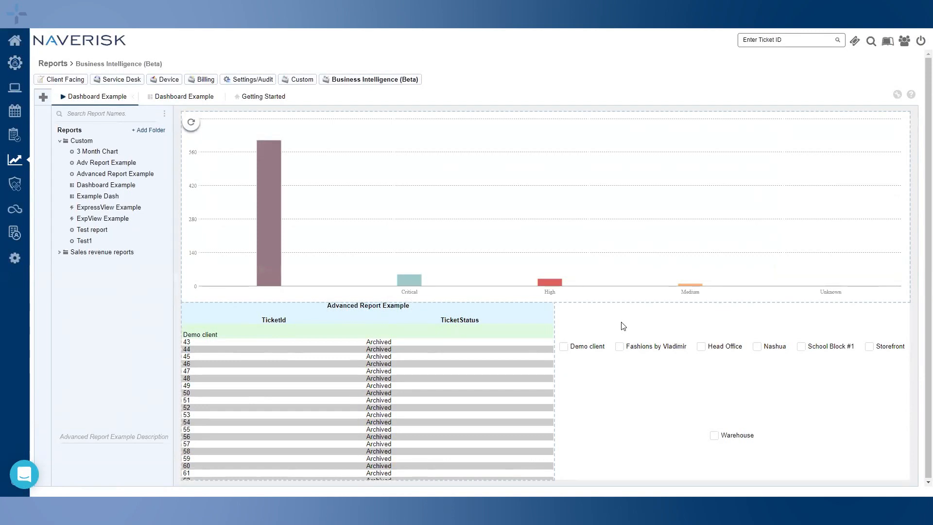
pyautogui.click(700, 347)
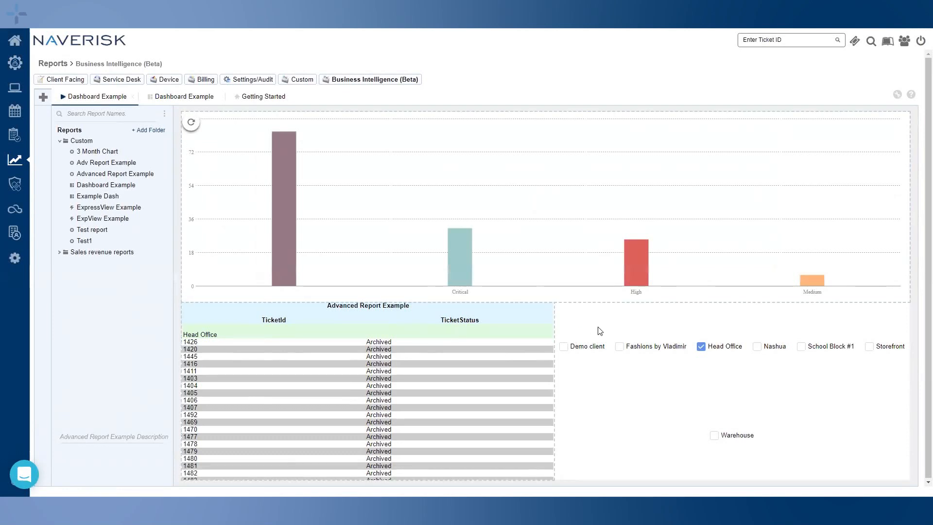
# Tick Warehouse in the client filter and refresh the report tile
pyautogui.click(714, 435)
pyautogui.click(191, 124)
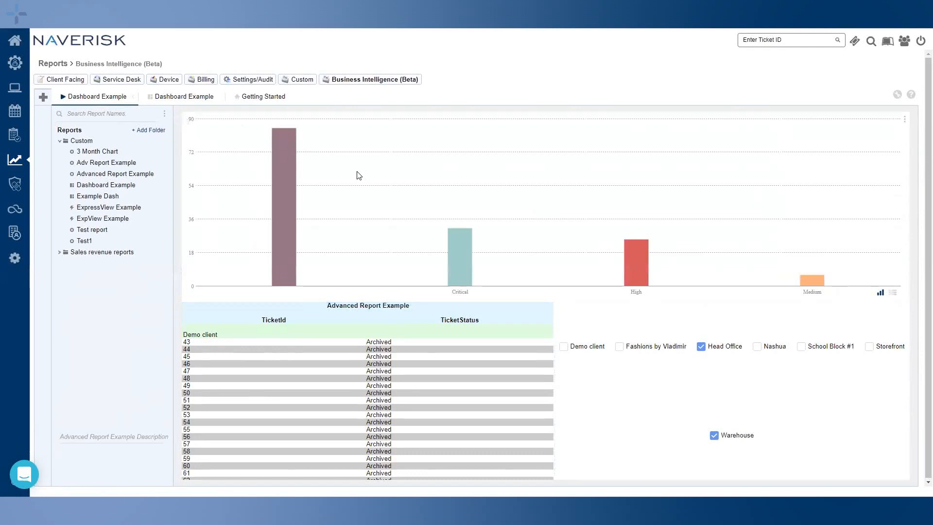
pyautogui.moveTo(192, 128); pyautogui.dragTo(191, 311)
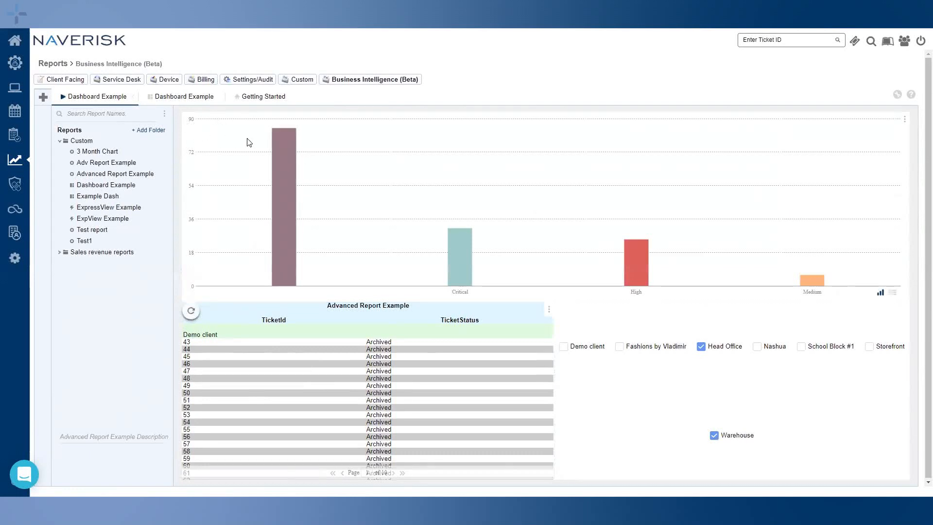